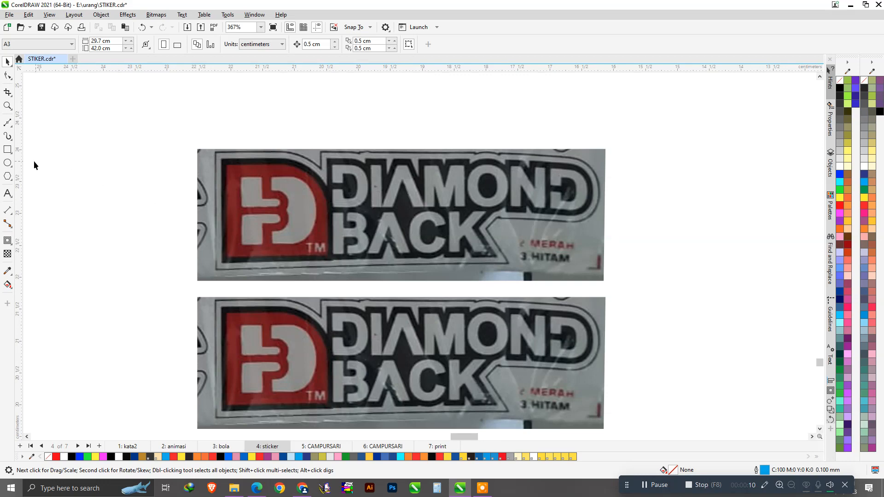
Draw a long rectangle across the lettering and a copy above it to bound the DIAMOND letters.
click(12, 150)
drag(99, 212, 679, 360)
scroll(635, 216, up, 2)
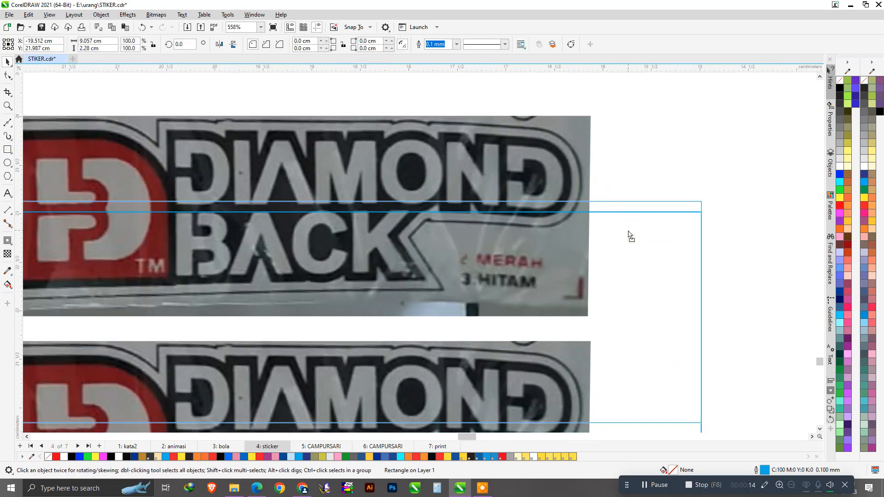
scroll(630, 239, down, 2)
drag(646, 355, 632, 170)
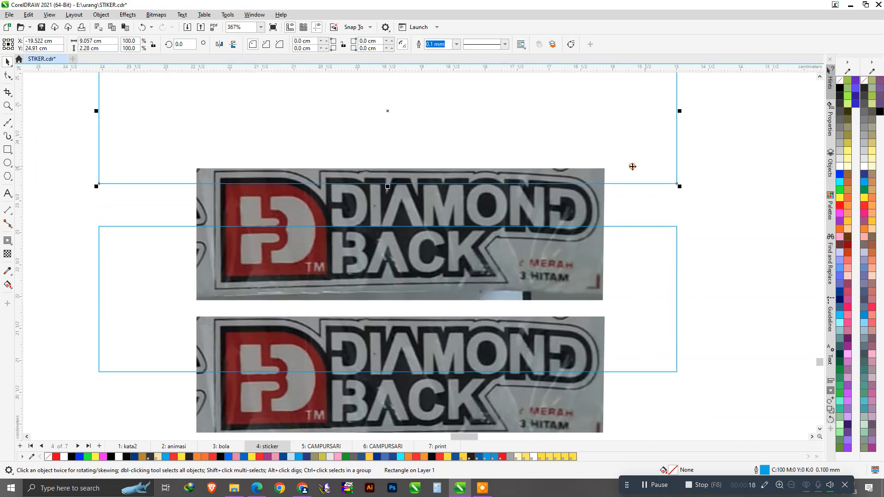
scroll(356, 152, up, 5)
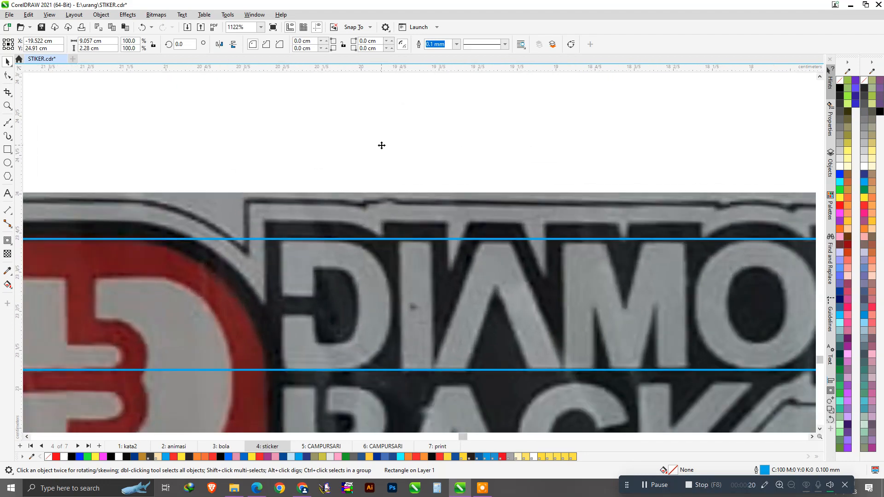
drag(382, 145, 382, 148)
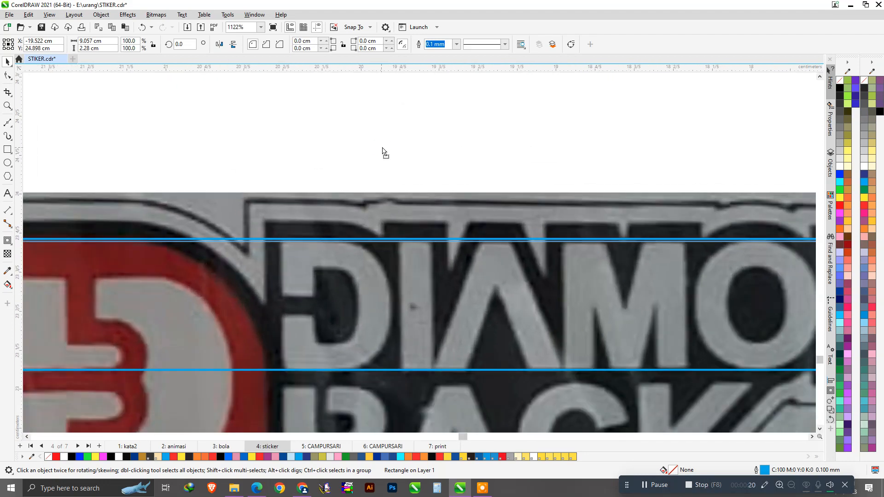
scroll(382, 148, down, 2)
scroll(398, 245, up, 1)
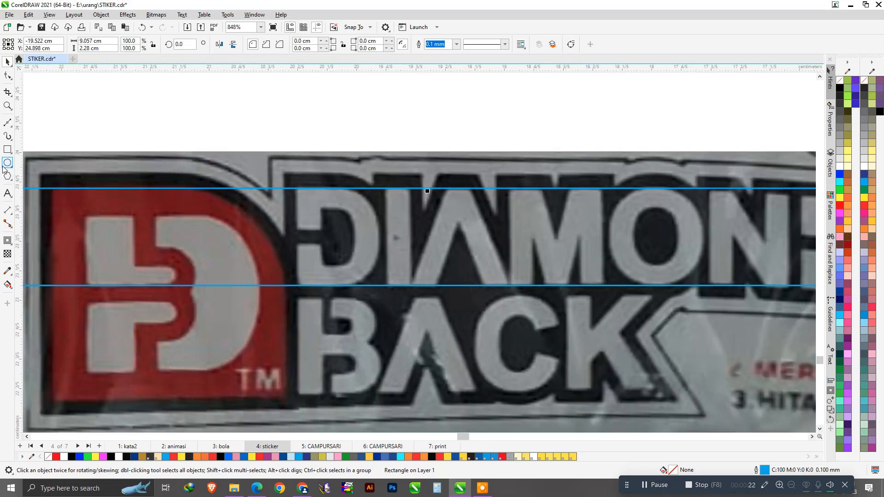
Draw a thin rectangle over the I's stem and drop a copy onto the M.
click(7, 150)
scroll(374, 237, up, 1)
scroll(399, 189, up, 1)
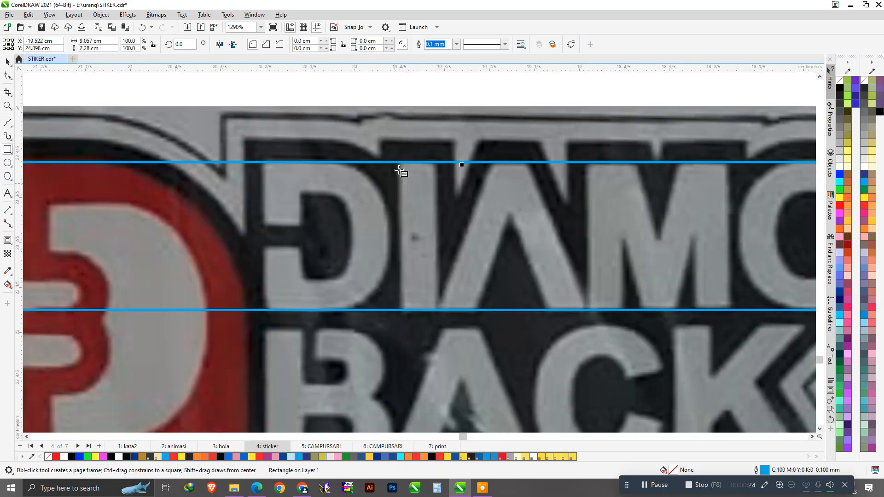
drag(400, 162, 436, 312)
key(space)
scroll(503, 247, down, 1)
scroll(514, 238, up, 1)
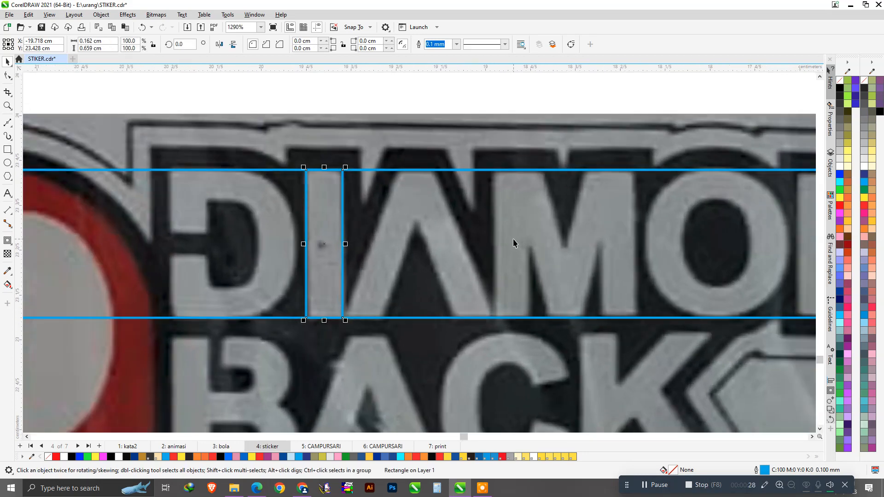
drag(330, 197, 616, 251)
Place thin-rectangle copies on the M and N strokes and one on the D's stem, widened to 0.556 cm.
scroll(582, 242, down, 2)
scroll(671, 250, up, 1)
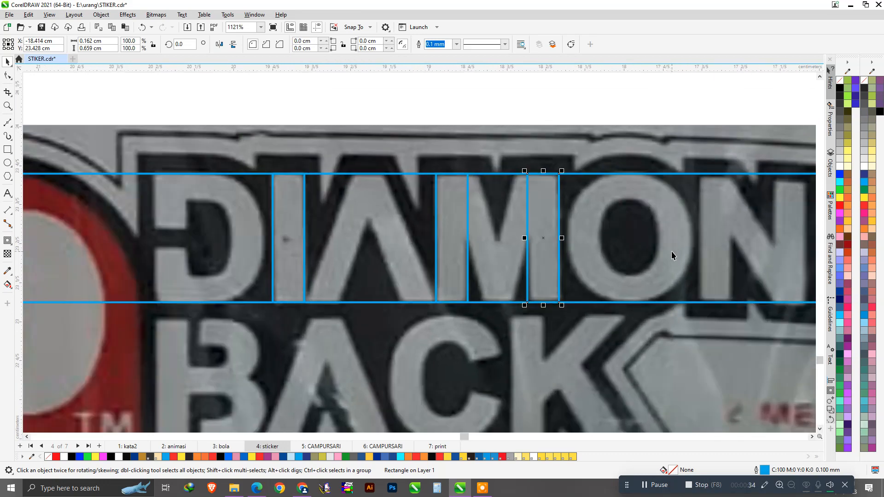
scroll(418, 243, down, 1)
scroll(507, 223, up, 3)
mouse_move(474, 225)
mouse_down()
mouse_move(510, 229)
mouse_move(627, 275)
mouse_up()
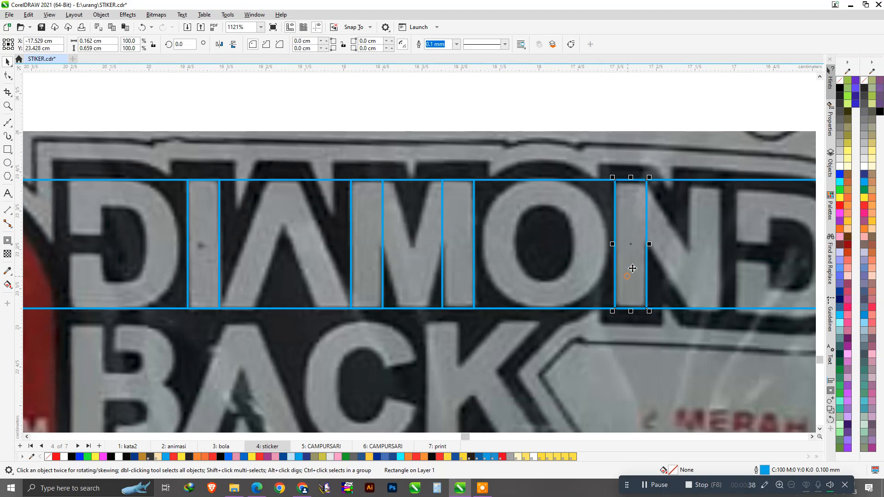
drag(643, 214, 701, 239)
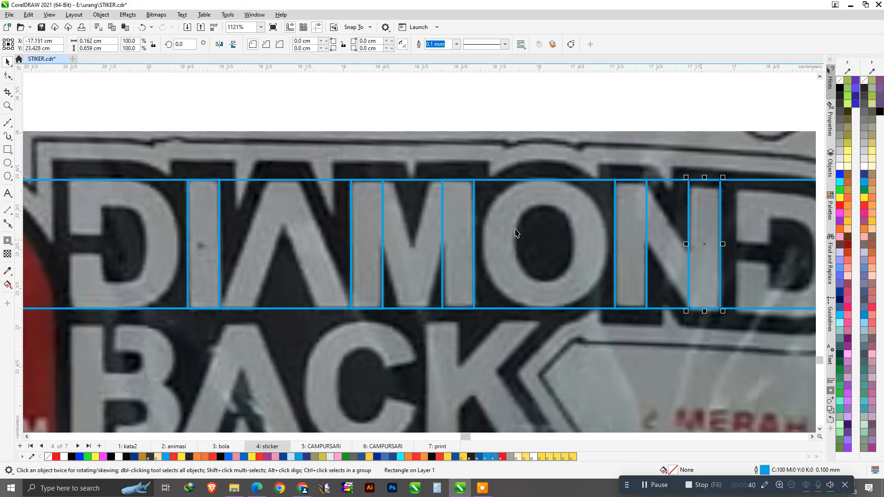
scroll(533, 223, down, 1)
scroll(269, 229, up, 4)
mouse_move(333, 225)
mouse_down()
mouse_move(206, 231)
mouse_move(314, 272)
mouse_up()
Round the D rectangle's top-right and bottom-right corners to 0.3 cm.
click(7, 75)
scroll(296, 178, up, 1)
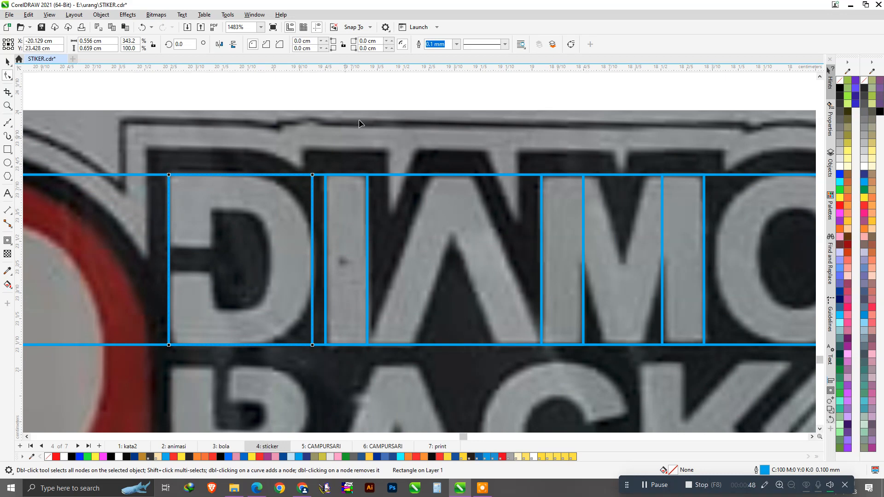
click(392, 41)
click(391, 41)
click(391, 41)
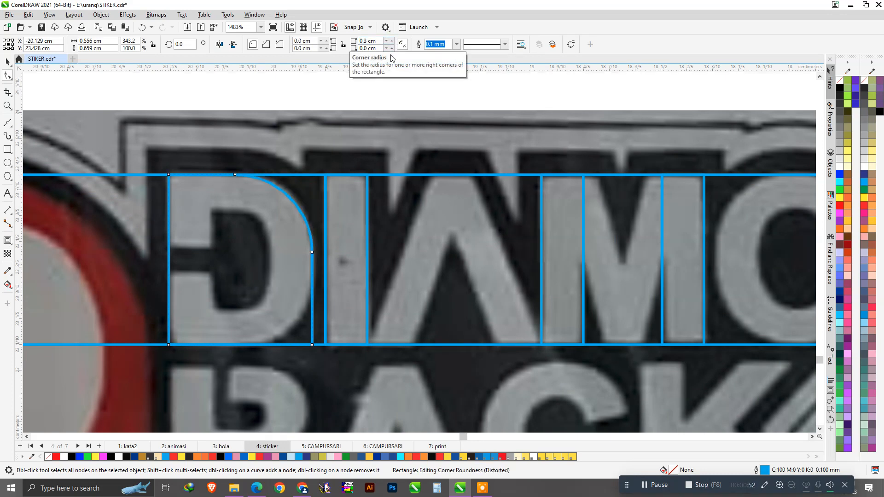
click(391, 47)
click(391, 48)
click(391, 48)
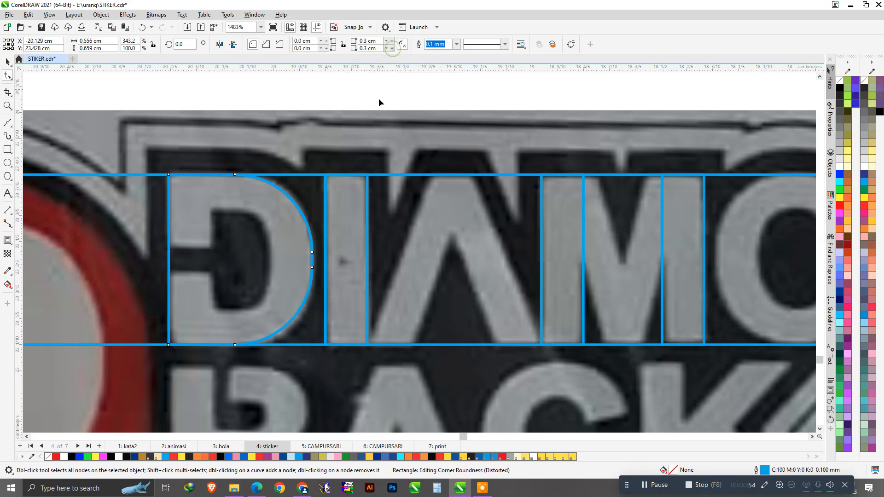
key(space)
scroll(233, 198, up, 3)
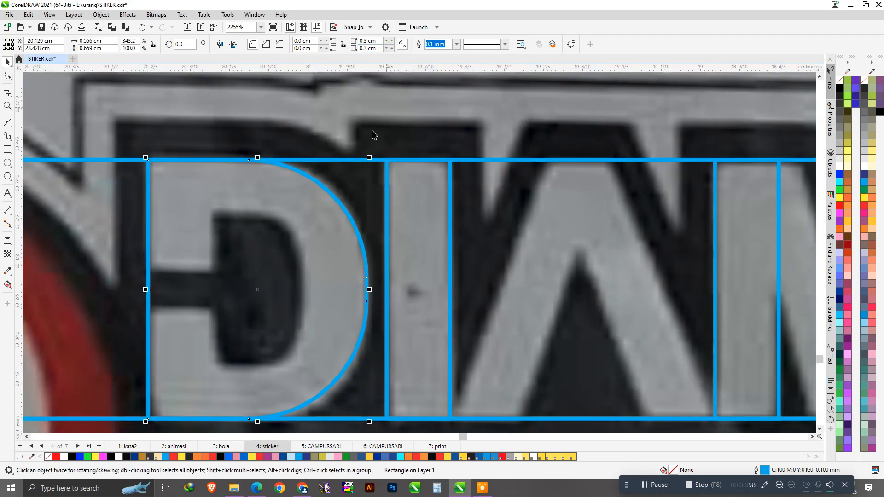
Scale a smaller copy inside the D and narrow it to fit the counter.
drag(368, 158, 342, 212)
scroll(206, 296, up, 1)
drag(186, 288, 211, 297)
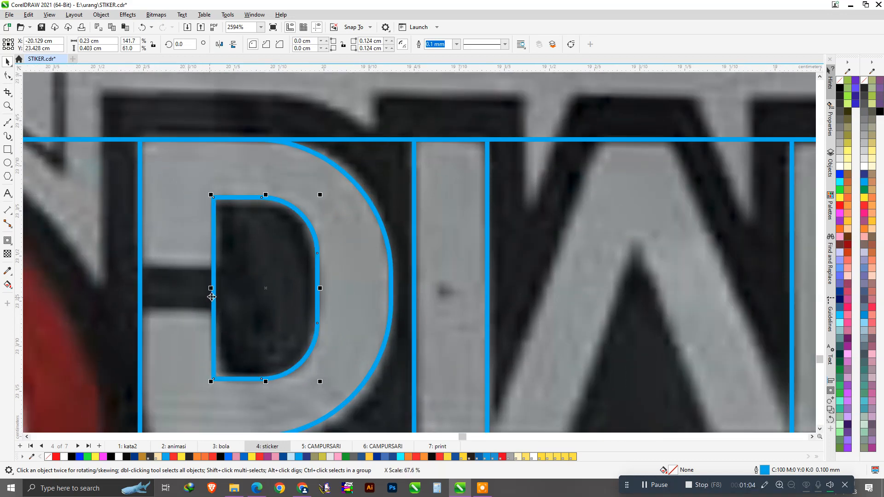
scroll(274, 288, down, 1)
scroll(315, 263, up, 1)
Set the outer D's top-right and bottom-right corner radii to 0.2 cm.
click(327, 251)
click(9, 77)
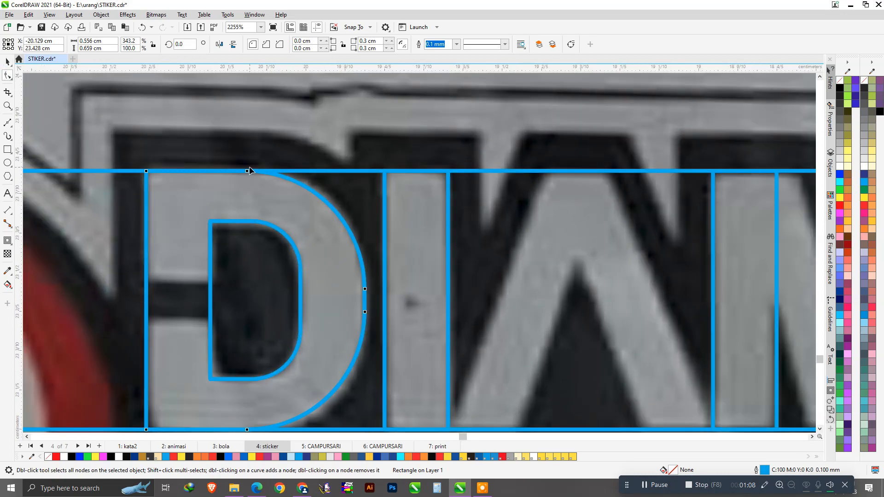
click(300, 202)
click(392, 48)
click(392, 47)
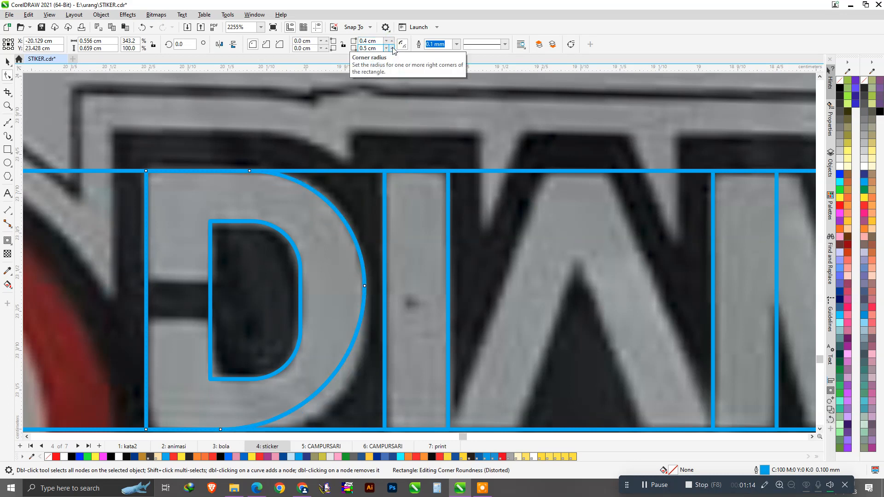
click(387, 49)
click(387, 50)
click(387, 49)
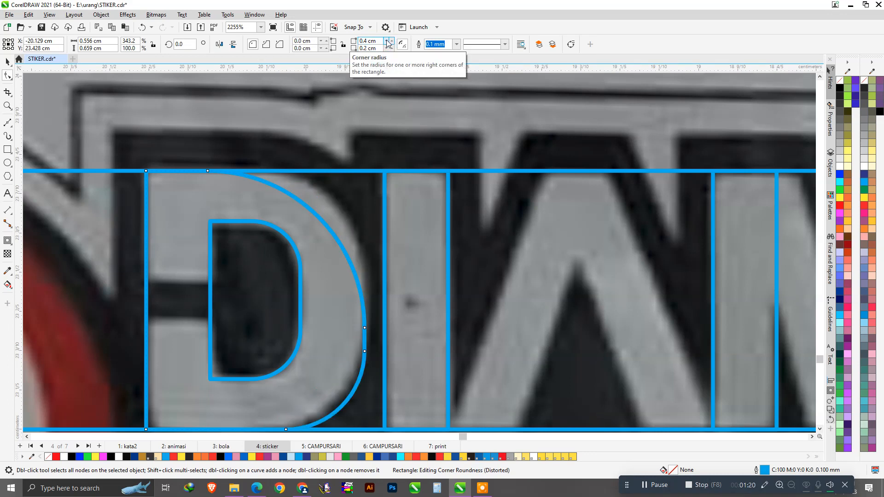
click(388, 43)
click(388, 42)
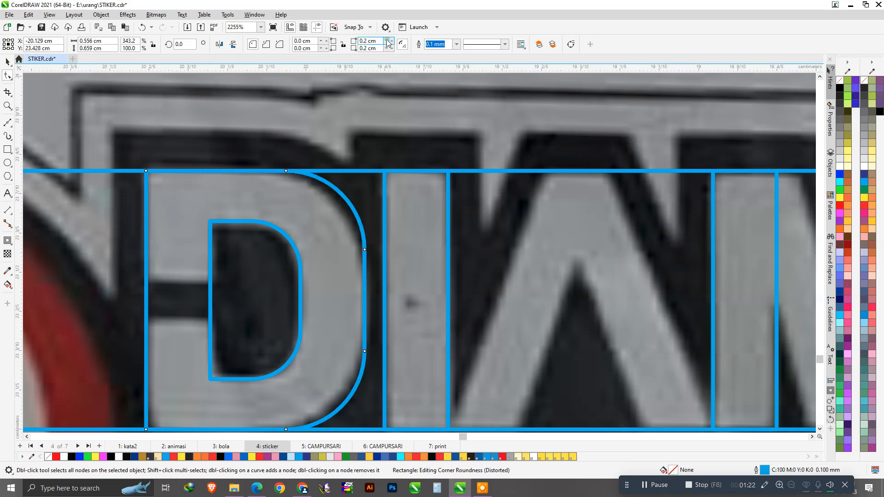
scroll(385, 189, down, 1)
scroll(365, 235, down, 1)
key(space)
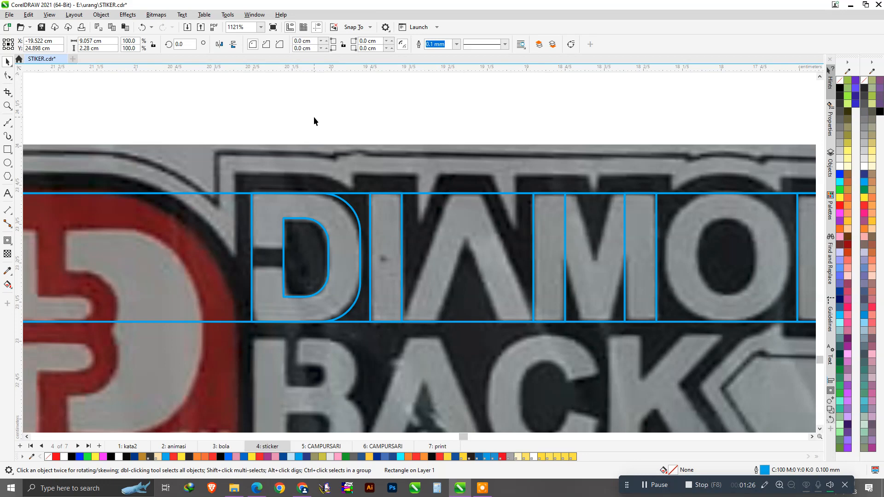
scroll(261, 275, up, 2)
Draw a crossbar bar, Trim the D with it, and delete the leftover bar.
click(8, 152)
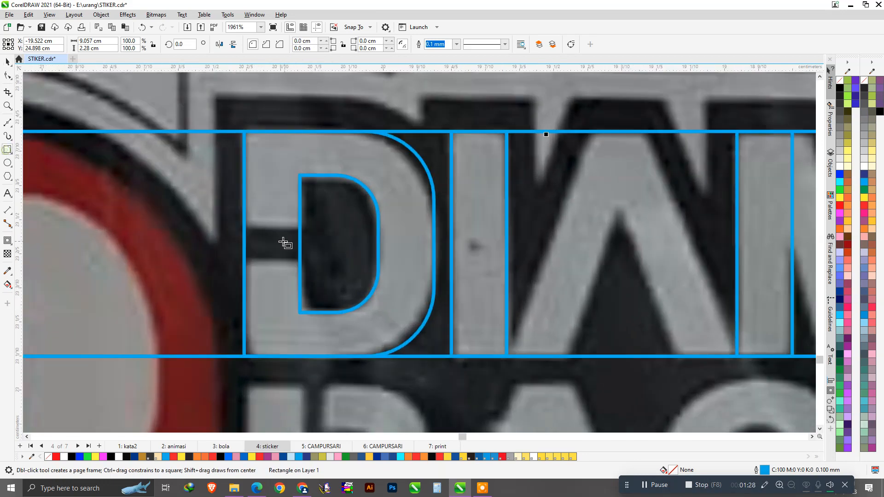
mouse_move(211, 226)
mouse_down()
mouse_move(346, 275)
mouse_move(338, 263)
mouse_up()
key(space)
click(376, 207)
shift+click(370, 161)
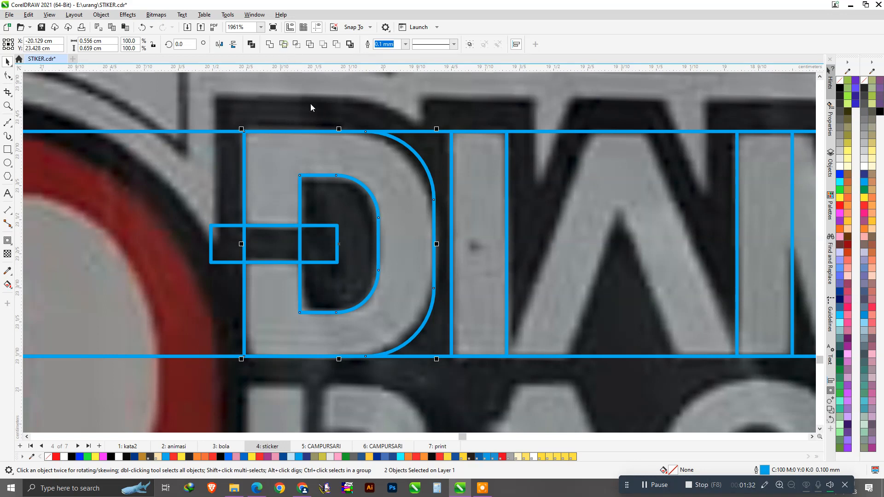
click(349, 216)
click(286, 244)
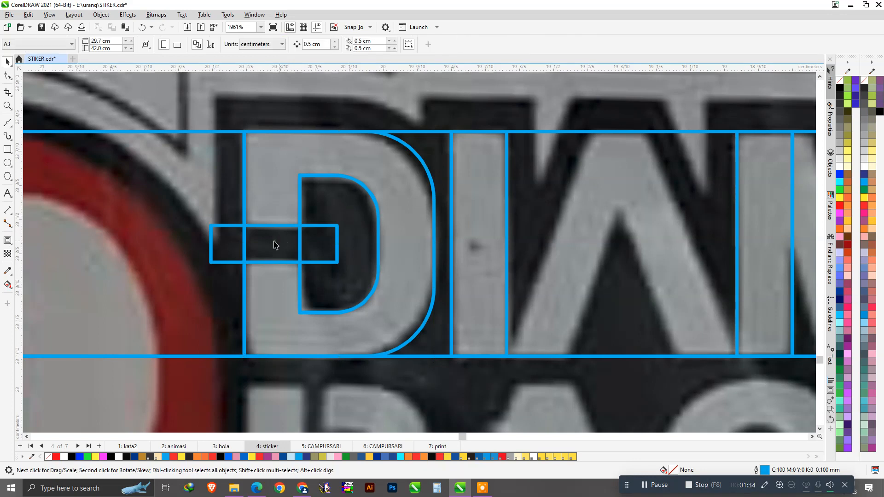
shift+click(277, 192)
click(283, 43)
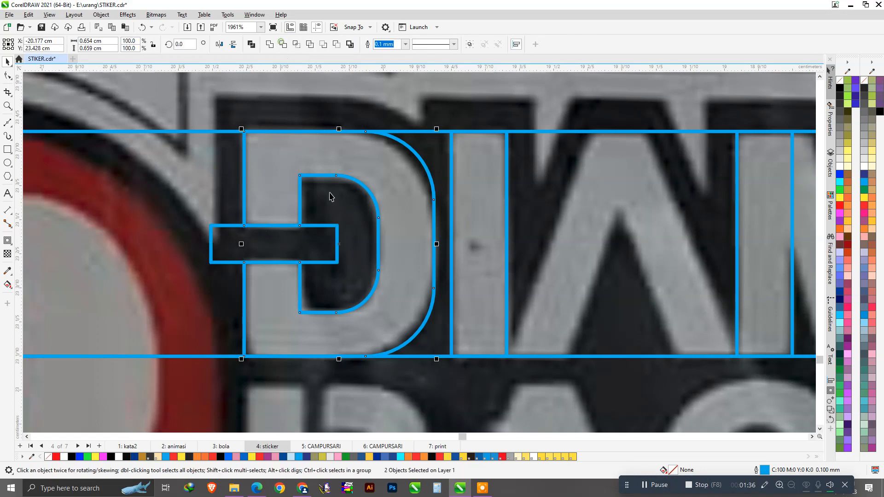
click(325, 244)
key(Delete)
Move the D's right-side nodes to smooth its curve.
click(415, 215)
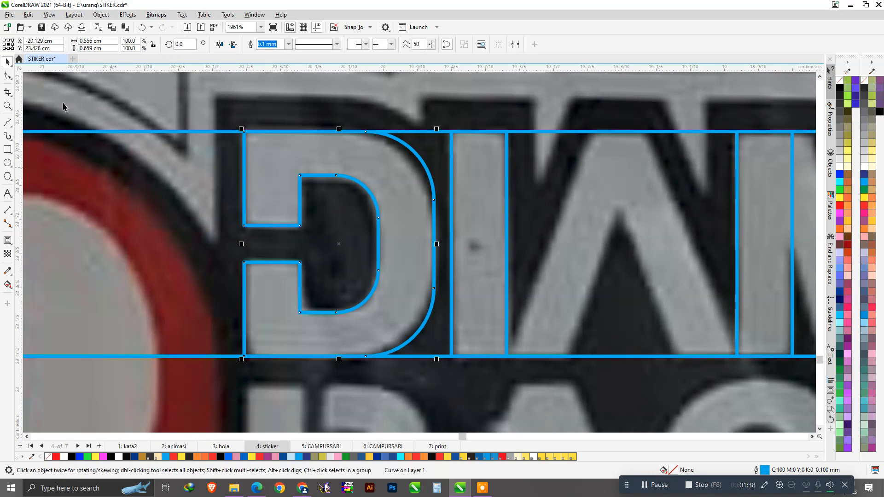
click(14, 77)
scroll(442, 209, up, 1)
drag(438, 201, 438, 215)
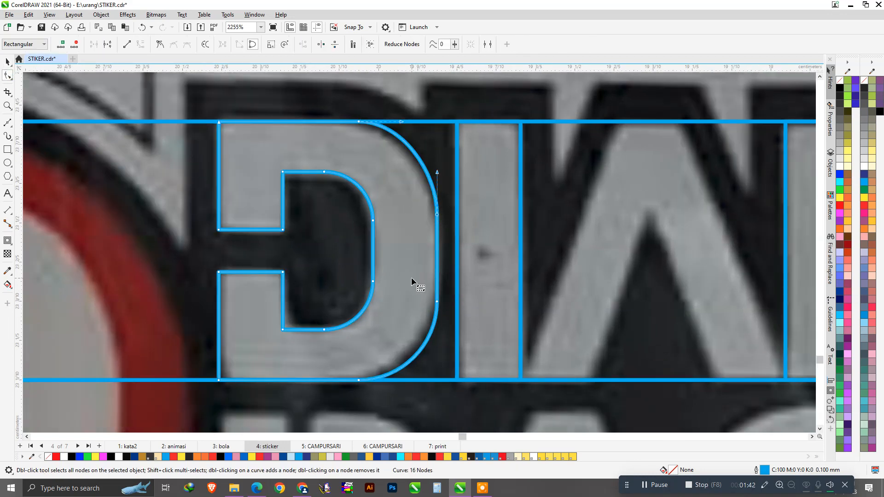
drag(437, 303, 436, 291)
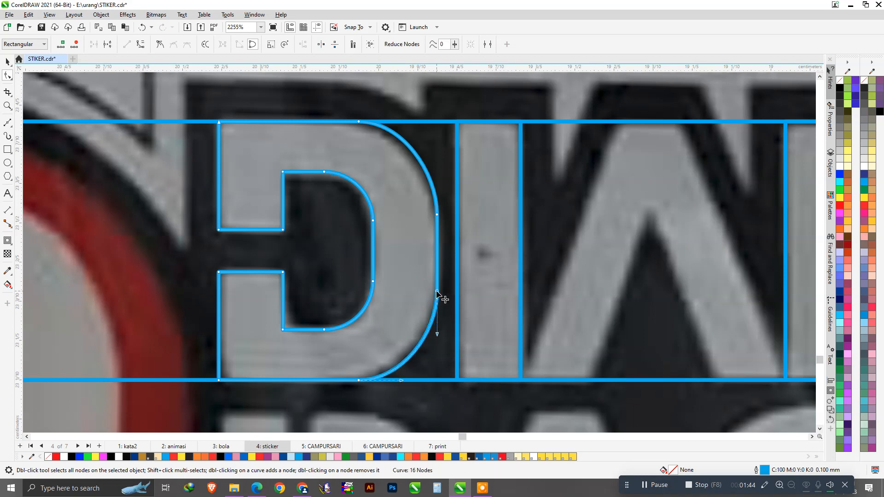
scroll(387, 289, down, 4)
key(space)
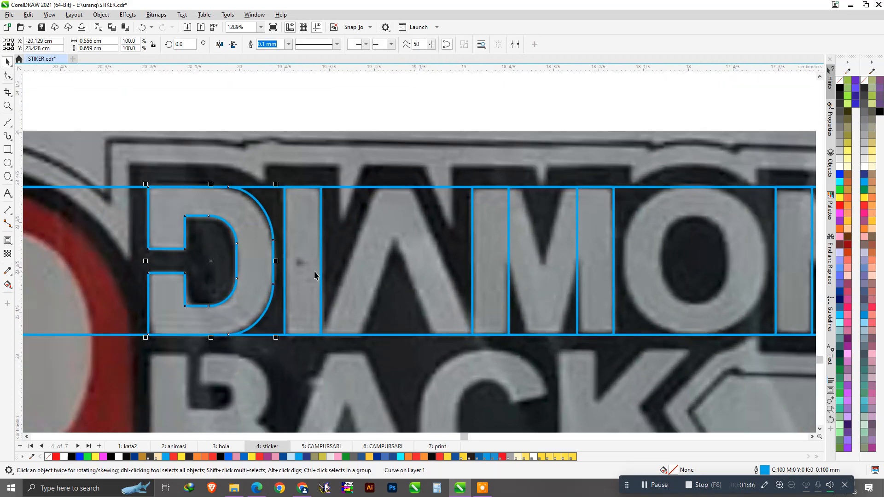
Drop a copy of the I stroke onto the A.
drag(303, 249, 345, 247)
right_click(345, 248)
click(353, 220)
Slant the copied stroke along the A's leg and add a mirrored copy for its other leg.
drag(345, 185, 395, 210)
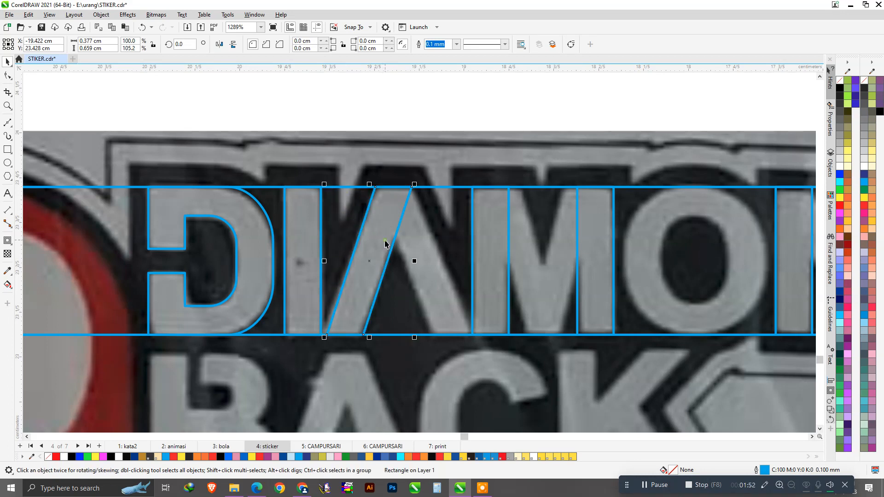
ctrl+drag(325, 338, 455, 339)
right_click(455, 339)
drag(440, 234, 417, 229)
scroll(417, 230, up, 2)
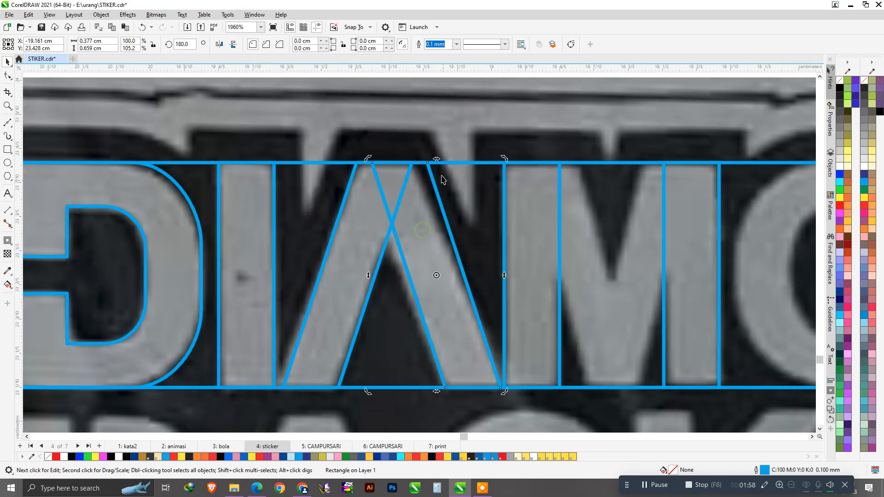
mouse_move(438, 160)
mouse_down()
mouse_move(426, 164)
mouse_move(441, 150)
mouse_up()
scroll(418, 178, up, 1)
scroll(332, 225, down, 2)
scroll(312, 254, down, 2)
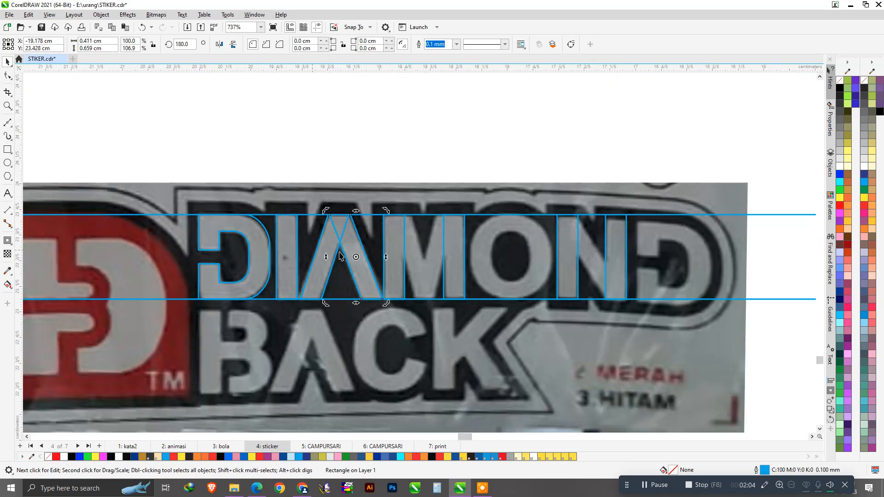
scroll(424, 272, up, 4)
Trace both M diagonals with a slanted stroke and a horizontally mirrored copy.
click(318, 262)
mouse_move(318, 262)
mouse_down()
mouse_move(314, 193)
mouse_move(418, 214)
mouse_up()
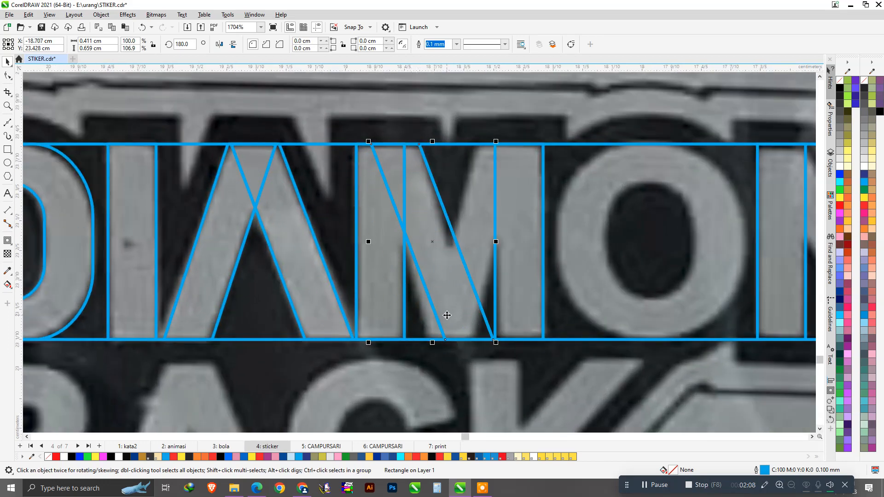
drag(432, 343, 417, 351)
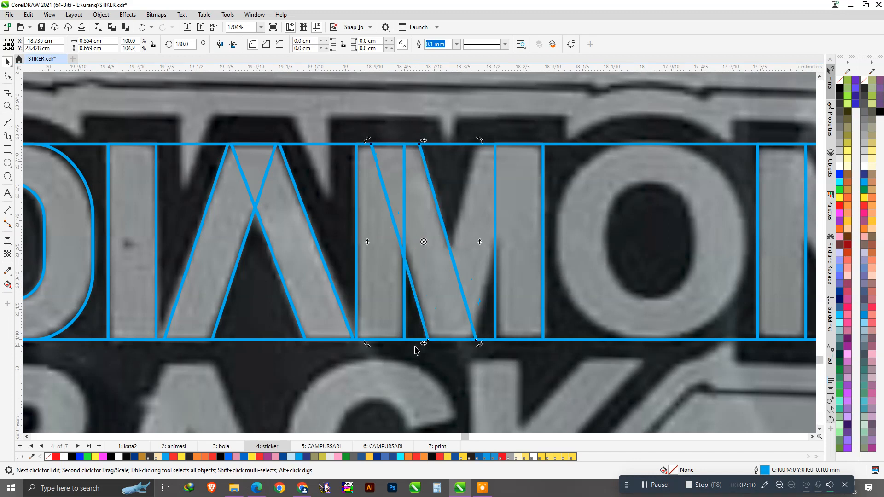
click(439, 275)
drag(424, 210, 493, 219)
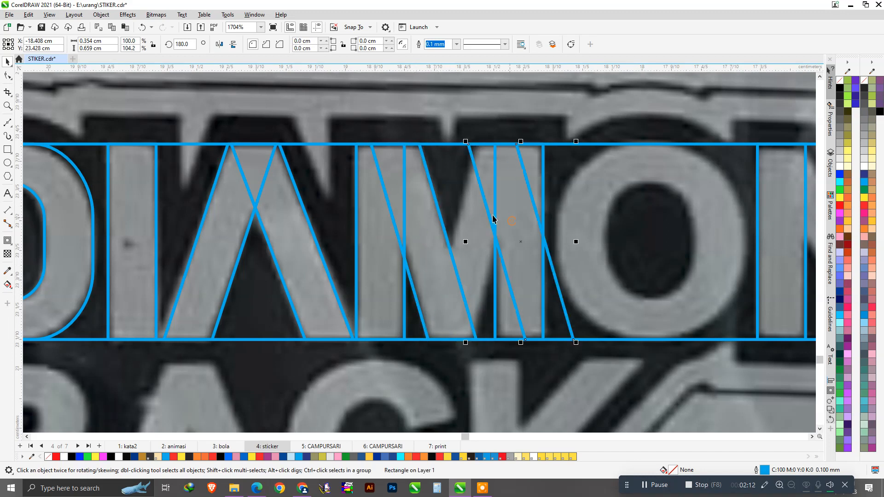
click(219, 45)
drag(557, 180, 508, 192)
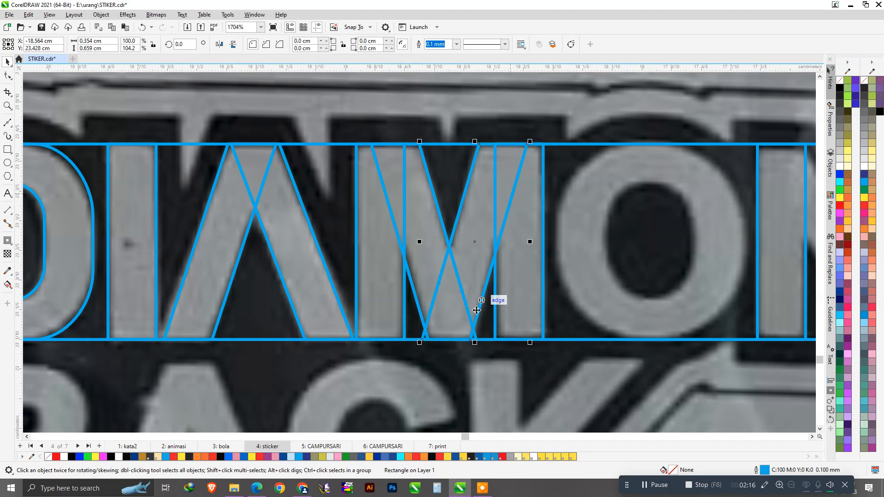
Add a node at the M stroke's foot, slide it along the baseline, and place a rectangle over the O.
scroll(477, 311, up, 2)
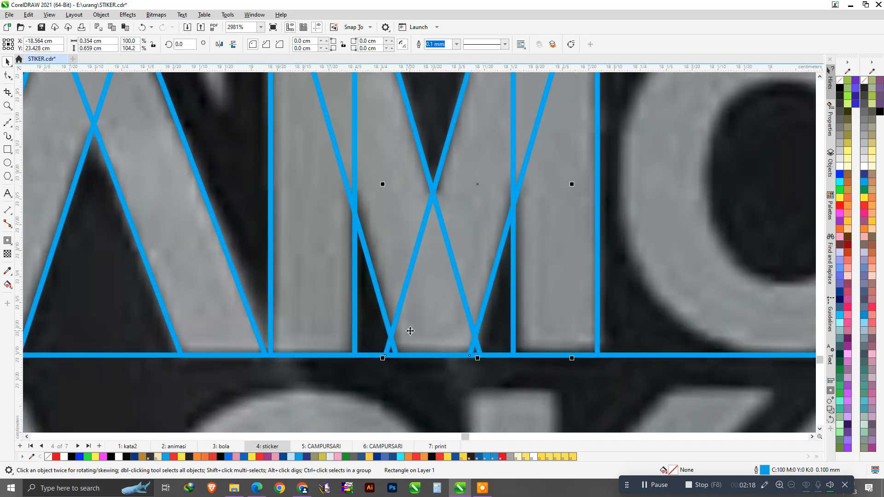
click(7, 75)
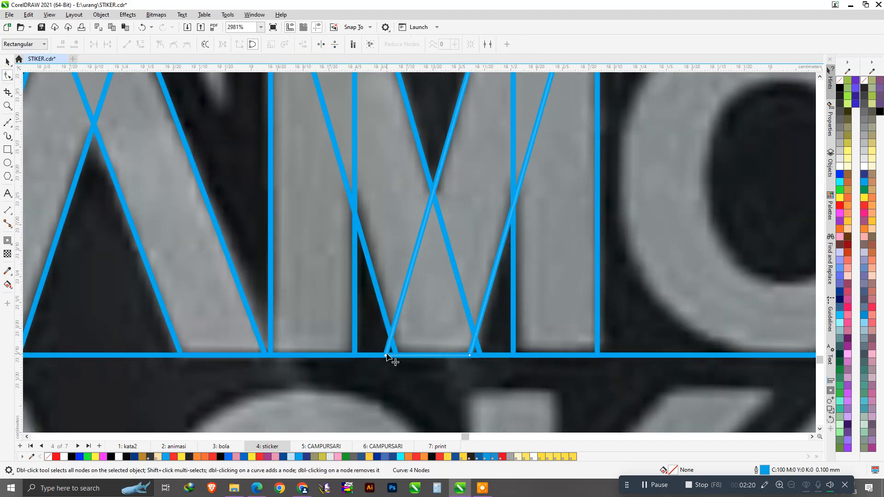
double_click(396, 317)
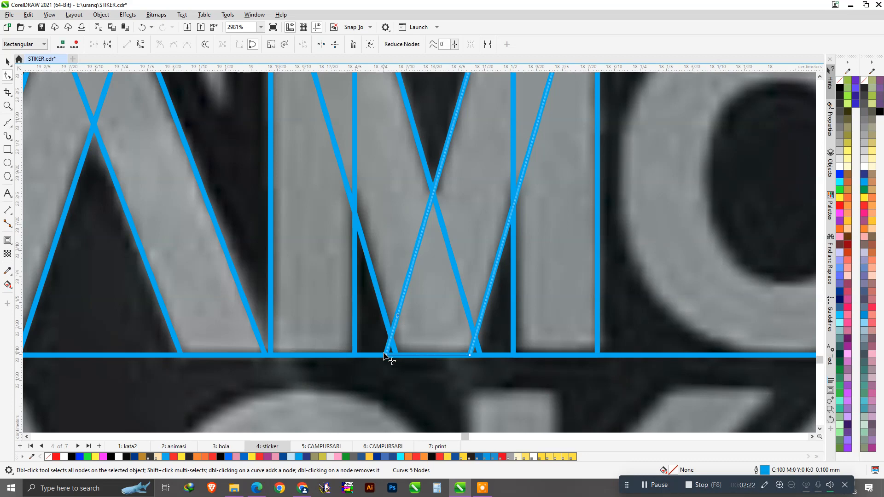
drag(385, 355, 409, 357)
scroll(401, 364, down, 4)
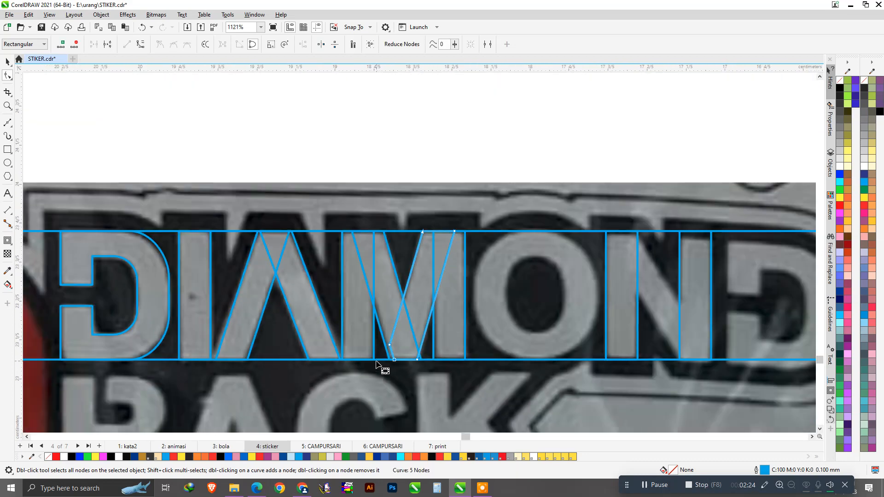
scroll(361, 314, down, 5)
scroll(375, 310, up, 5)
key(space)
drag(586, 286, 568, 320)
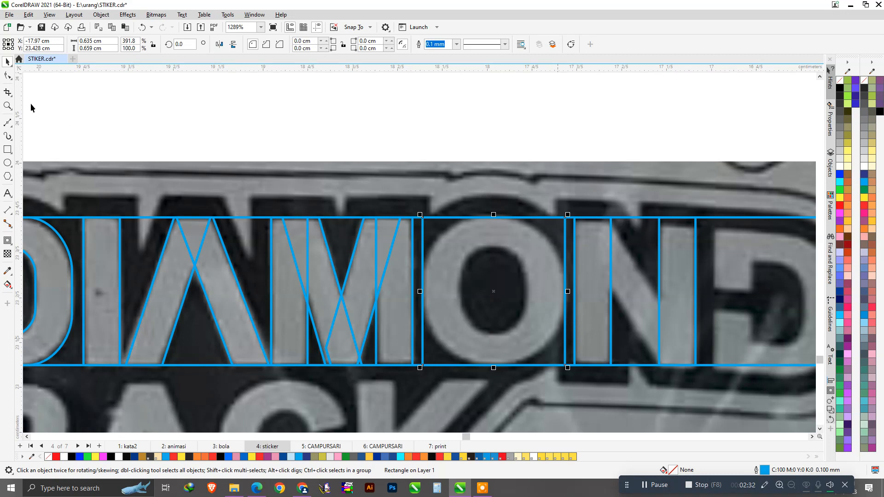
Round the O rectangle's corners fully, scale an inner copy, and Trim it out as the counter.
click(9, 77)
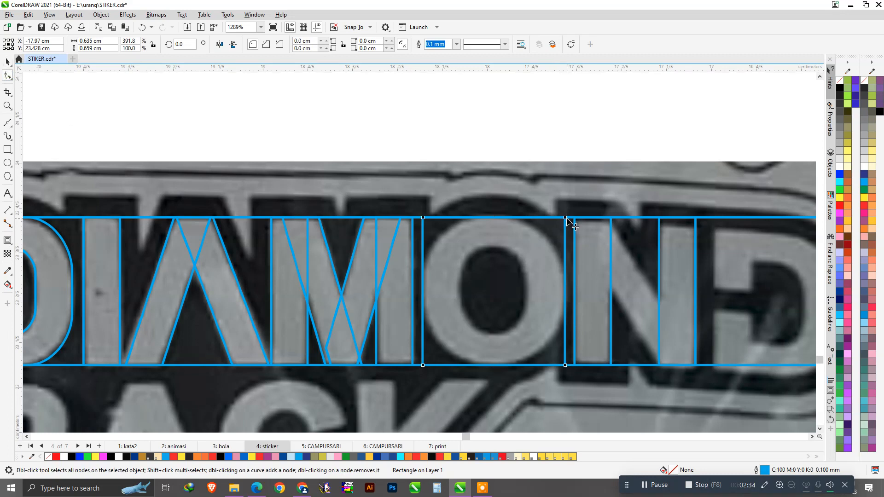
drag(566, 276, 571, 283)
key(space)
drag(570, 213, 567, 247)
drag(541, 292, 528, 294)
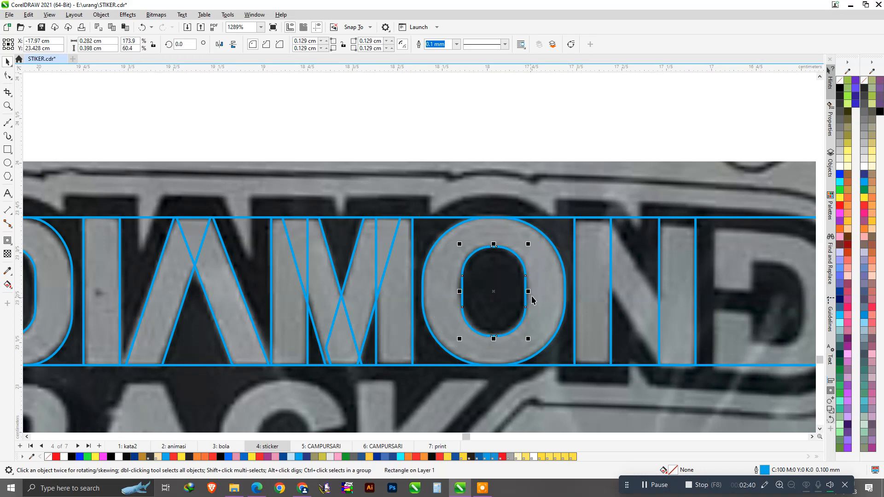
shift+click(548, 272)
click(283, 45)
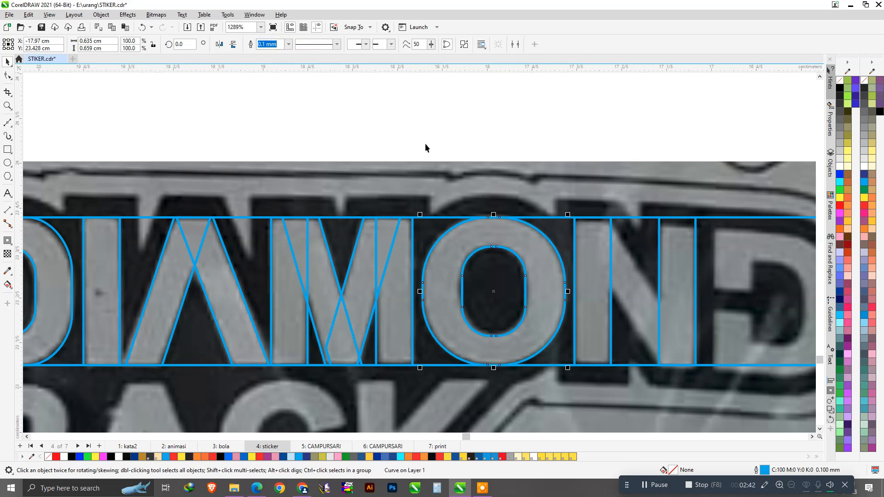
click(502, 292)
Delete the leftover O counter and skew a copy of the M diagonal onto the N's diagonal.
drag(504, 292, 543, 225)
key(Delete)
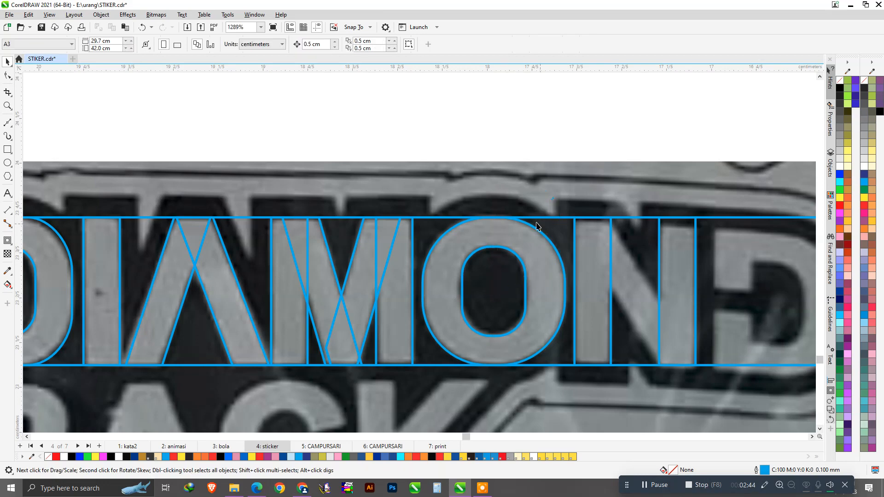
scroll(543, 226, down, 5)
scroll(548, 263, up, 3)
drag(295, 240, 532, 277)
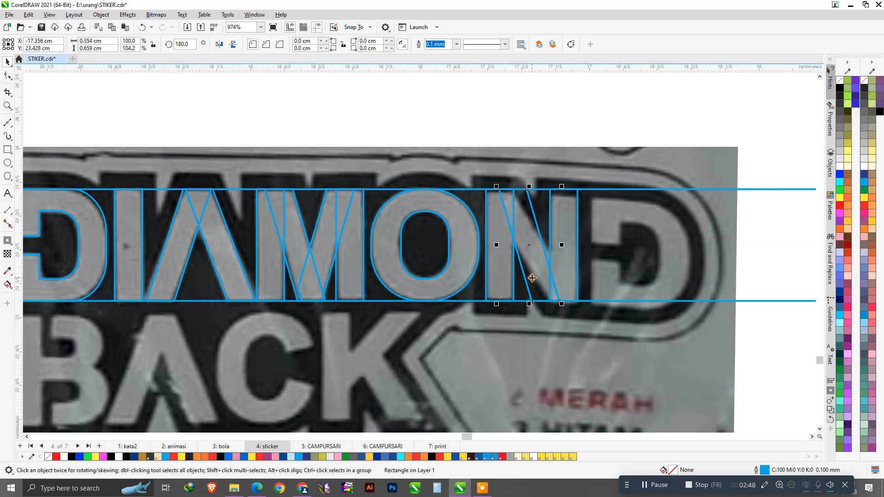
scroll(543, 284, up, 2)
click(533, 202)
drag(514, 111, 495, 132)
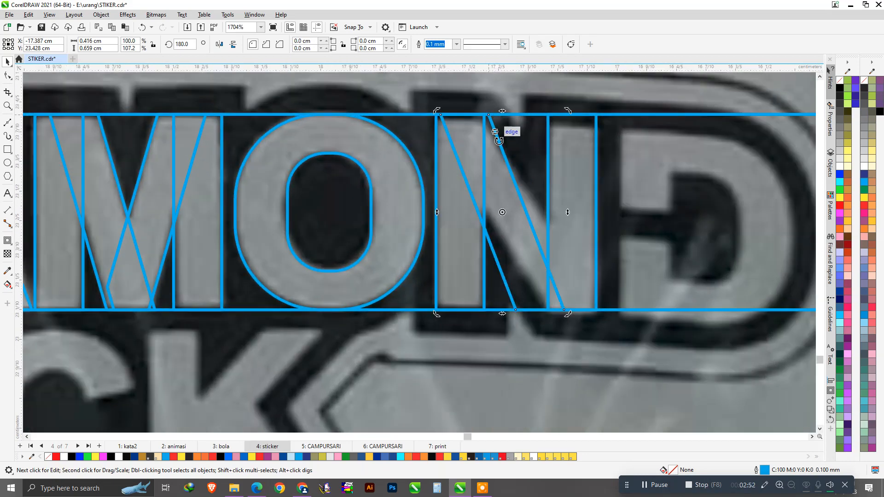
click(530, 290)
click(529, 289)
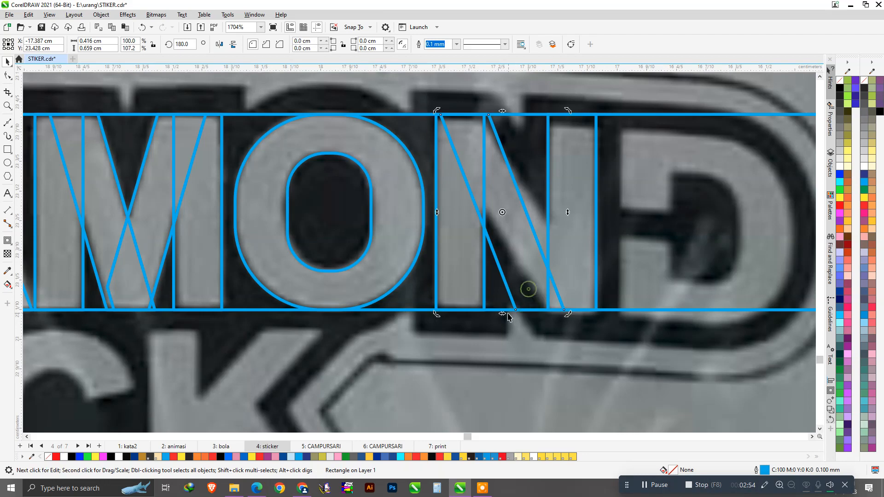
drag(504, 314, 532, 316)
Copy the first D onto the final D of DIAMOND.
scroll(540, 276, down, 1)
scroll(540, 275, down, 2)
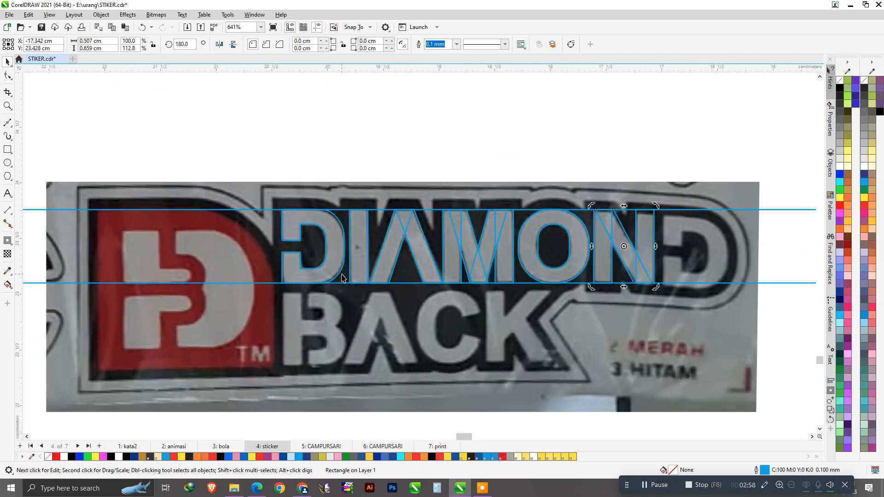
drag(334, 249, 714, 284)
Lower the bottom guide rectangle to the baseline of BACK.
scroll(507, 235, down, 2)
click(638, 190)
click(659, 272)
drag(659, 272, 658, 322)
scroll(405, 293, up, 4)
drag(377, 299, 388, 306)
scroll(388, 306, down, 3)
scroll(626, 285, down, 1)
click(671, 260)
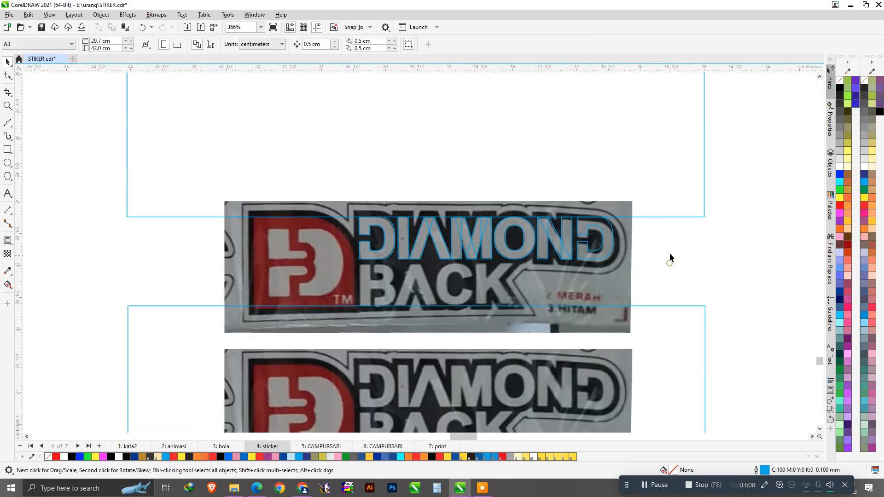
Move the upper guide rectangle down and flatten it into a 9.057 × 0.287 cm band.
click(663, 217)
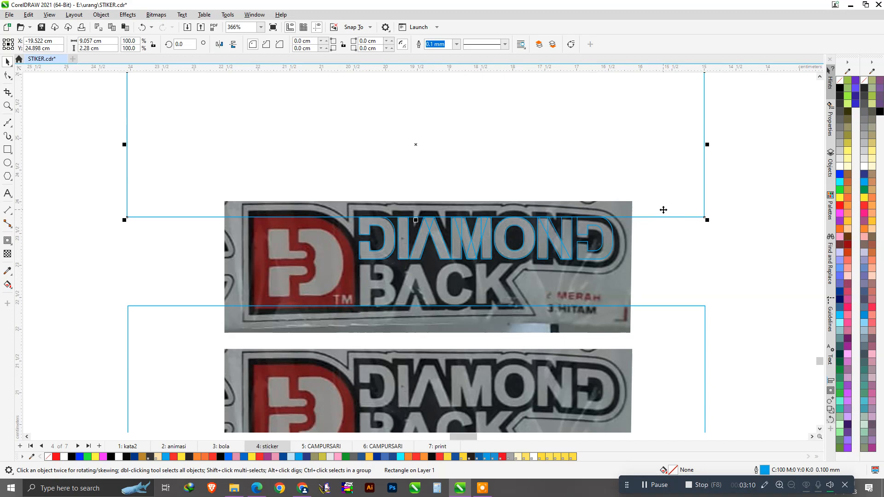
drag(666, 211, 649, 251)
scroll(386, 263, up, 1)
scroll(386, 262, down, 1)
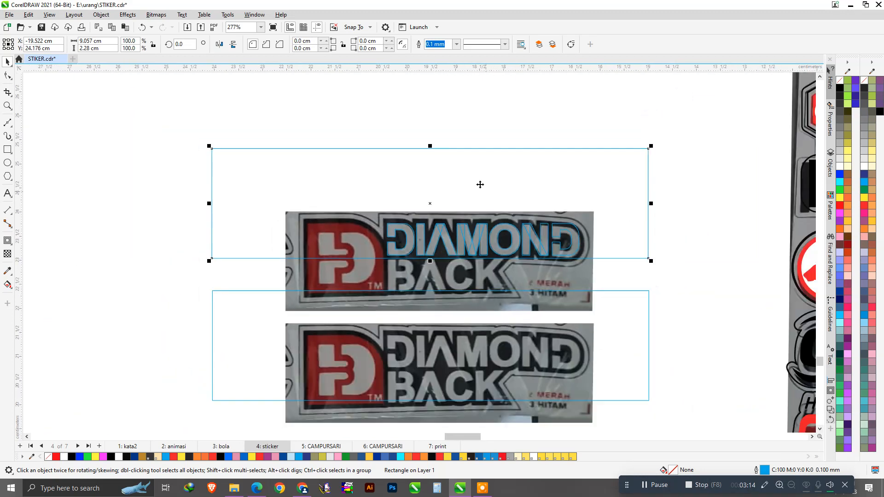
drag(430, 146, 445, 241)
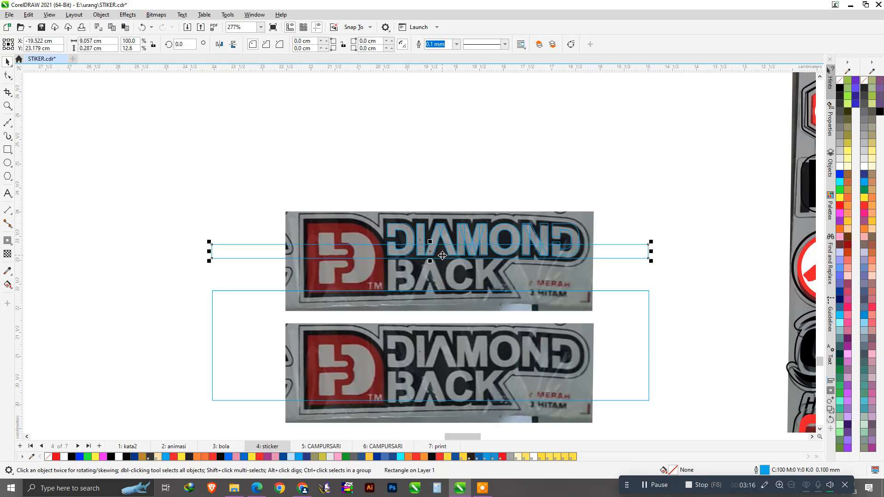
scroll(442, 256, up, 1)
click(413, 166)
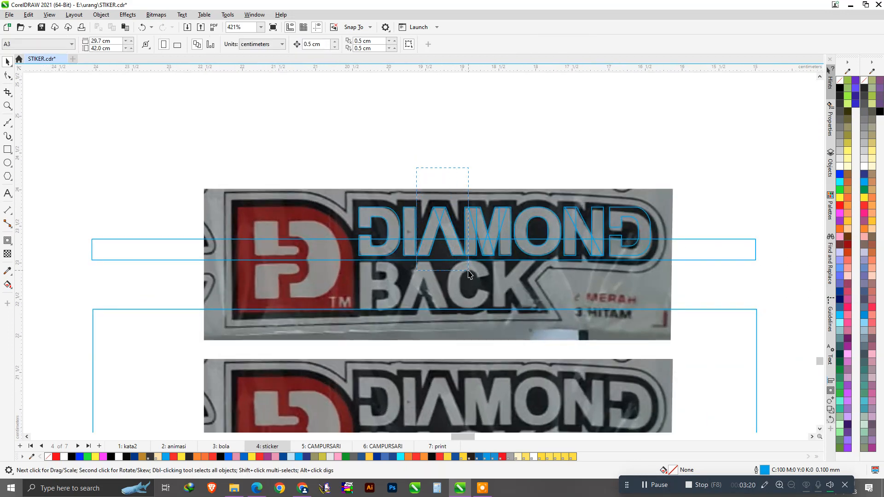
Copy the DIAMOND A's two strokes onto the A of BACK and fit them over it.
drag(469, 274, 469, 275)
drag(464, 231, 425, 285)
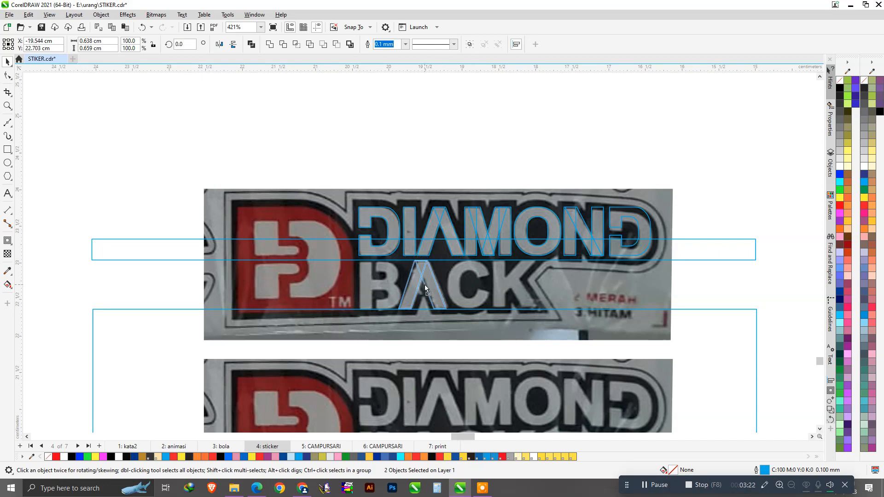
scroll(416, 312, up, 3)
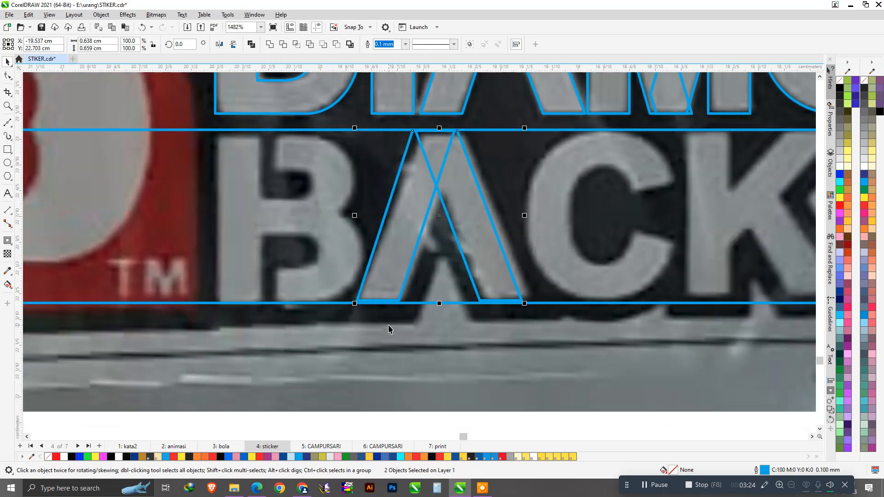
drag(393, 282, 377, 302)
drag(492, 247, 497, 248)
scroll(394, 237, down, 2)
Delete the second sticker photo below the artwork.
click(452, 383)
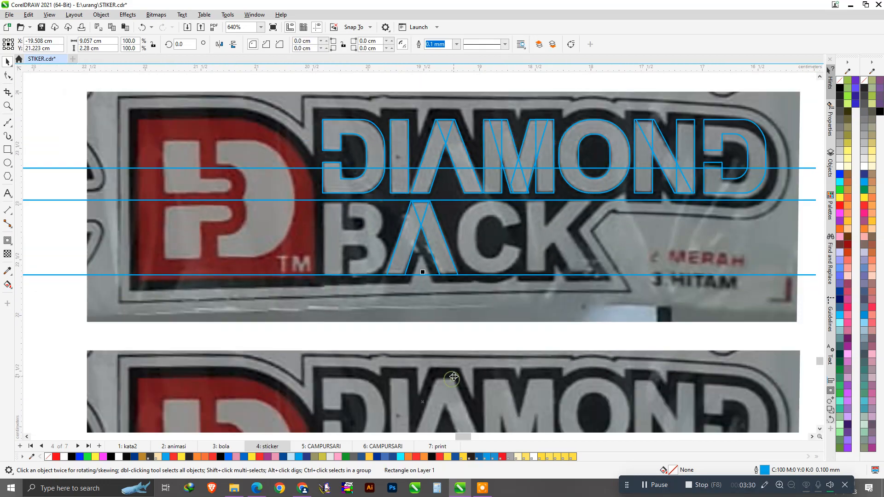
right_click(452, 383)
key(Escape)
scroll(411, 377, down, 2)
click(468, 325)
scroll(466, 410, up, 1)
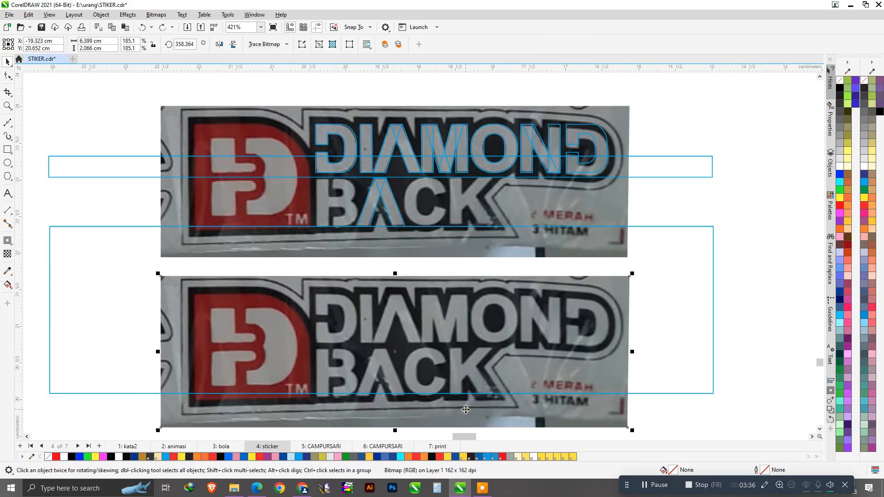
key(Delete)
scroll(392, 165, up, 3)
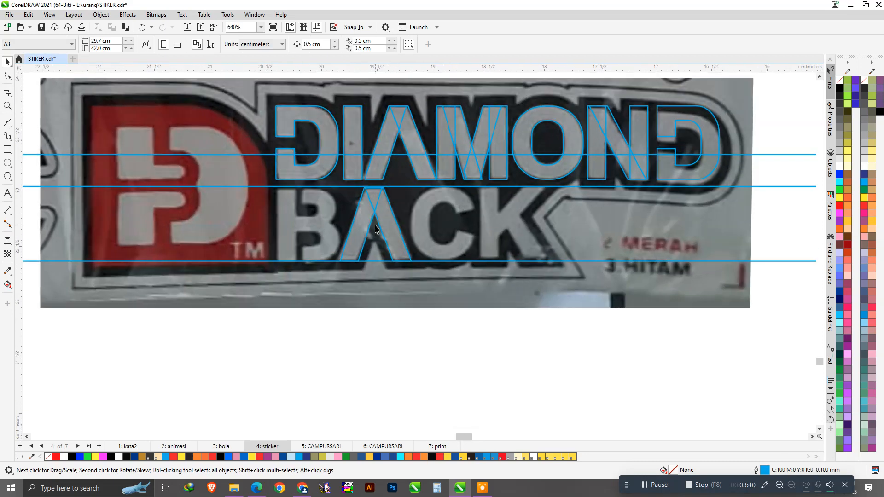
scroll(404, 228, up, 1)
Place a copy of the O outline over BACK's C, bottom-aligned with the A.
drag(583, 99, 475, 189)
right_click(475, 190)
scroll(454, 213, up, 3)
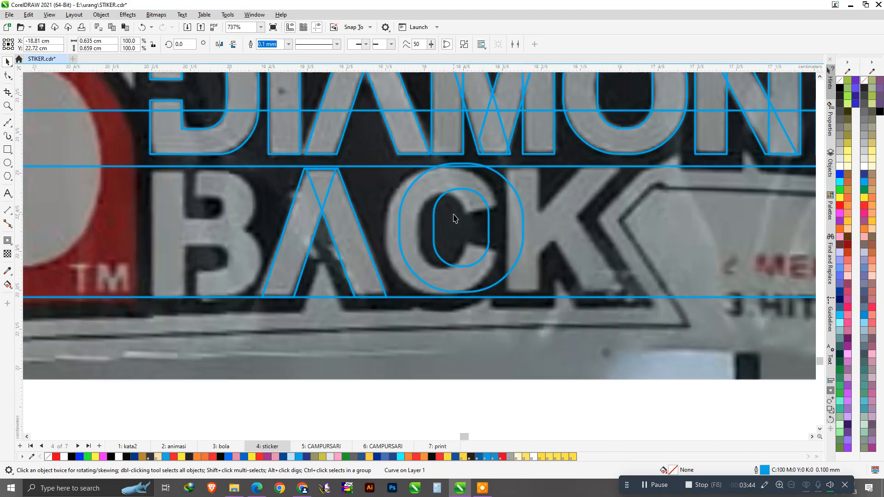
scroll(454, 215, up, 1)
shift+click(352, 268)
key(e)
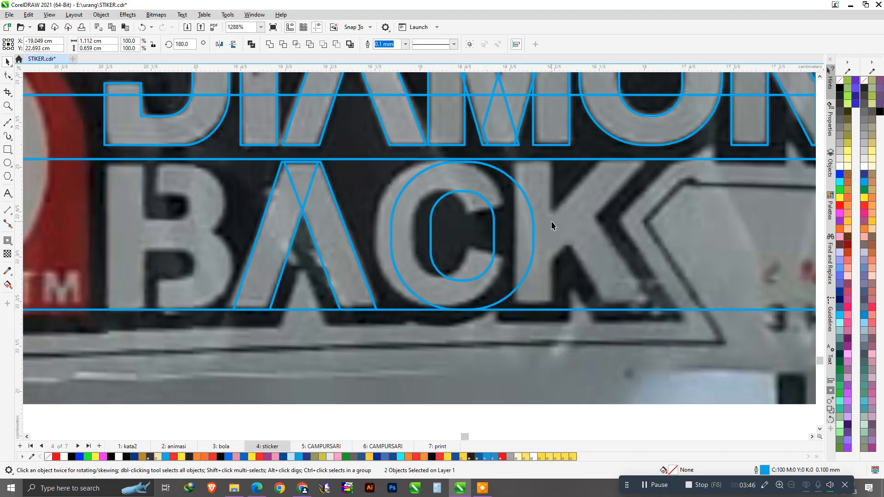
click(518, 207)
drag(517, 207, 499, 209)
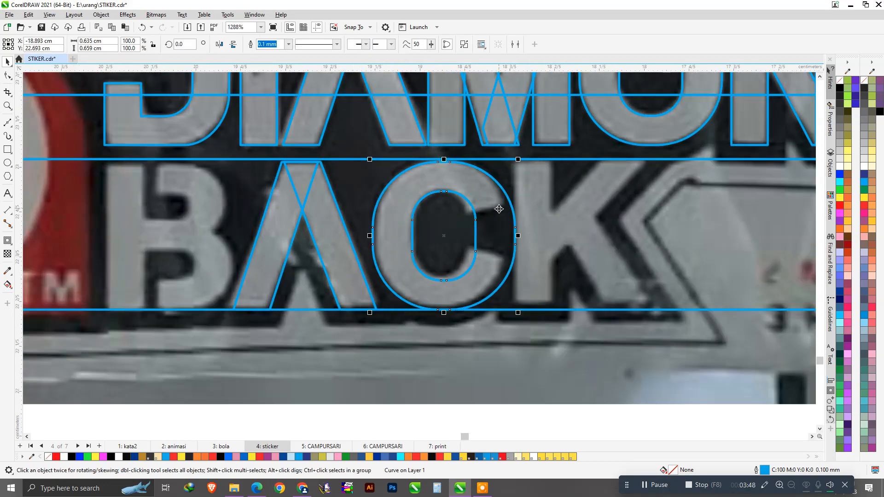
scroll(472, 235, up, 1)
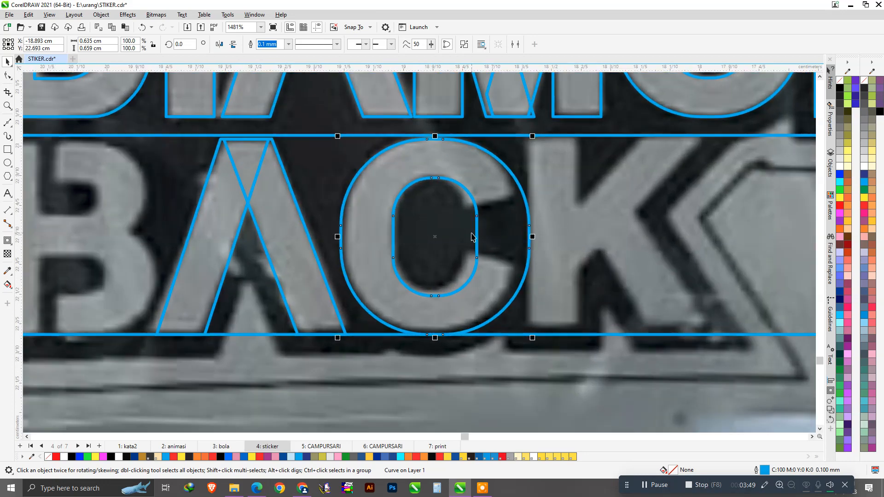
Delete inner nodes and pull the copied O's inner right side left to open the C.
click(8, 76)
scroll(444, 227, up, 1)
drag(504, 273, 484, 266)
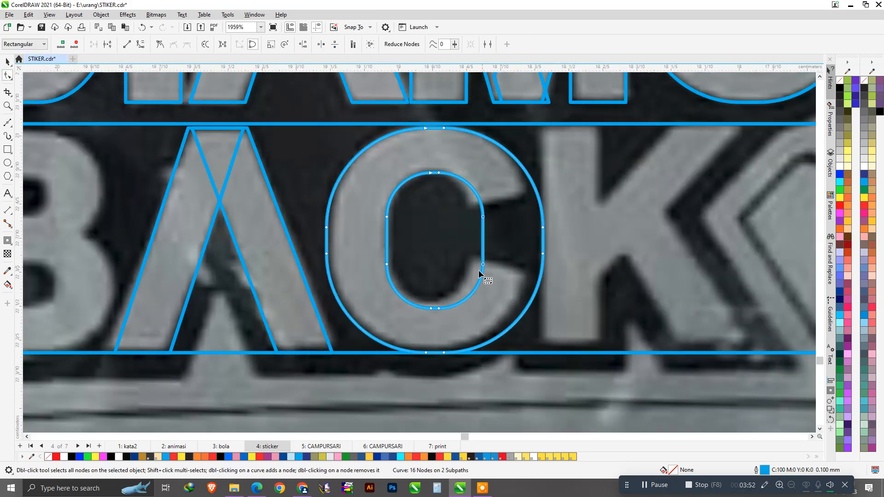
drag(436, 296, 445, 319)
key(Delete)
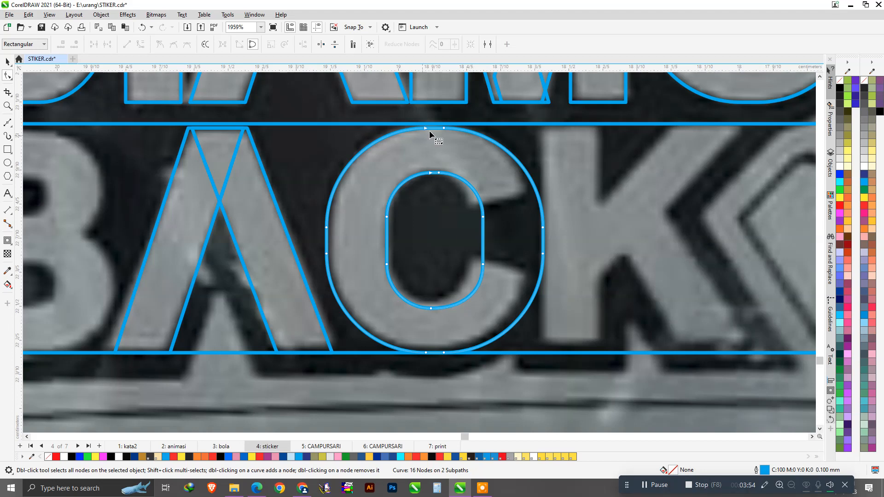
key(Delete)
drag(454, 189, 504, 278)
drag(484, 221, 473, 244)
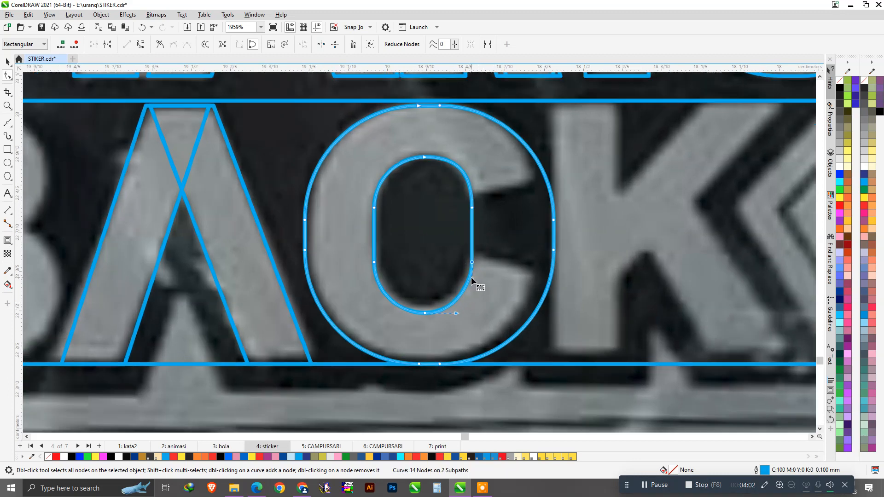
scroll(471, 286, up, 1)
Pull the outline's outer right side inward to fit the C's width.
click(8, 122)
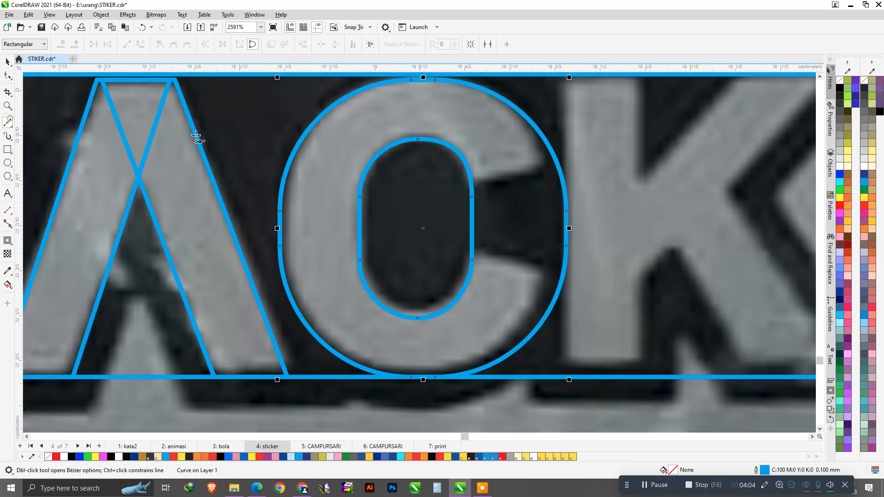
key(space)
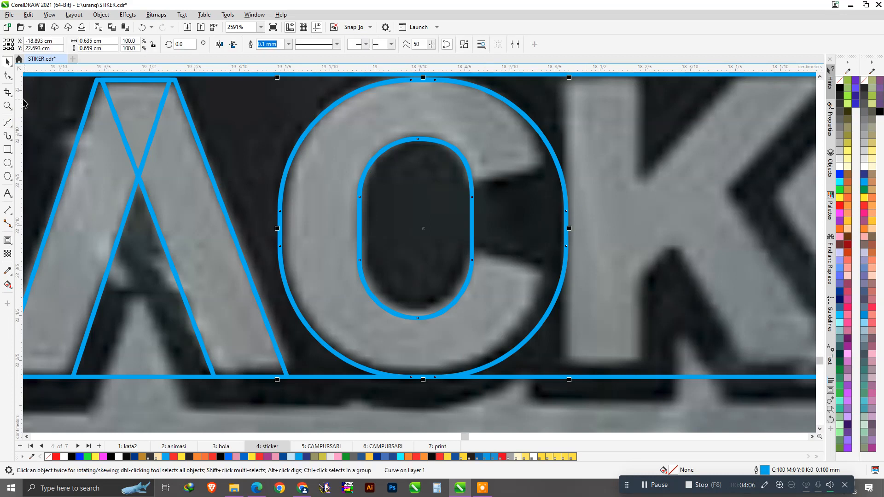
click(7, 75)
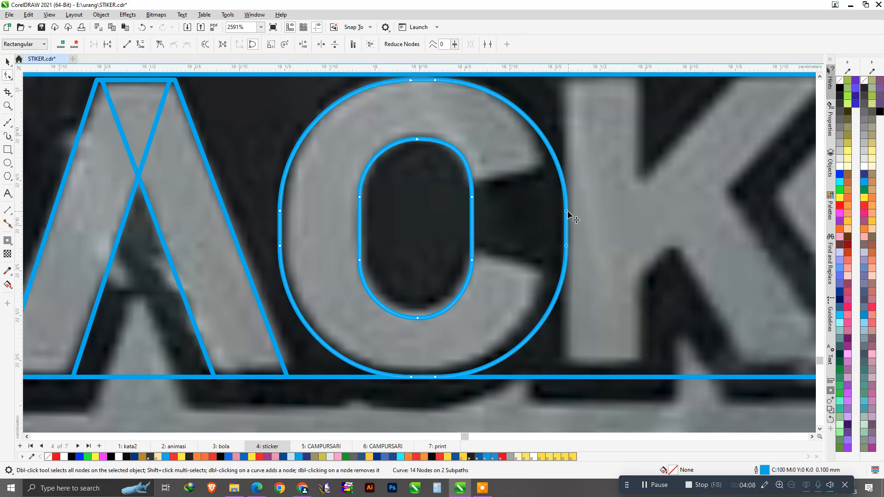
drag(566, 213, 554, 210)
key(space)
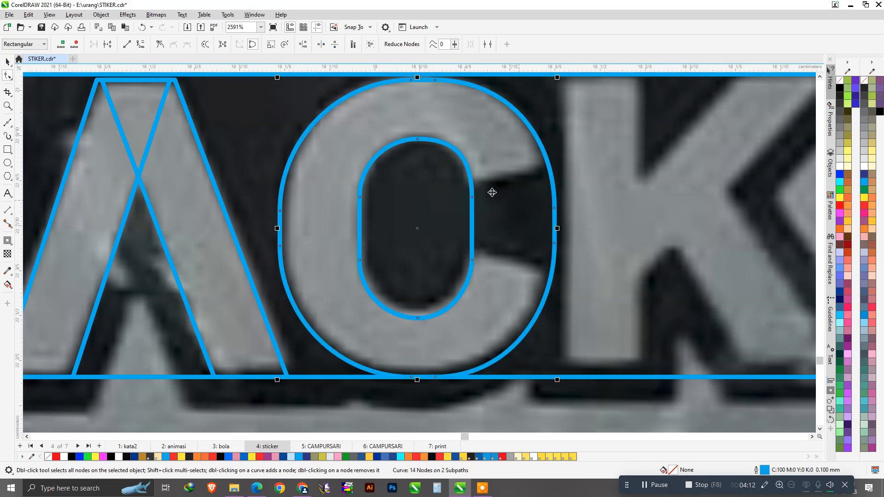
Draw a closed wedge shape over the C's right-side opening.
click(8, 121)
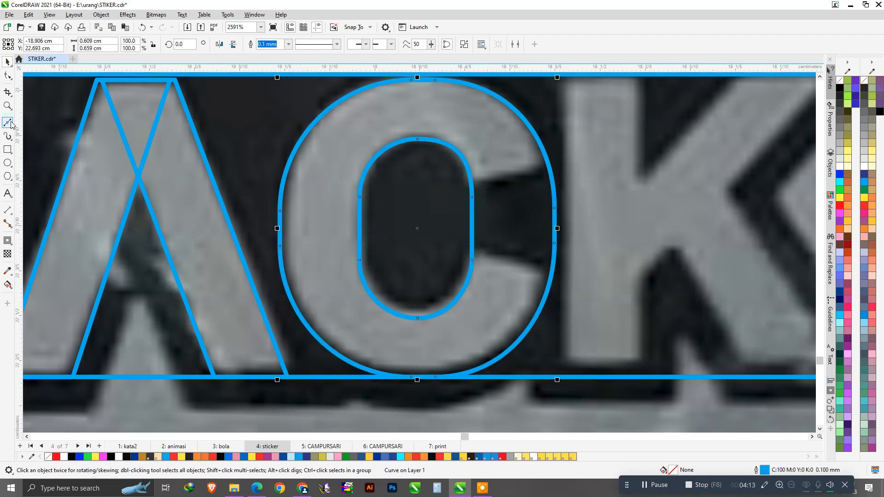
click(565, 163)
click(463, 185)
click(460, 242)
click(570, 282)
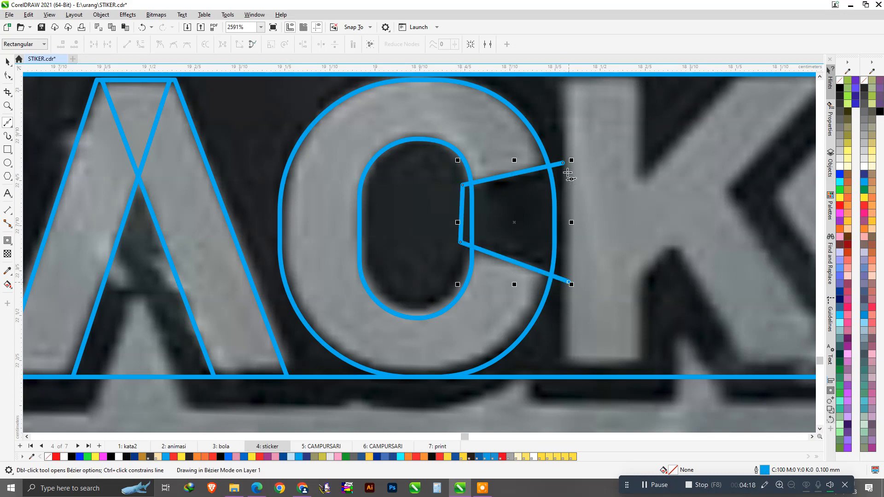
drag(563, 162, 605, 222)
key(space)
Trim the C outline with the wedge, then delete the leftover wedge.
shift+click(500, 136)
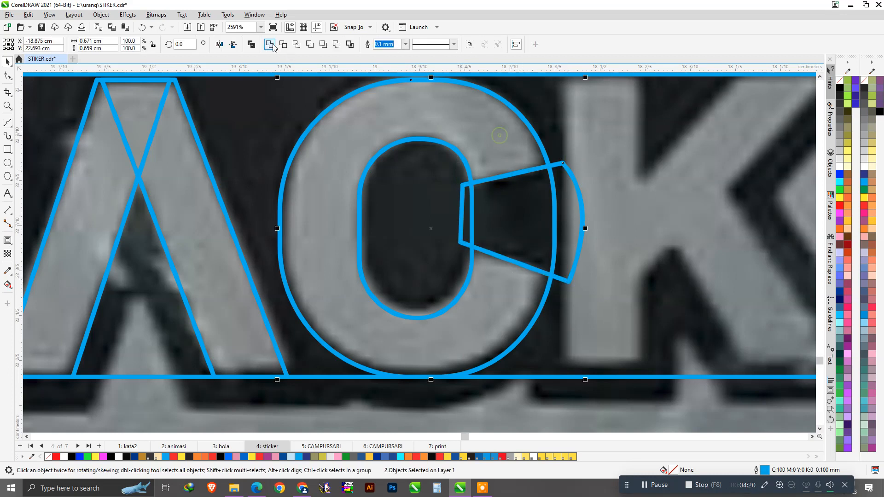
click(282, 45)
click(518, 220)
key(Delete)
scroll(427, 250, down, 4)
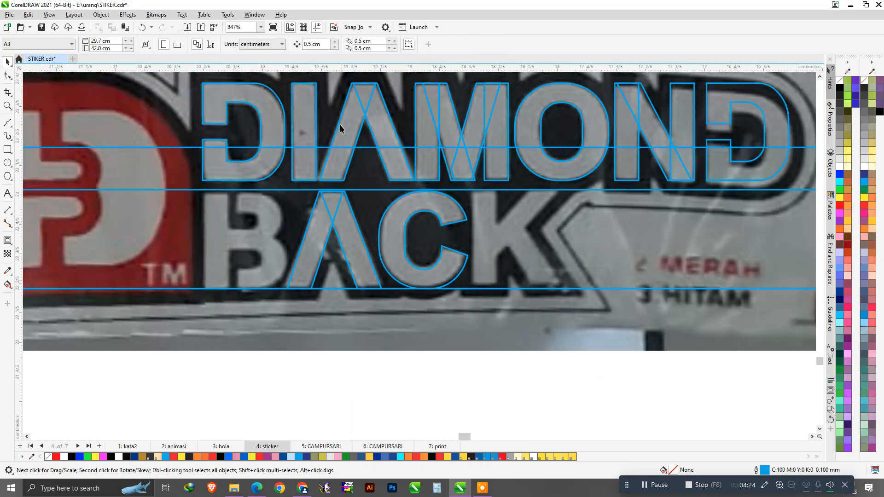
Copy the N's stem and diagonal onto BACK's K, lining the stem up with the K's stem.
click(295, 112)
click(626, 134)
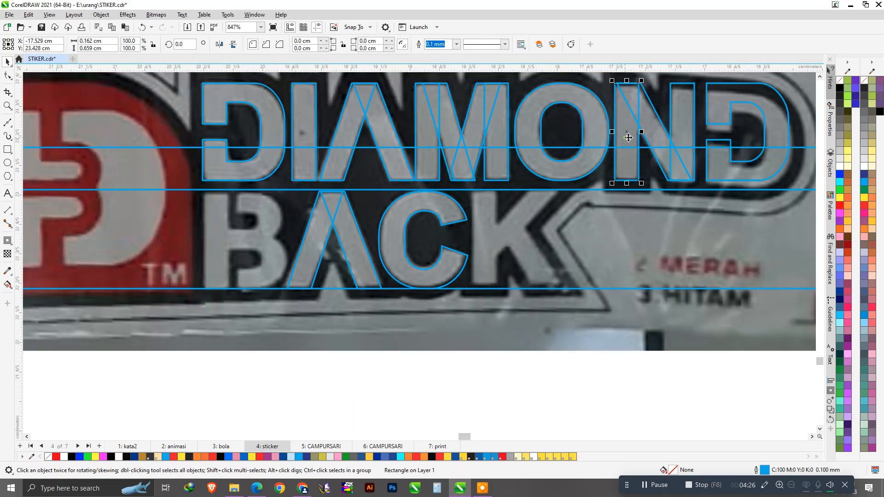
shift+click(651, 125)
drag(647, 113, 557, 222)
right_click(556, 222)
scroll(522, 274, up, 2)
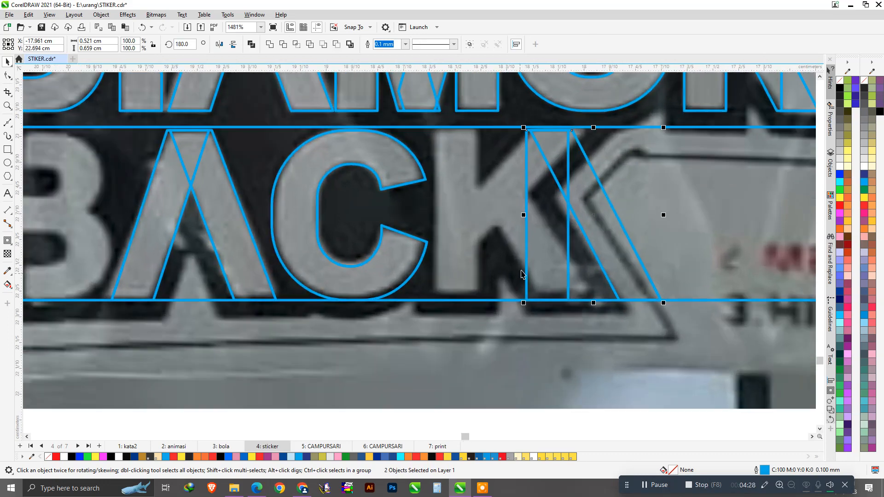
drag(534, 251, 471, 249)
drag(462, 299, 435, 301)
Shift and slant the copied diagonal to follow the K's lower leg.
click(525, 229)
drag(519, 222, 536, 223)
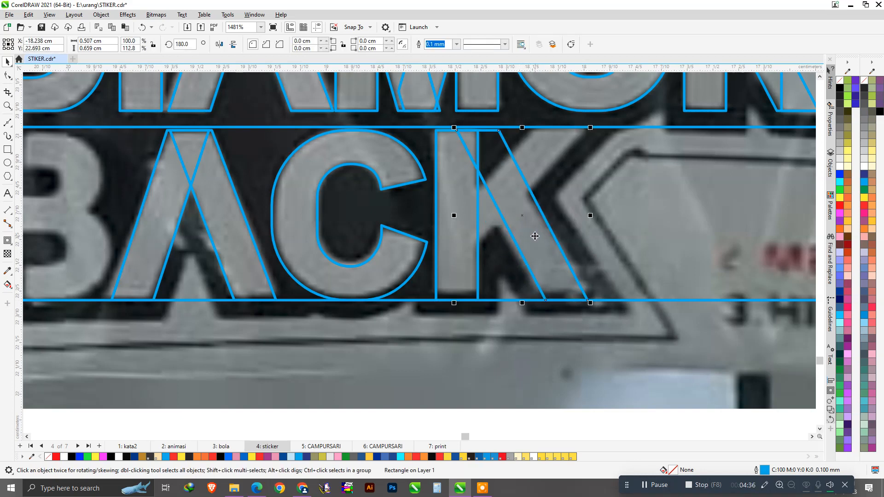
click(519, 203)
drag(528, 128, 517, 127)
click(530, 226)
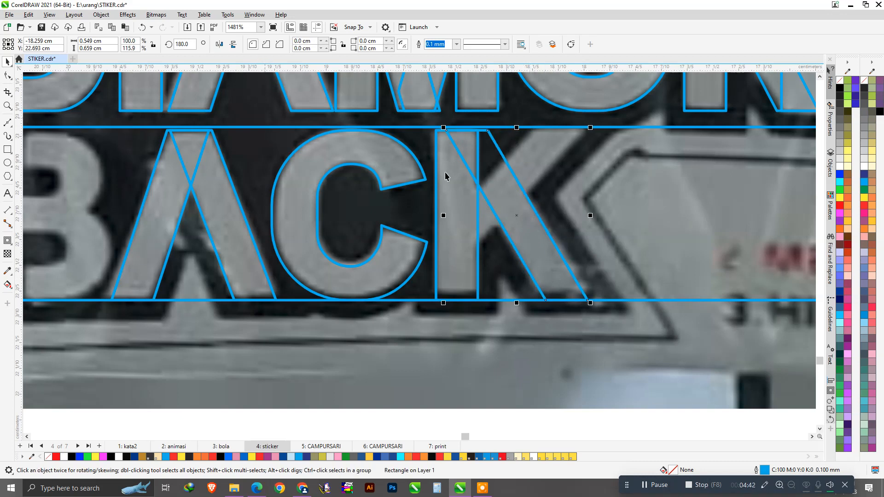
Duplicate and vertically mirror the diagonal as the K's upper arm between the guide lines.
key(ctrl+d)
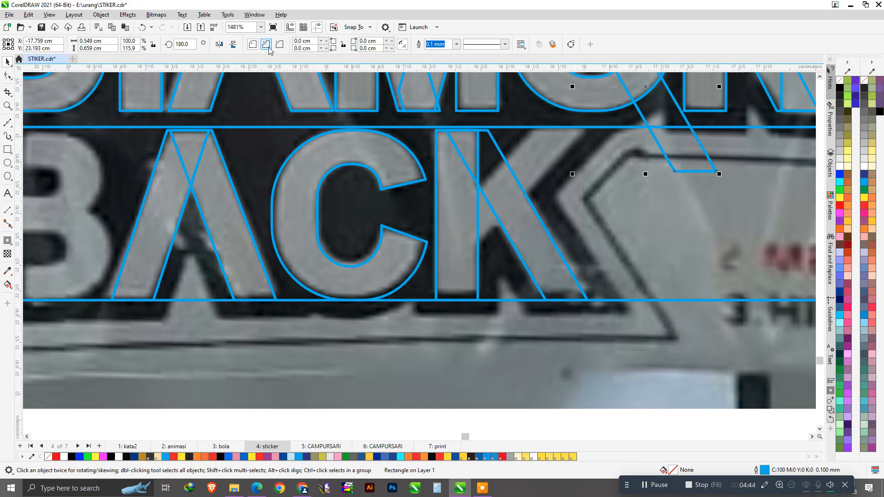
click(233, 43)
drag(614, 151, 474, 234)
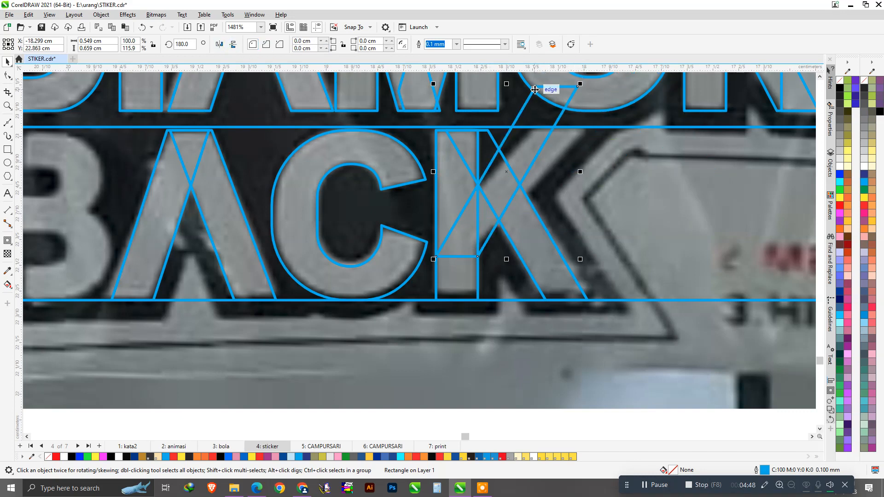
drag(535, 89, 534, 128)
scroll(482, 266, up, 1)
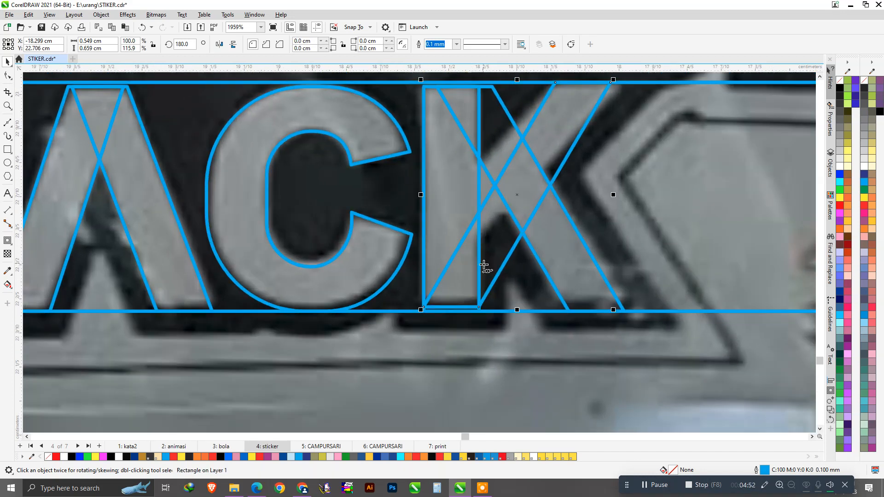
Convert the upper arm to curves and reshape its corners to fit the K.
key(F10)
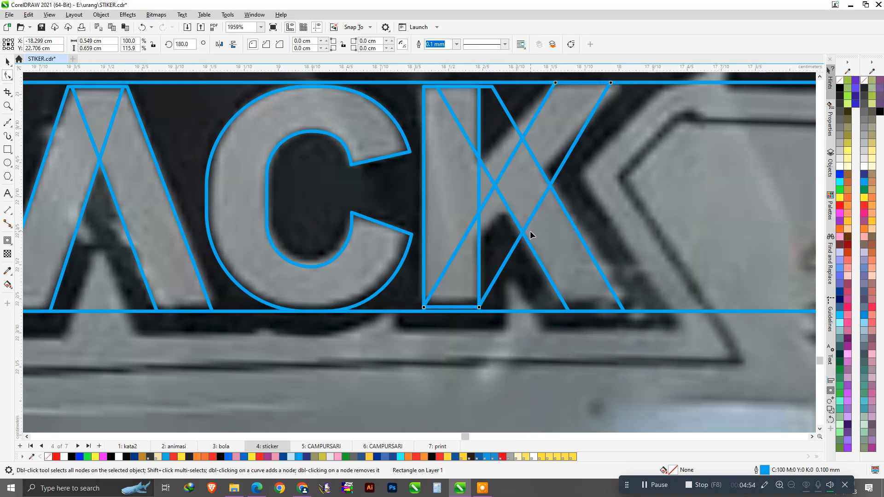
key(ctrl+q)
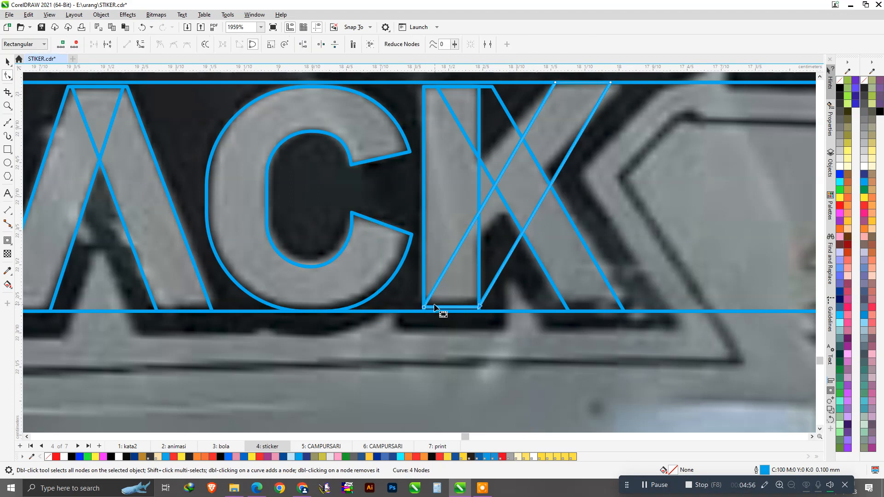
drag(425, 309, 431, 229)
scroll(468, 230, up, 2)
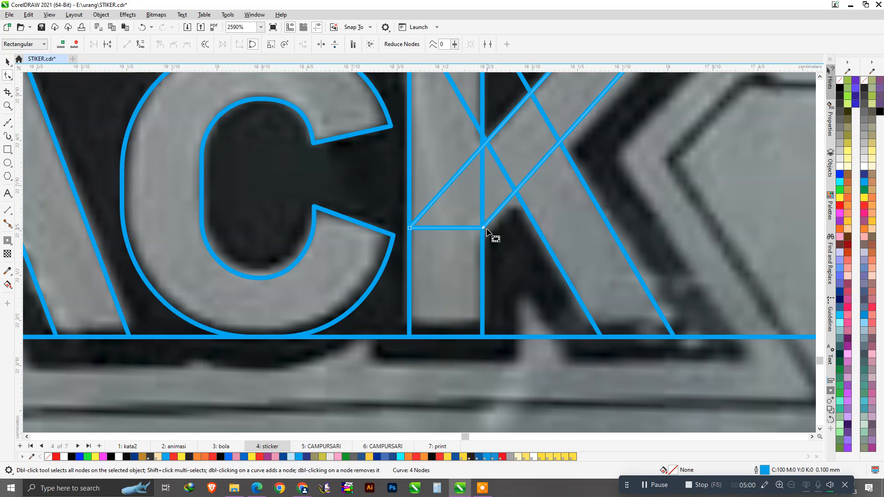
drag(484, 228, 453, 259)
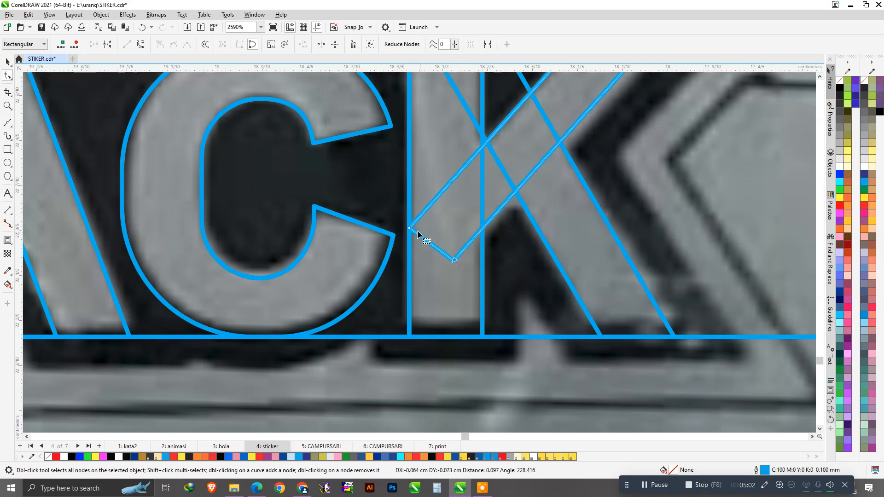
drag(410, 229, 416, 219)
scroll(436, 233, down, 2)
scroll(444, 247, down, 2)
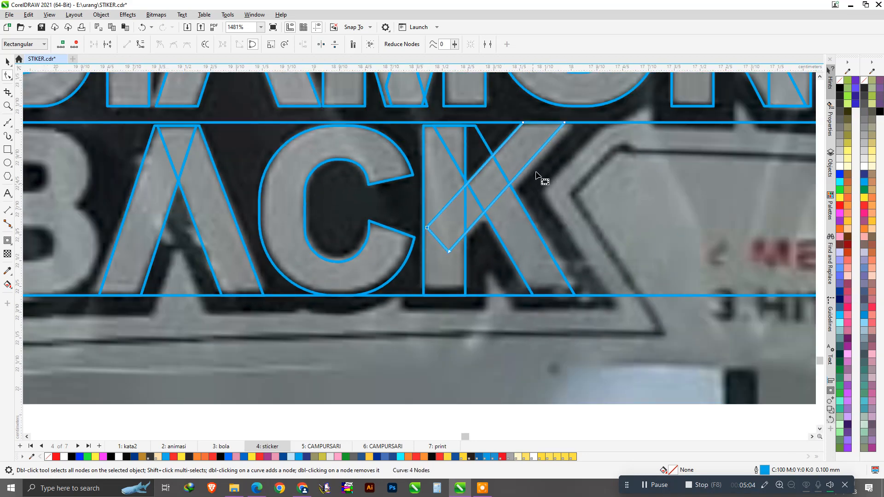
scroll(565, 124, up, 2)
drag(570, 123, 588, 125)
scroll(506, 213, down, 1)
scroll(518, 298, up, 1)
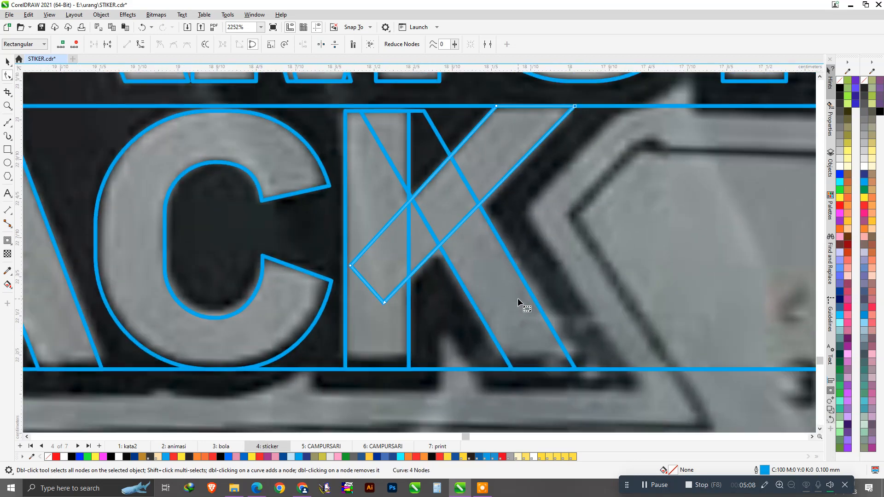
Convert the outer leg to curves and lower its top nodes to meet the arm.
click(507, 318)
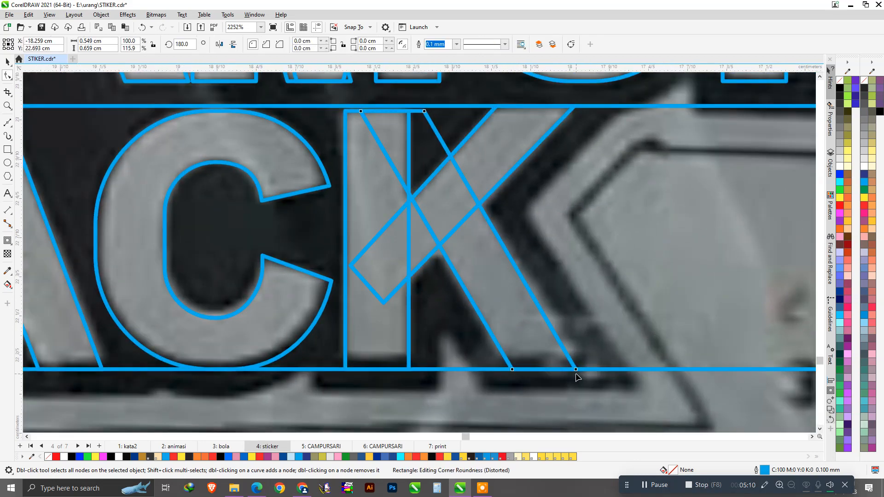
key(ctrl+q)
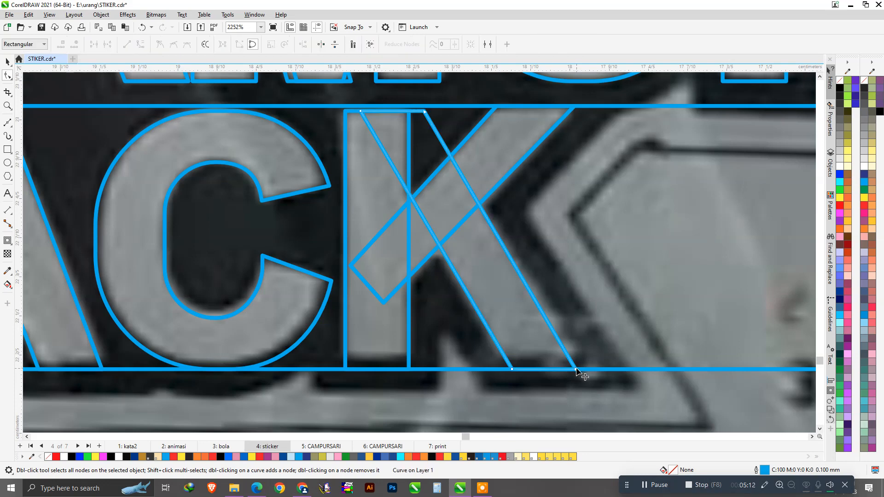
drag(576, 370, 587, 371)
scroll(479, 292, down, 3)
scroll(444, 168, up, 5)
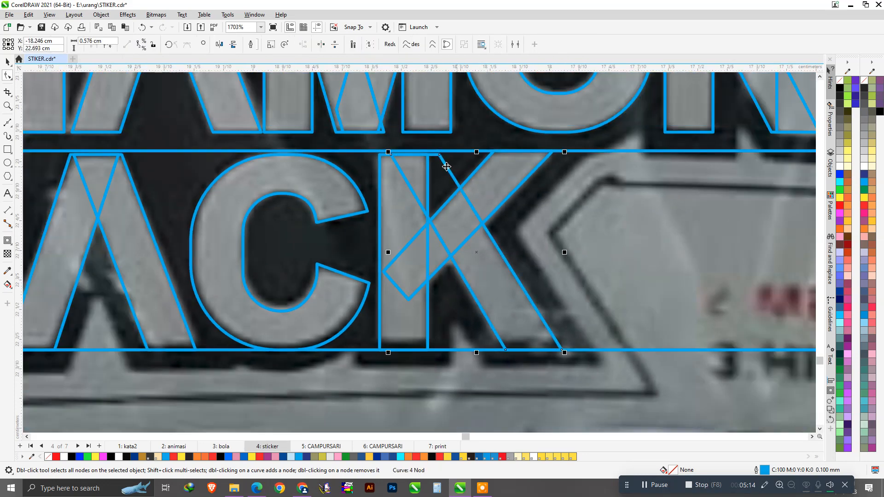
drag(303, 114, 492, 209)
drag(435, 144, 510, 273)
drag(375, 248, 426, 311)
scroll(437, 290, down, 2)
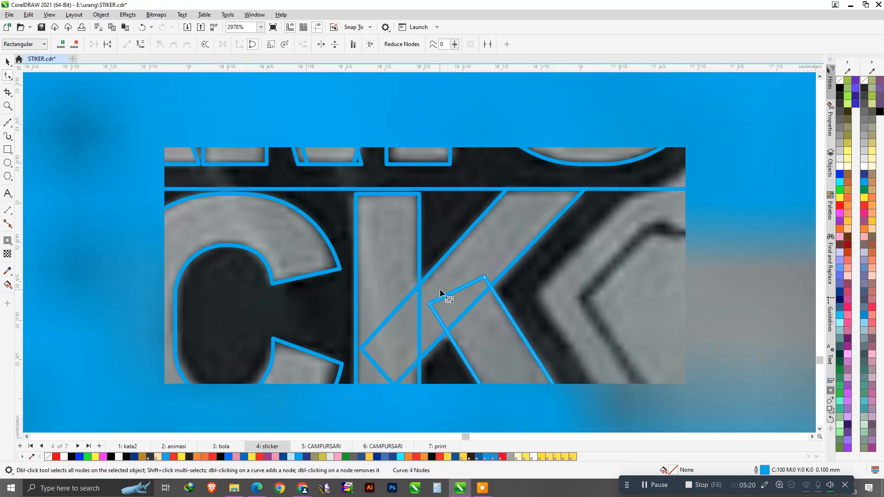
scroll(447, 293, down, 3)
Copy the K's stem rectangle onto the B's stem.
key(space)
scroll(555, 330, down, 1)
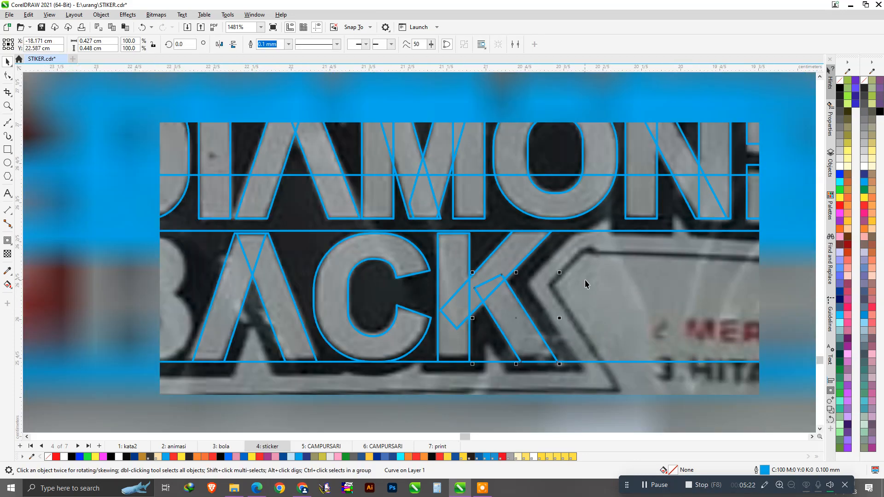
scroll(538, 274, down, 1)
scroll(322, 304, up, 2)
drag(622, 239, 267, 295)
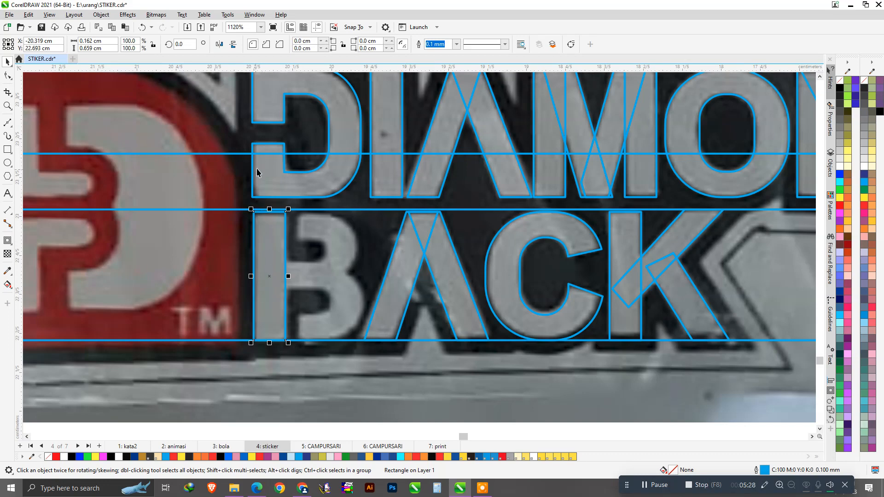
shift+click(264, 114)
scroll(299, 244, down, 2)
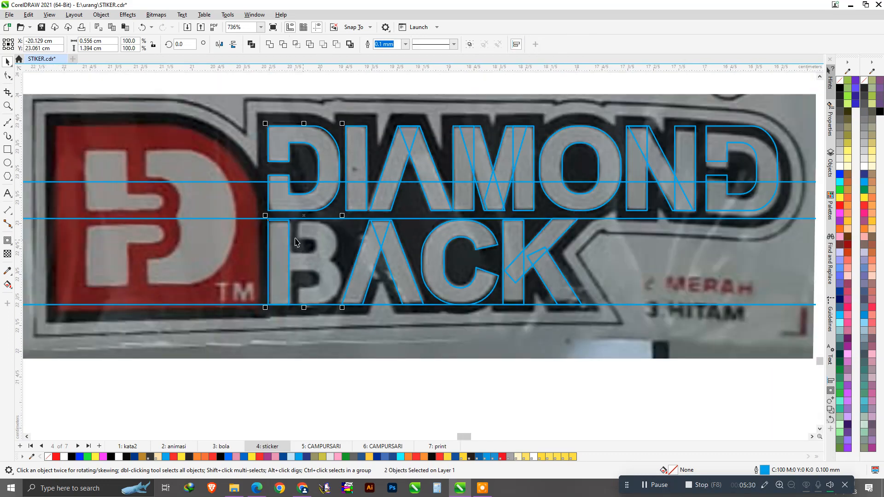
scroll(300, 226, down, 1)
click(197, 109)
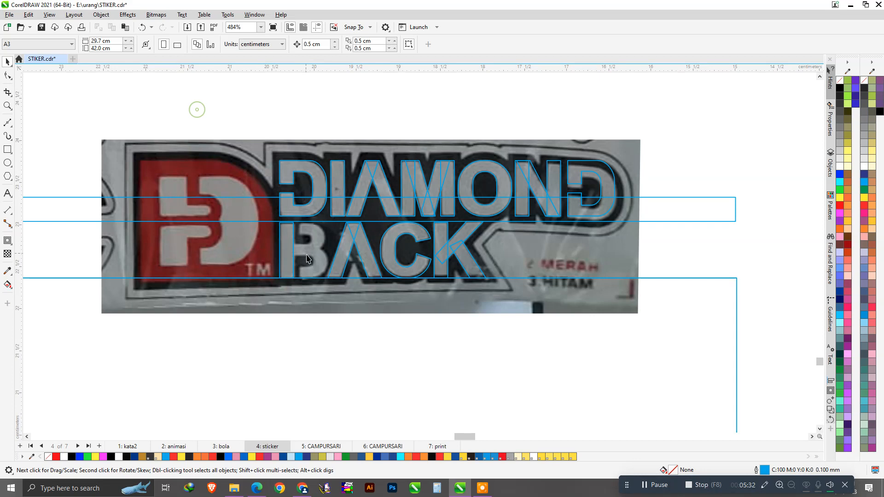
scroll(300, 261, up, 2)
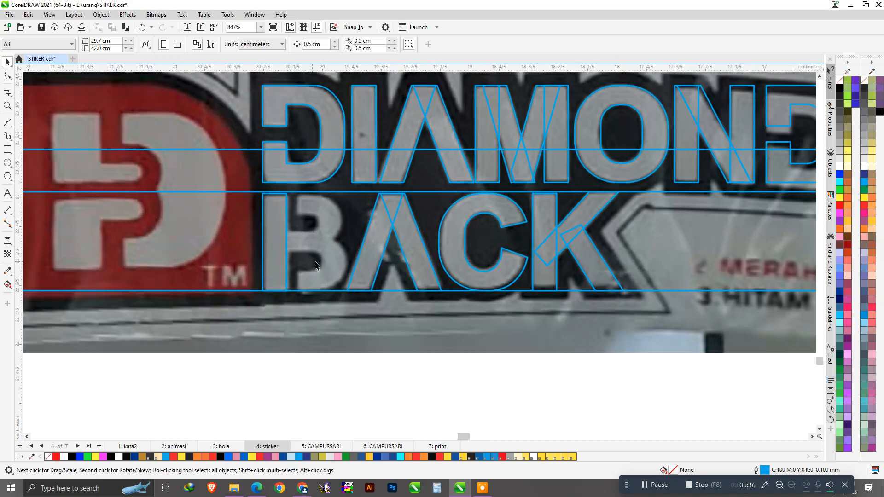
click(327, 122)
drag(328, 112, 334, 229)
right_click(334, 229)
scroll(290, 208, up, 3)
scroll(290, 208, up, 1)
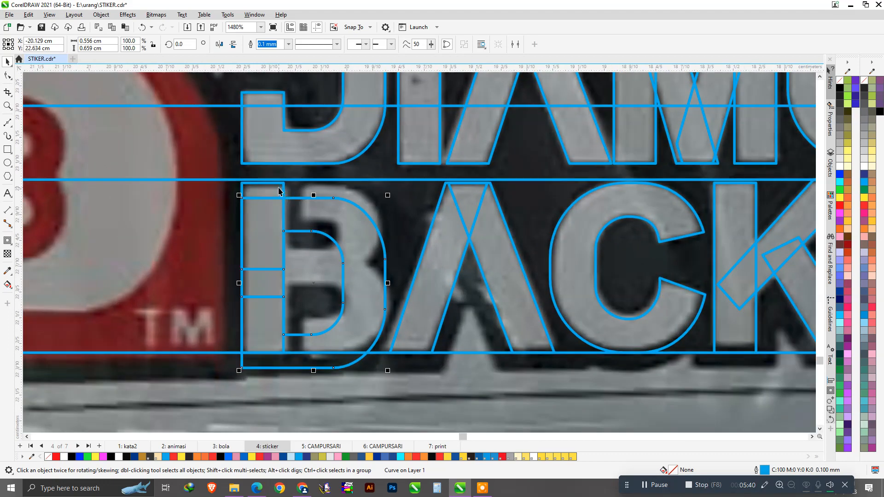
click(279, 190)
scroll(373, 209, down, 4)
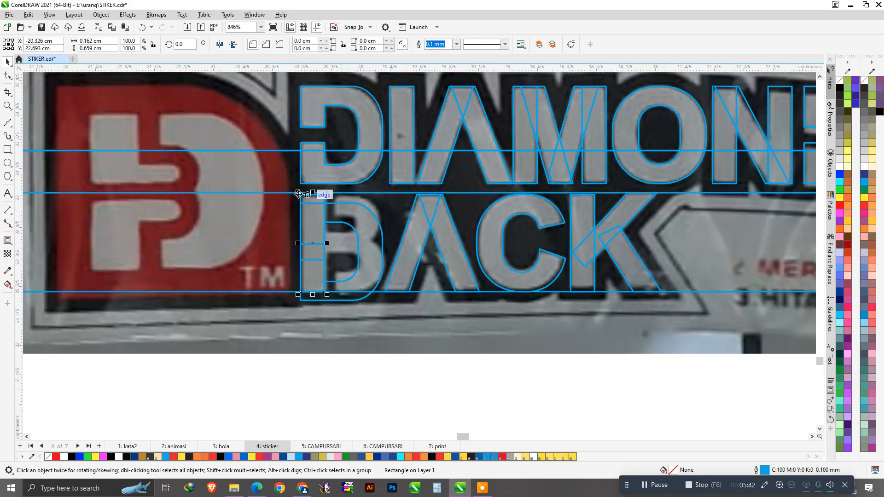
scroll(275, 191, up, 5)
click(270, 178)
scroll(300, 204, down, 3)
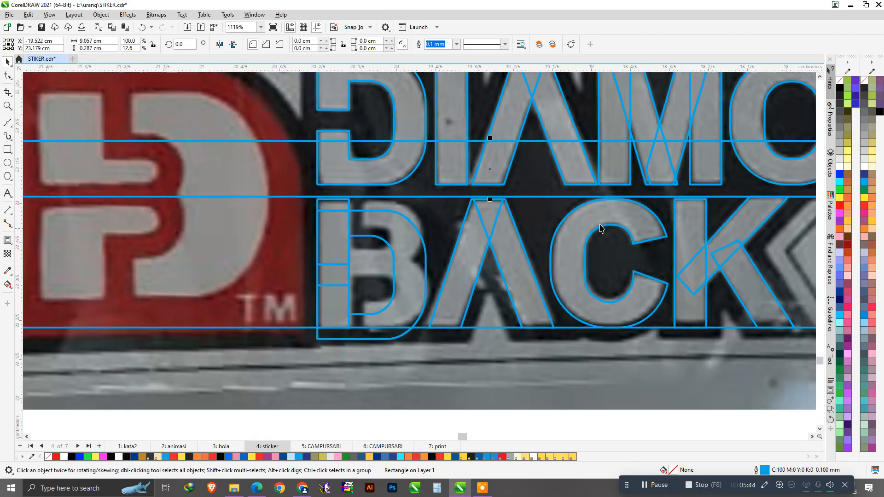
scroll(663, 217, up, 4)
click(665, 215)
scroll(664, 212, up, 3)
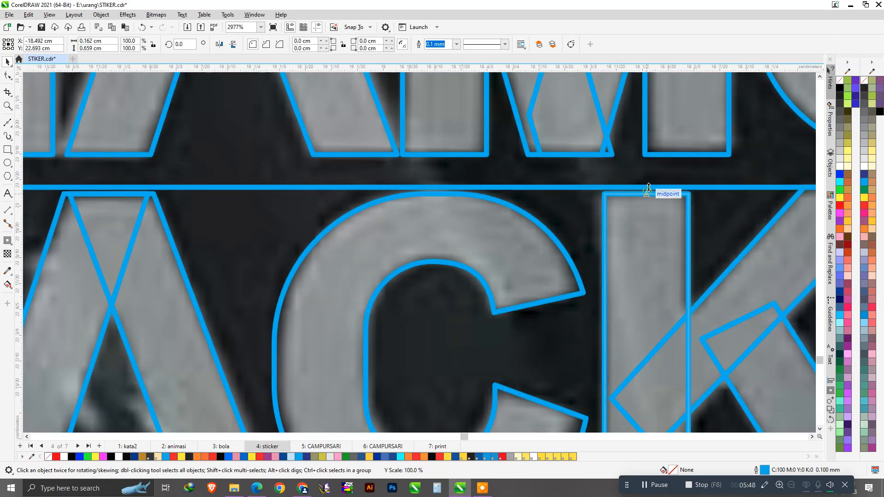
Stretch the C outline and the A strokes up to the upper guide line.
click(456, 194)
drag(432, 193, 432, 187)
scroll(437, 239, down, 3)
scroll(309, 236, up, 3)
click(289, 305)
drag(345, 208, 346, 202)
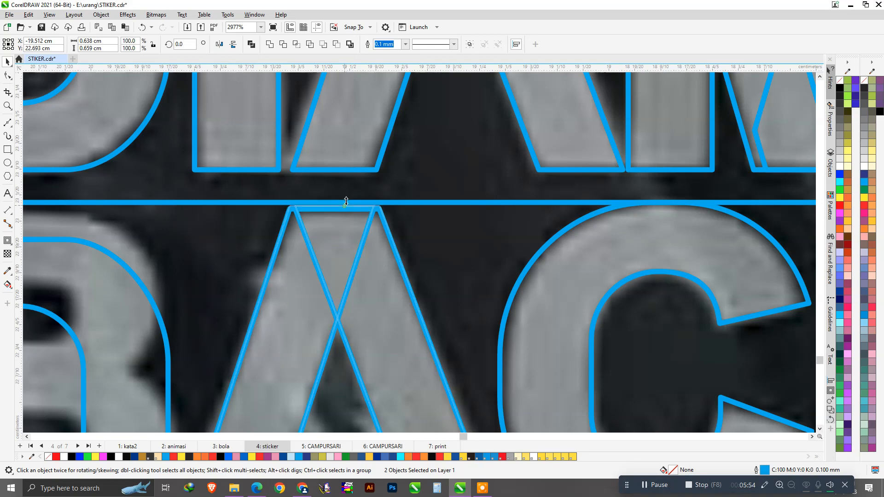
scroll(488, 279, down, 3)
scroll(275, 278, up, 2)
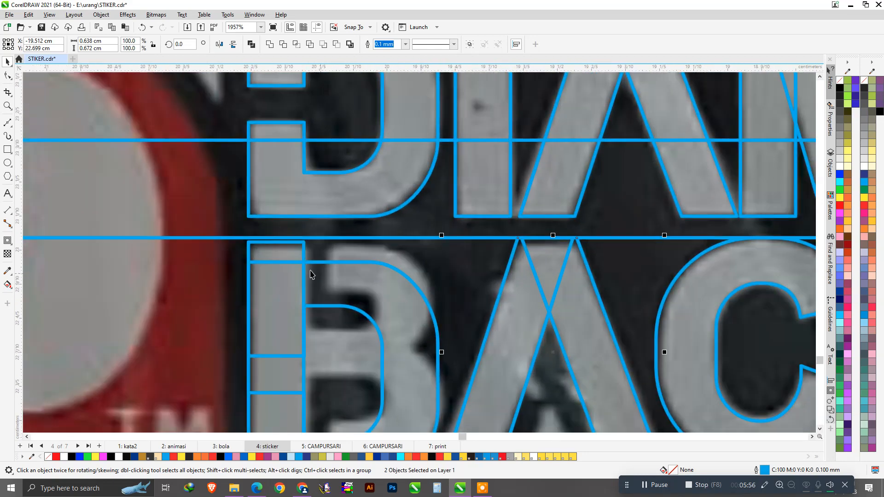
Adjust the B's left bar, horizontal line shape and small rectangle to the guide line.
click(296, 257)
scroll(290, 241, up, 2)
drag(284, 240, 285, 235)
scroll(350, 242, down, 4)
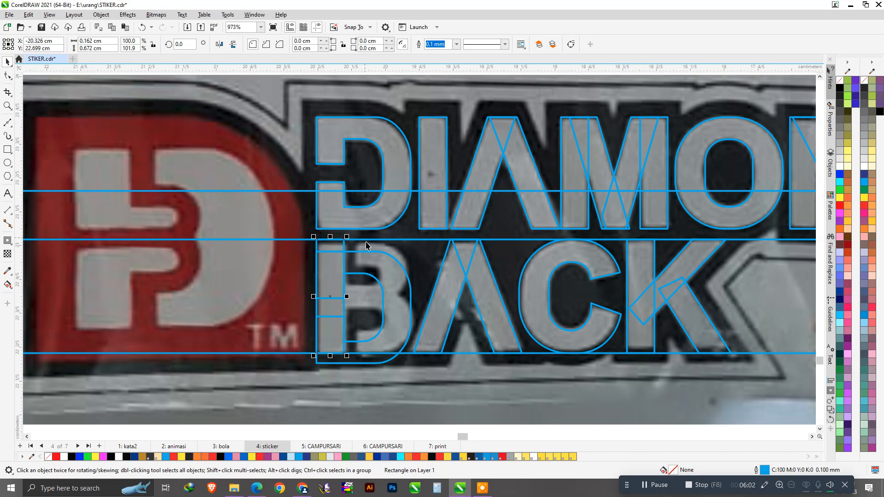
scroll(366, 245, up, 3)
click(363, 249)
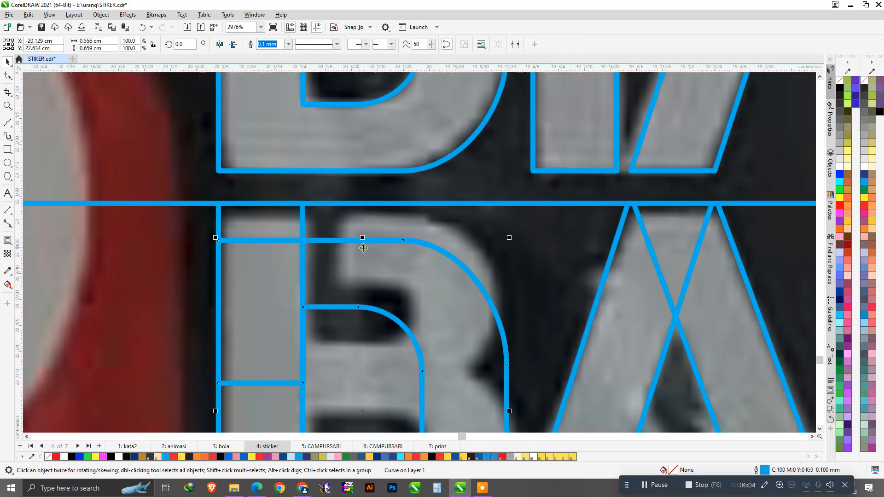
drag(460, 193, 462, 201)
click(281, 220)
drag(263, 201, 262, 207)
scroll(527, 231, down, 2)
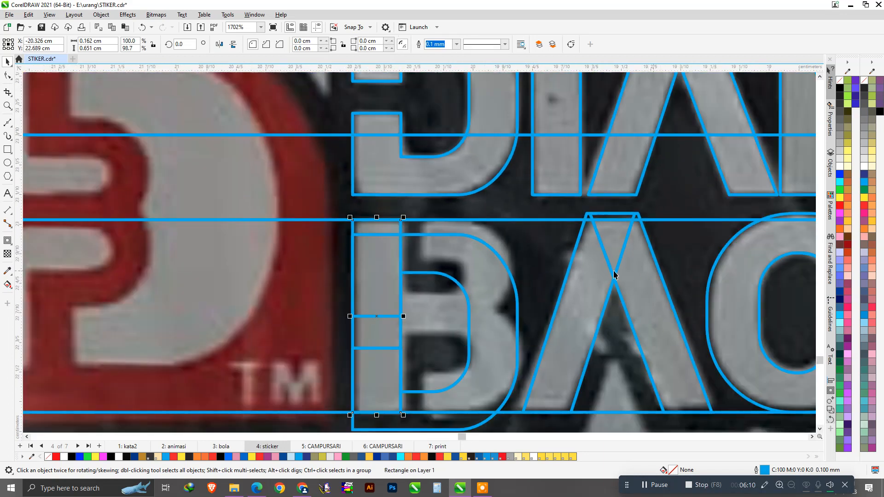
Bring the A's and C's tops down slightly onto the guide line.
click(634, 281)
scroll(620, 225, up, 3)
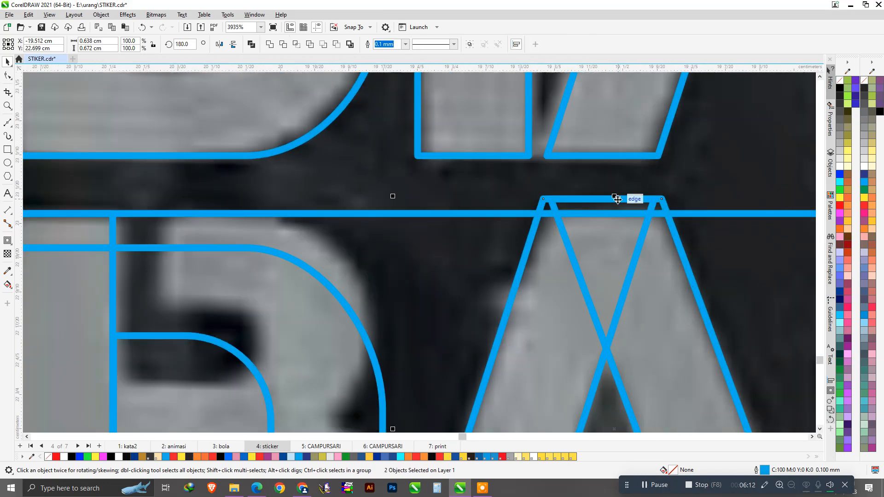
drag(615, 196, 616, 211)
scroll(435, 263, down, 3)
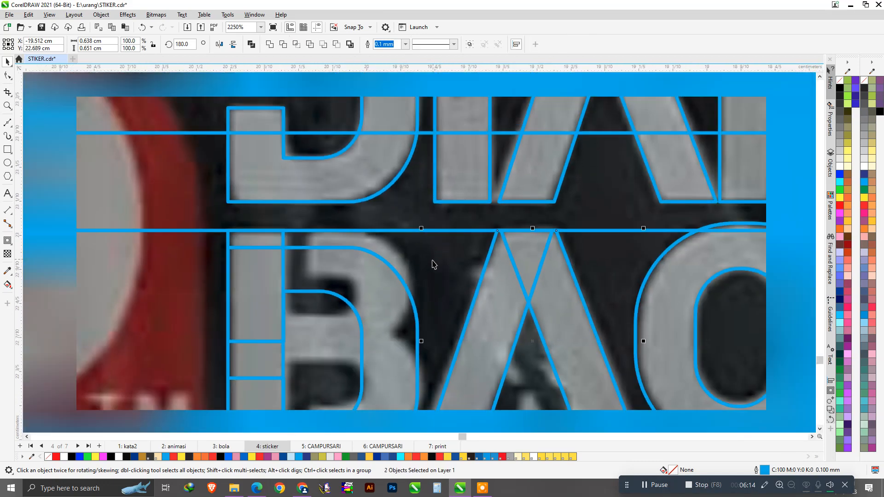
scroll(698, 282, up, 1)
click(668, 272)
scroll(585, 229, up, 2)
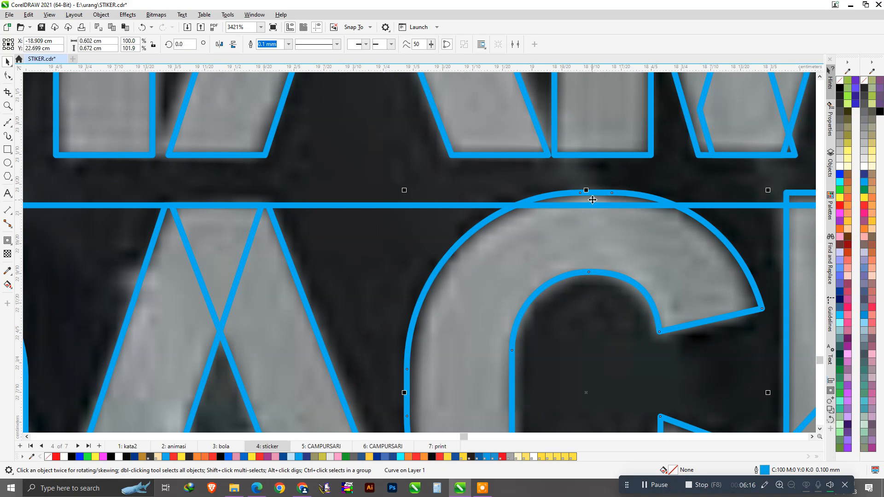
drag(587, 192, 588, 196)
scroll(618, 231, down, 3)
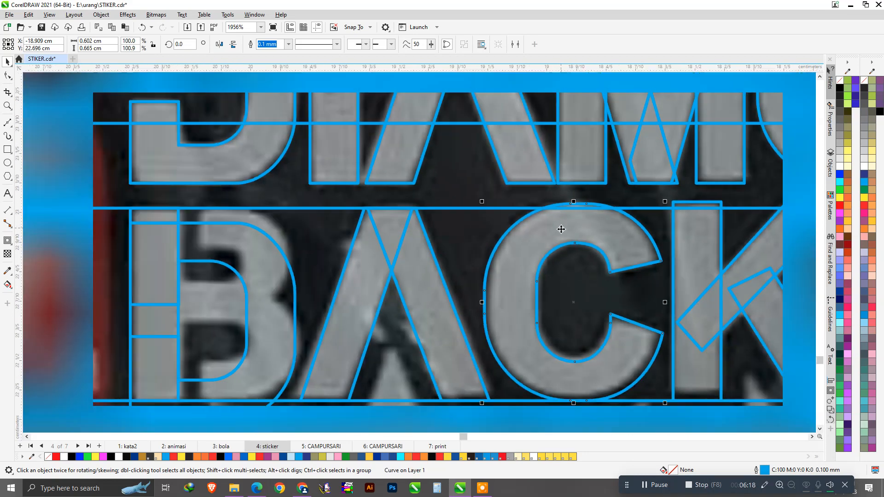
scroll(654, 256, down, 2)
scroll(631, 244, up, 4)
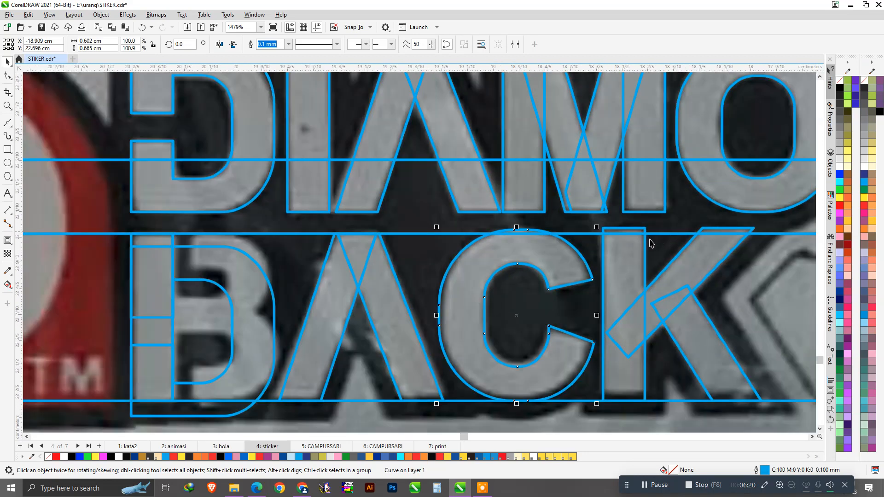
Lower the K stem's top to the guide line and select the K's diagonal.
click(640, 251)
scroll(639, 251, up, 2)
drag(606, 217, 607, 233)
scroll(606, 232, down, 2)
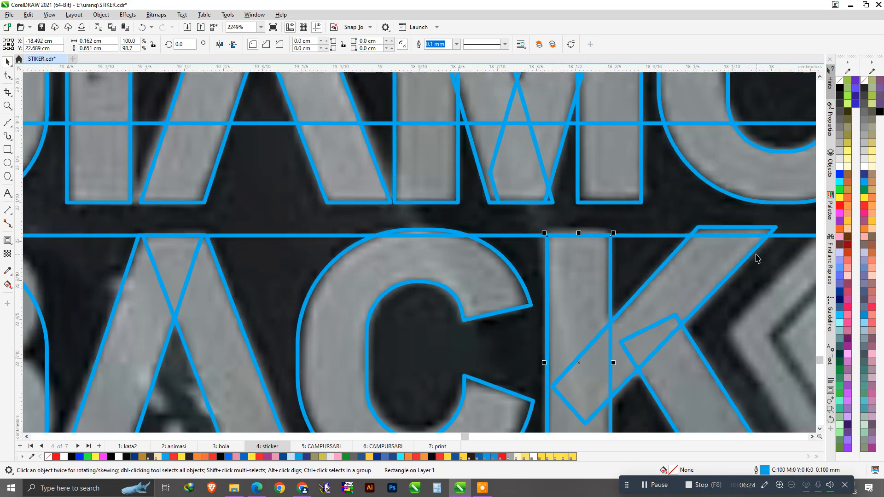
click(739, 260)
scroll(760, 237, up, 1)
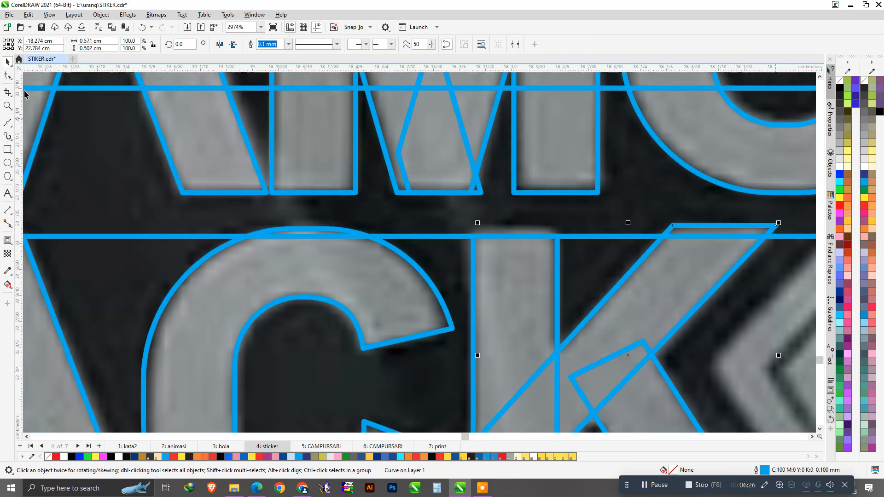
Drag the K diagonal's top nodes onto the upper guide line.
click(7, 75)
drag(633, 205, 773, 238)
scroll(790, 267, down, 2)
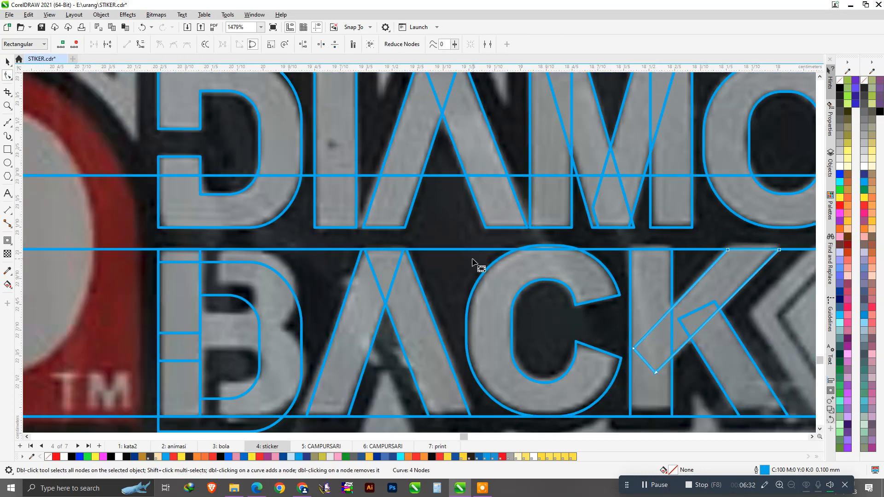
Settle the C slightly lower, undoing a trial 0.5 cm upward nudge.
key(space)
scroll(571, 266, up, 3)
click(573, 264)
scroll(519, 247, up, 4)
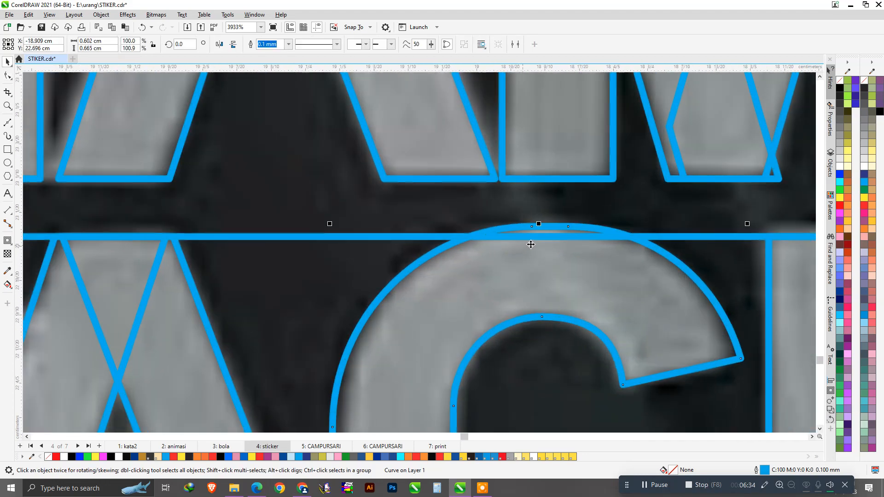
scroll(548, 244, down, 3)
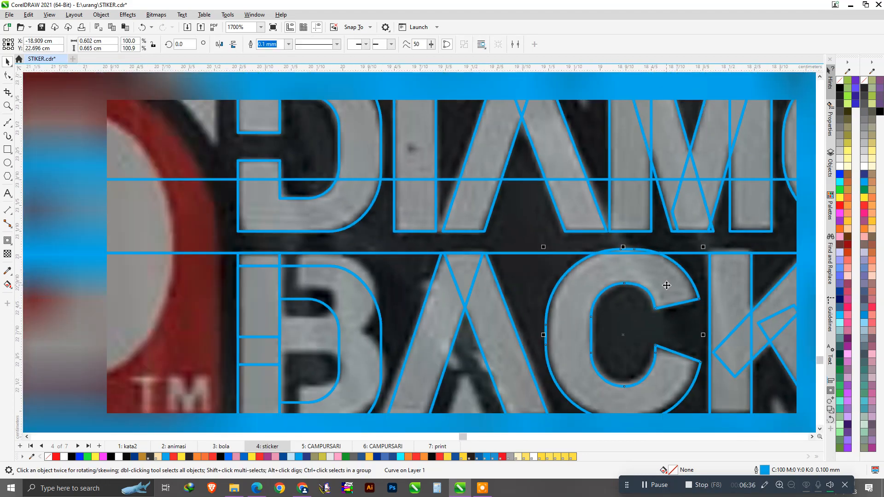
key(Up)
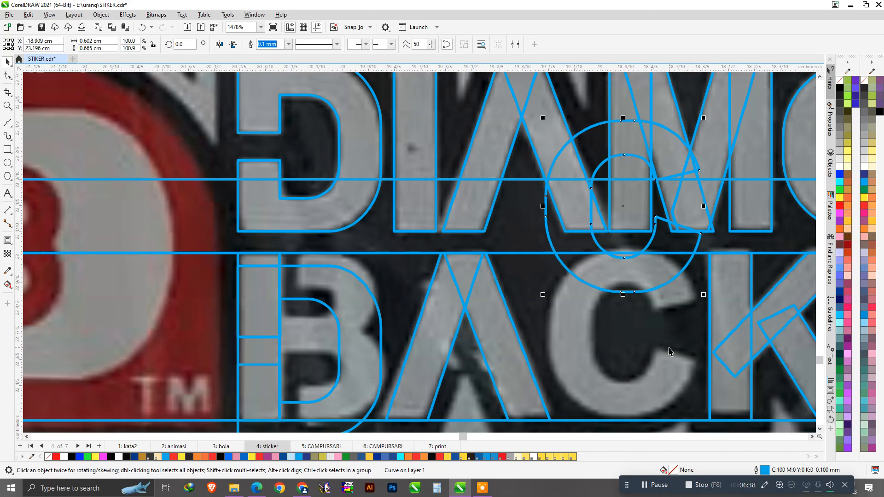
key(ctrl+z)
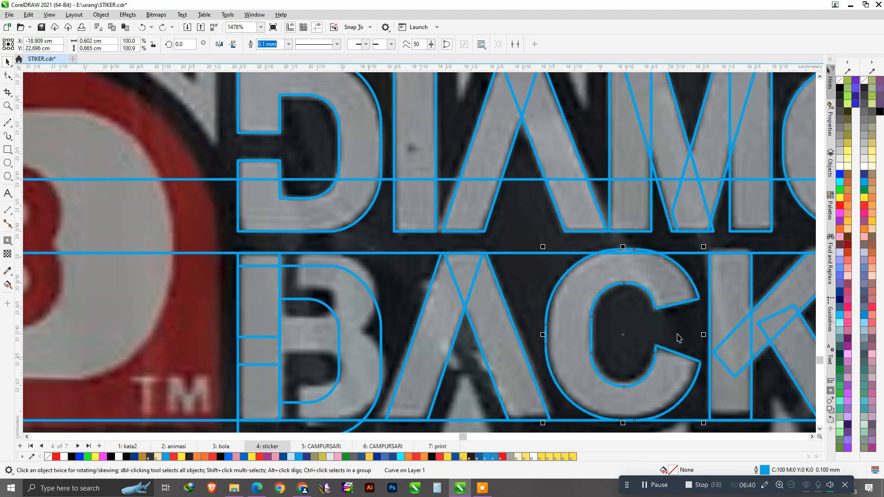
scroll(679, 339, up, 2)
drag(656, 265, 657, 268)
scroll(677, 286, down, 3)
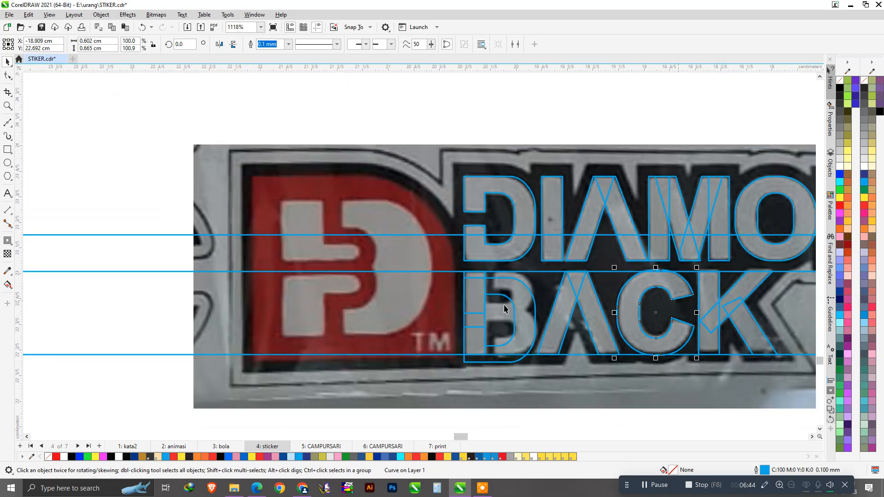
scroll(525, 308, up, 2)
Align the B's curved part to the top of its left-bar shapes.
click(478, 238)
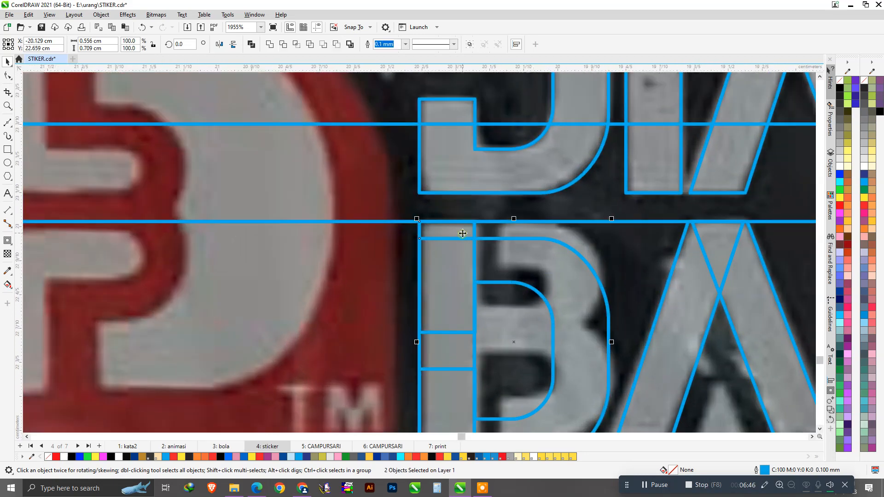
key(t)
scroll(651, 284, down, 1)
scroll(582, 342, up, 1)
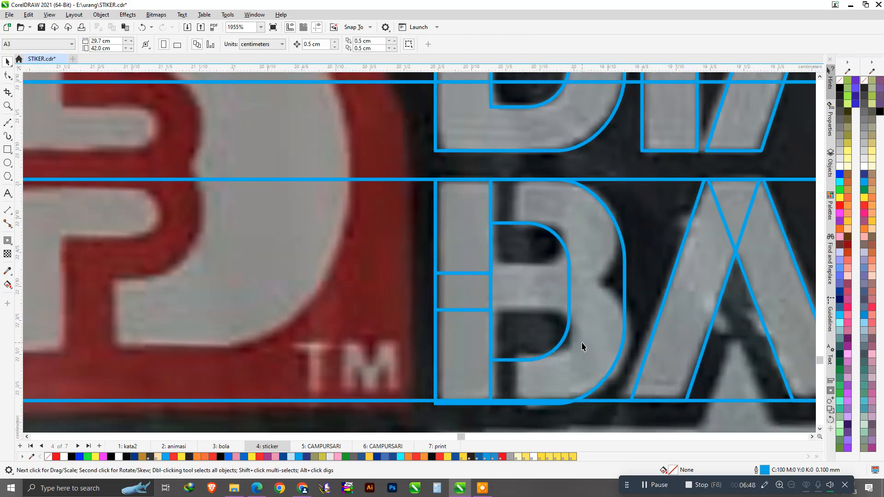
Squash the B's outer outline curve to about half height, then delete it.
click(543, 404)
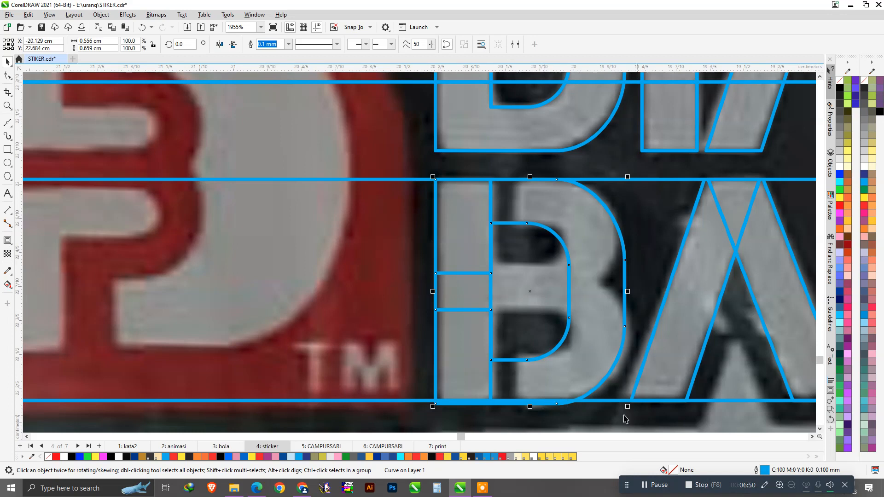
drag(535, 409, 537, 292)
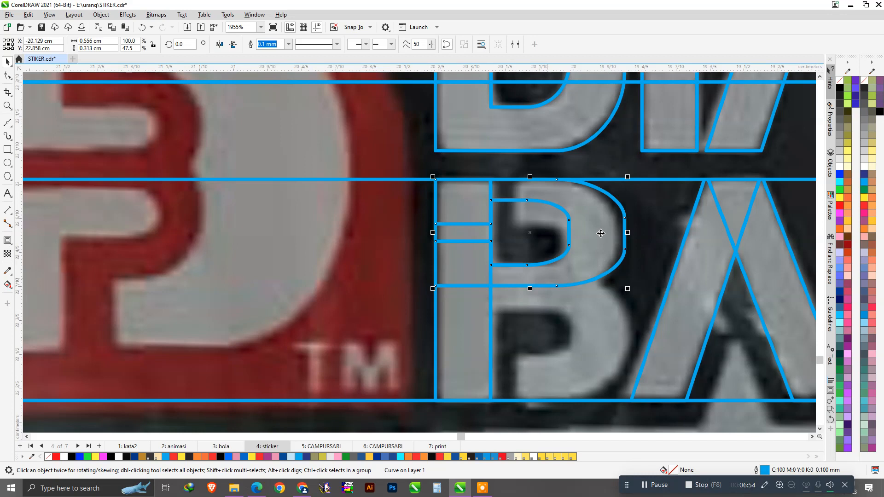
scroll(563, 207, up, 2)
key(Delete)
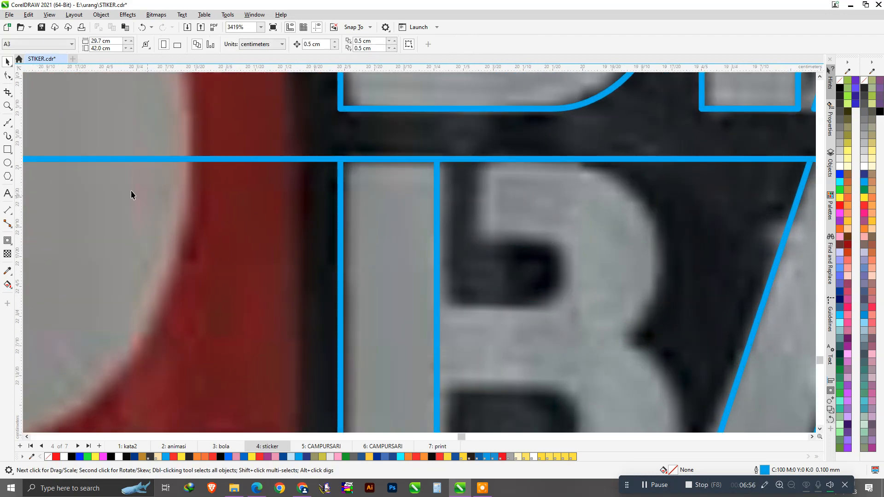
Draw a rounded rectangle over the B's upper bowl, shortened and shifted slightly left.
click(7, 150)
drag(370, 160, 664, 385)
click(7, 75)
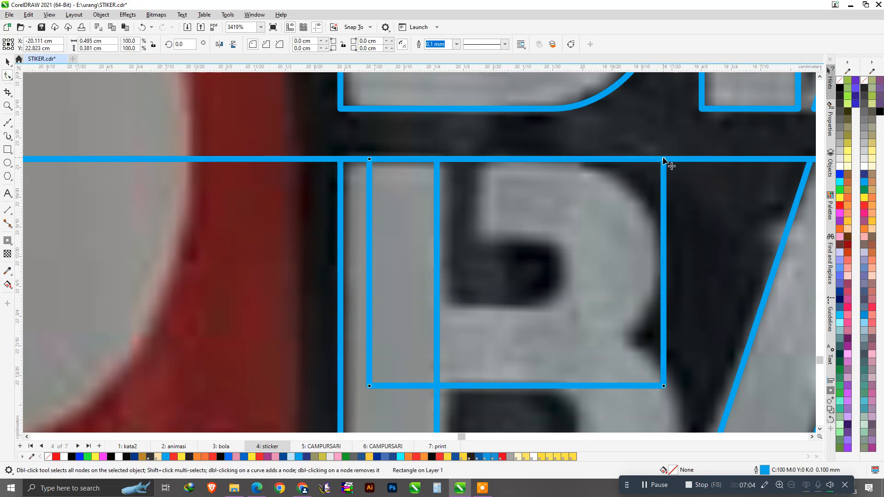
drag(676, 260, 673, 268)
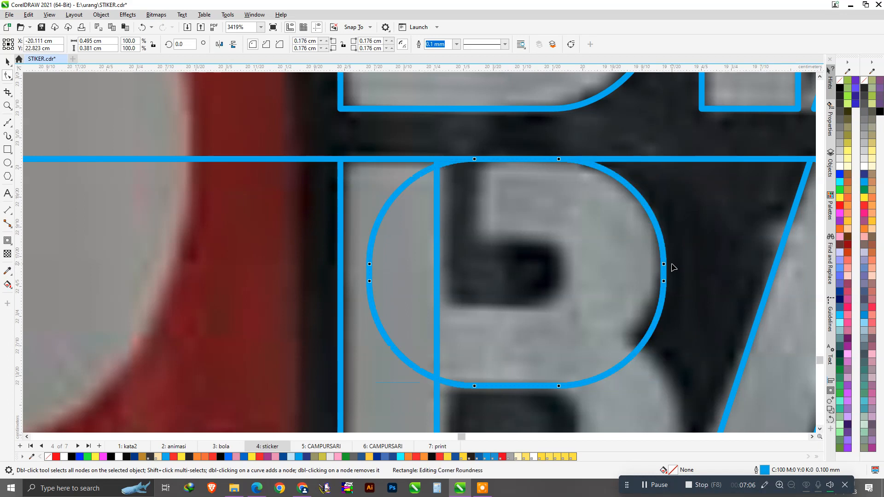
key(space)
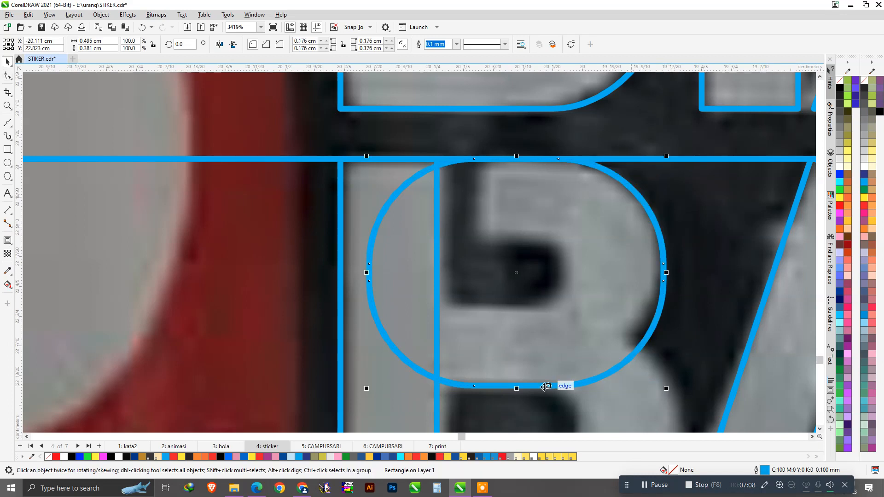
drag(517, 386, 516, 363)
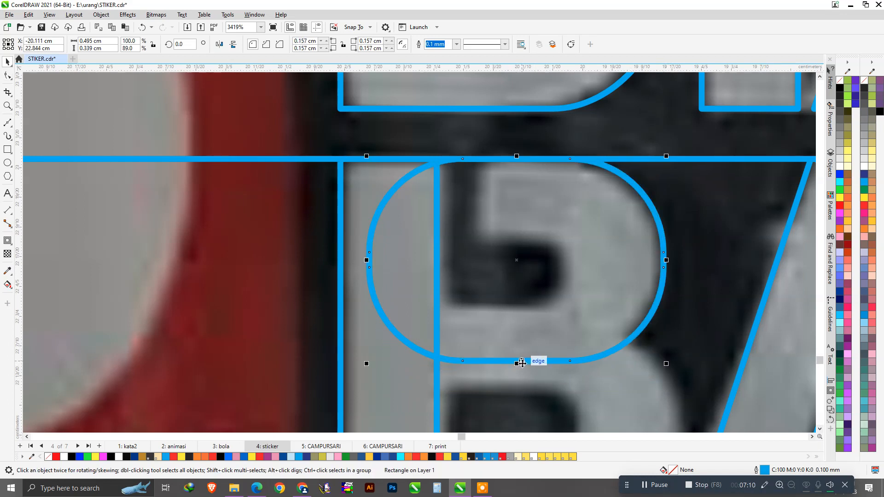
drag(613, 278, 606, 278)
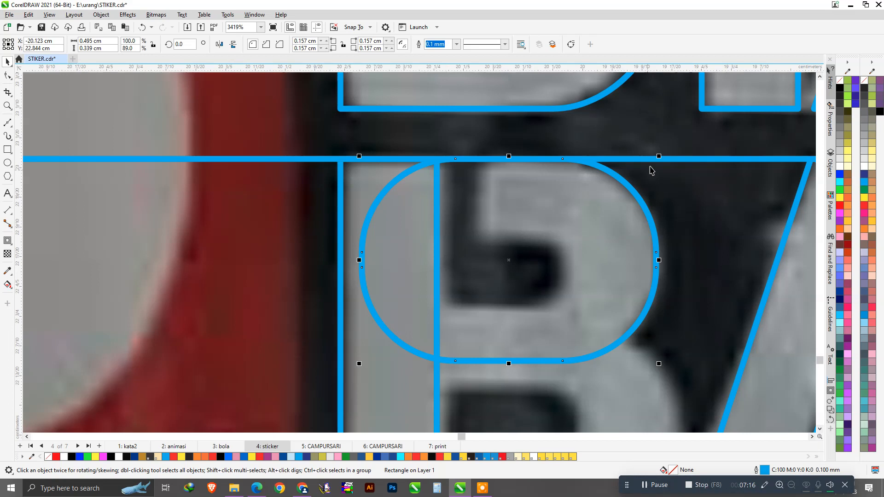
Make a smaller copy for the B's inner hole with less corner rounding.
drag(657, 156, 566, 220)
scroll(527, 273, up, 1)
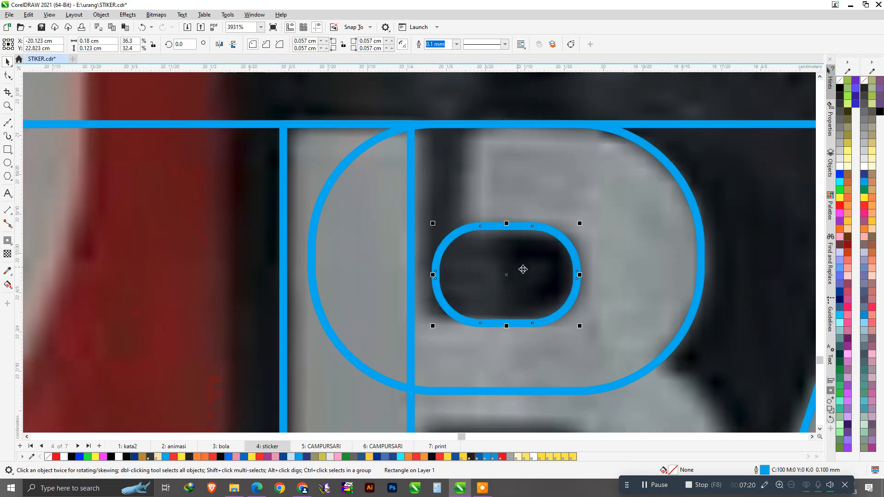
key(F10)
drag(533, 228, 545, 229)
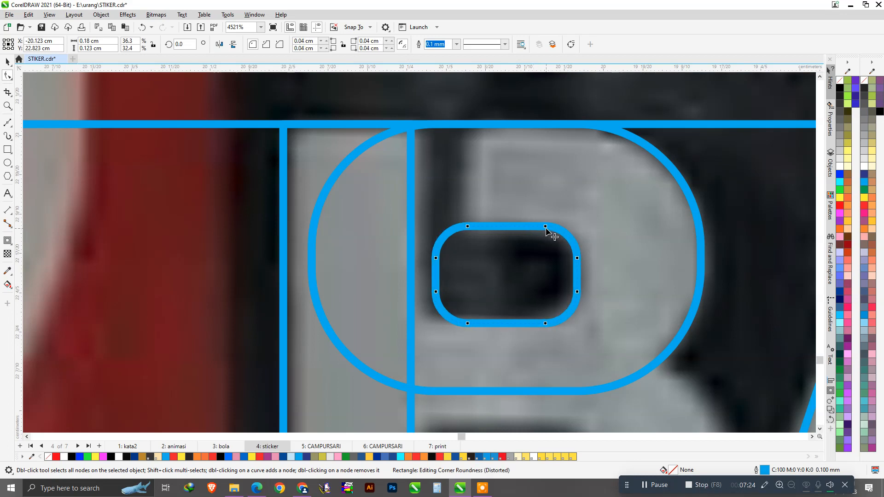
Widen the inner rectangle toward the left.
key(space)
drag(435, 279, 370, 283)
key(ctrl+z)
drag(433, 275, 364, 275)
scroll(502, 282, down, 1)
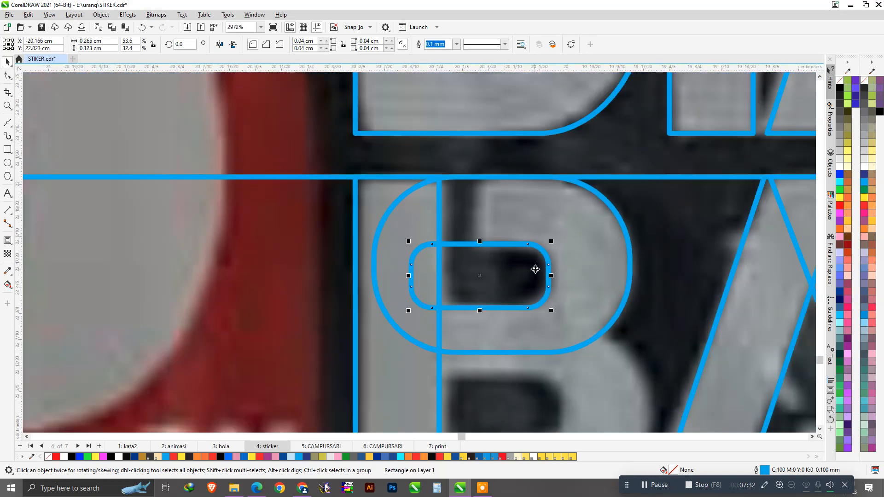
scroll(535, 269, up, 1)
Round the inner rectangle's corners a bit more, to 0.054 cm.
key(F10)
scroll(551, 270, up, 1)
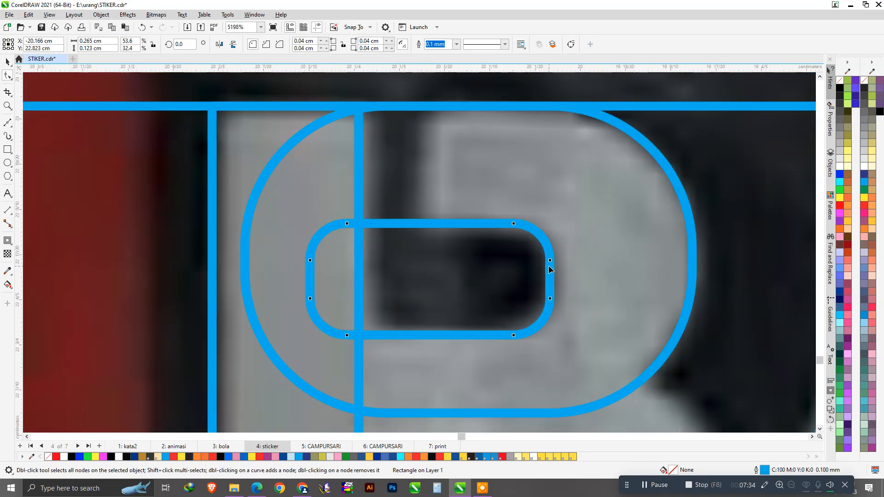
drag(551, 261, 551, 273)
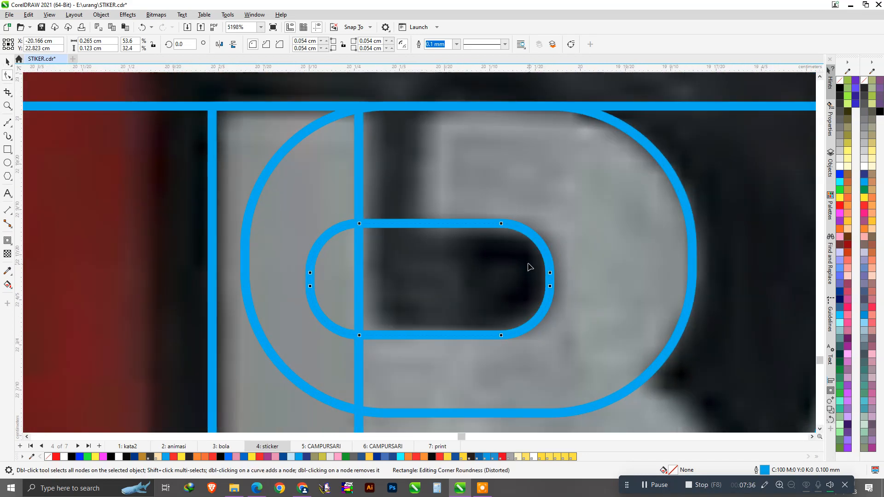
key(space)
scroll(501, 264, down, 1)
scroll(501, 264, down, 1)
shift+click(467, 213)
click(452, 255)
Extend the upper bowl's top-left corner out to the stem guide.
click(512, 197)
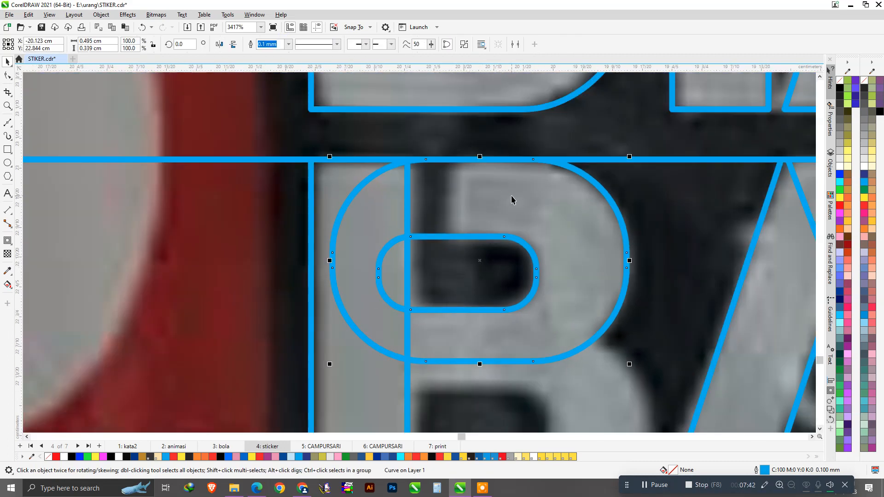
click(7, 77)
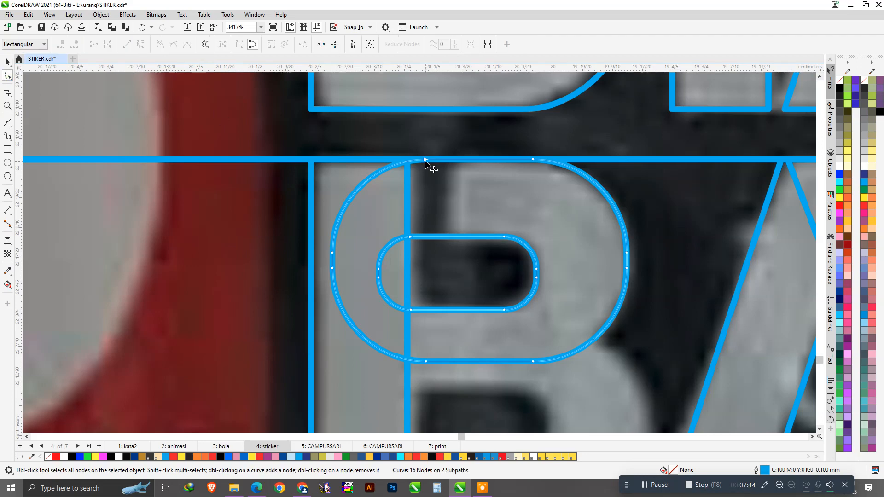
drag(426, 159, 398, 160)
scroll(442, 176, down, 1)
Copy the bowl downward, flip it vertically, and align it to the stem's bottom.
key(space)
scroll(447, 178, down, 1)
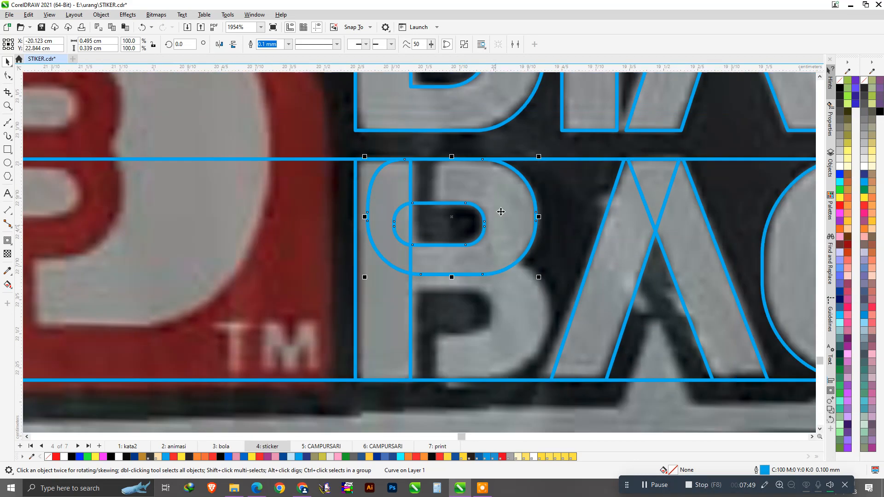
drag(501, 212, 493, 268)
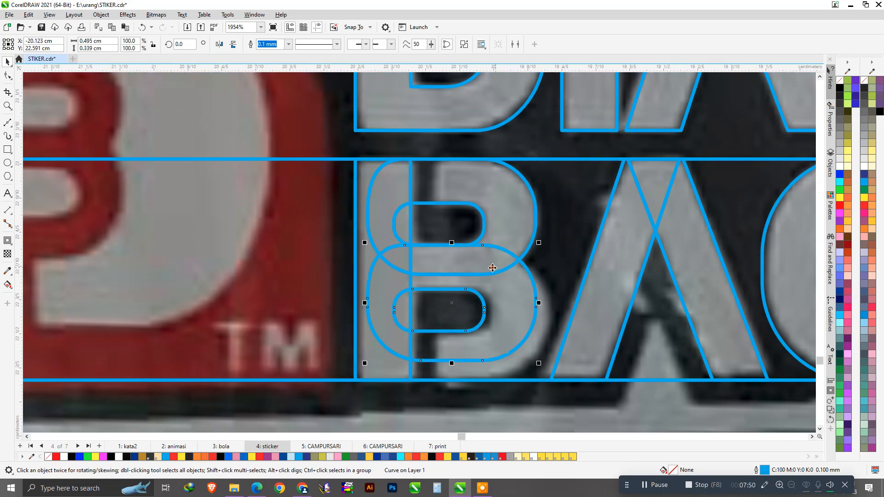
click(238, 48)
scroll(435, 360, up, 1)
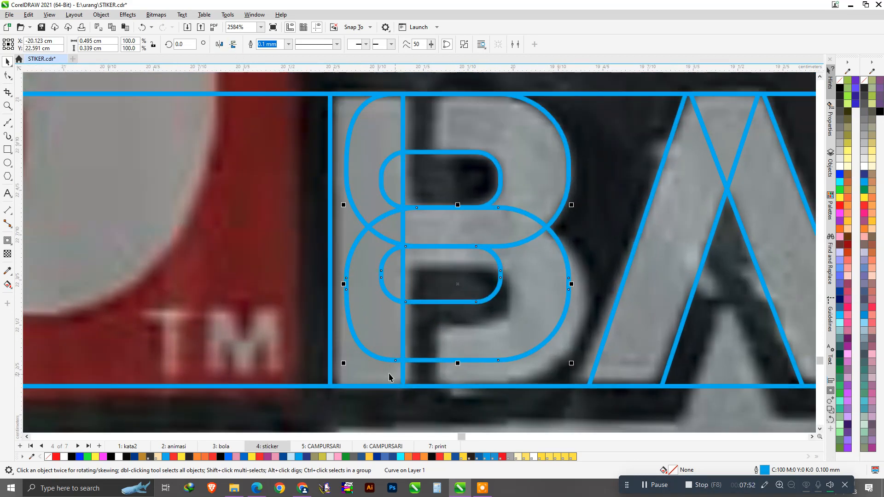
shift+click(403, 372)
key(b)
click(295, 321)
Shift the lower bowl right and snap it into place below the upper bowl.
drag(534, 309, 559, 299)
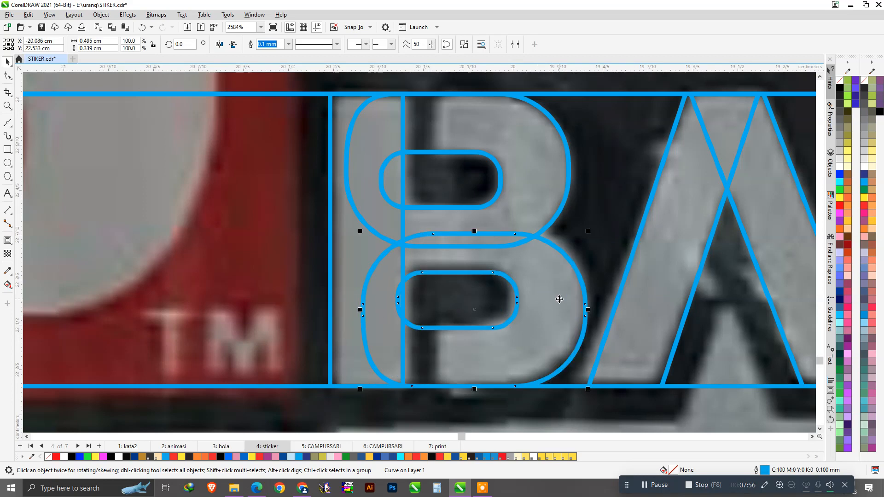
scroll(559, 299, down, 1)
scroll(512, 307, up, 1)
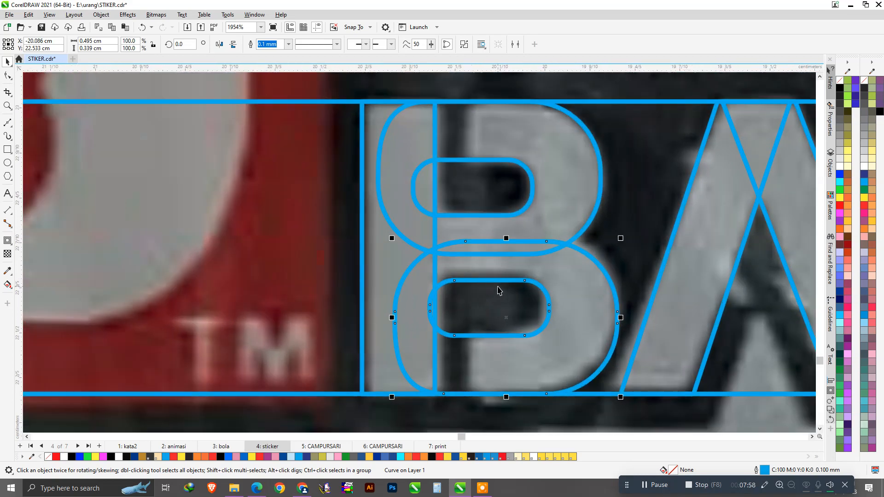
drag(507, 239, 506, 240)
scroll(546, 237, down, 1)
shift+click(543, 209)
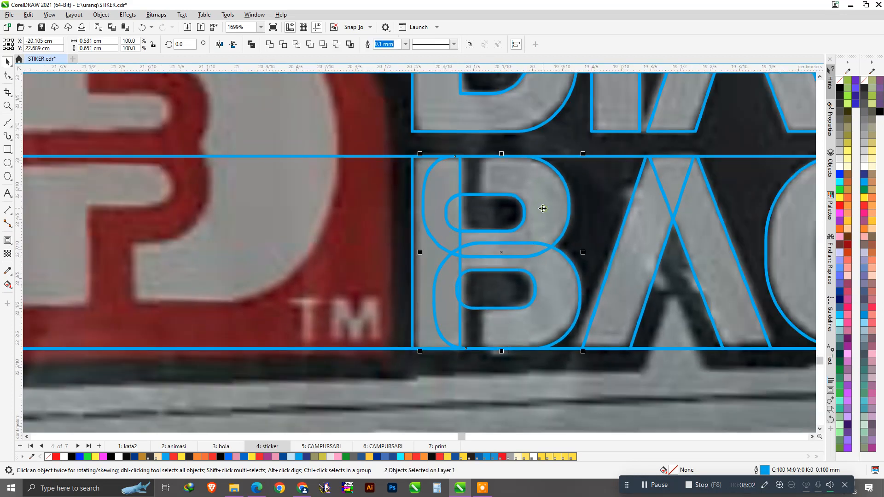
Weld the two bowls and trim the B's upper-left edge with a rectangle.
click(270, 49)
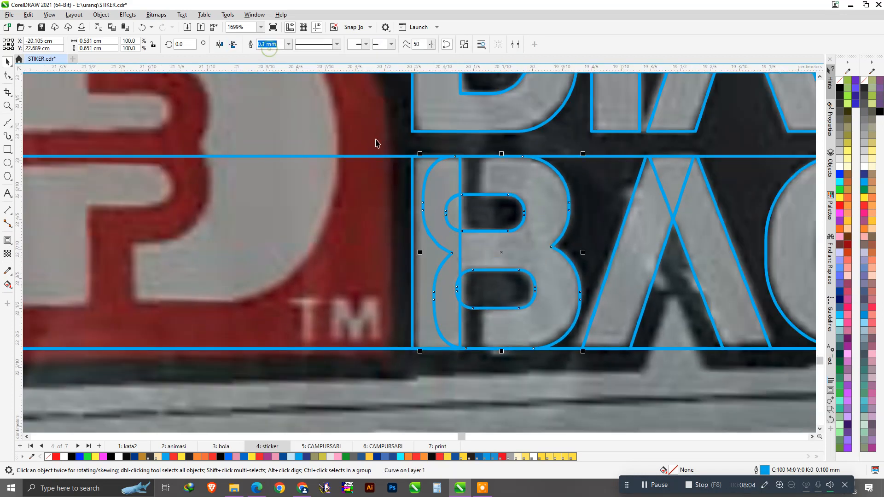
click(7, 150)
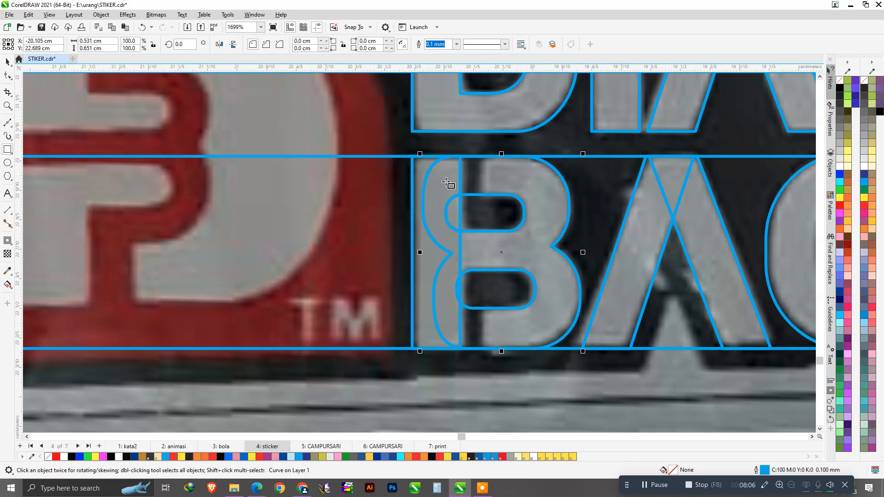
scroll(440, 182, up, 1)
drag(367, 129, 501, 227)
key(space)
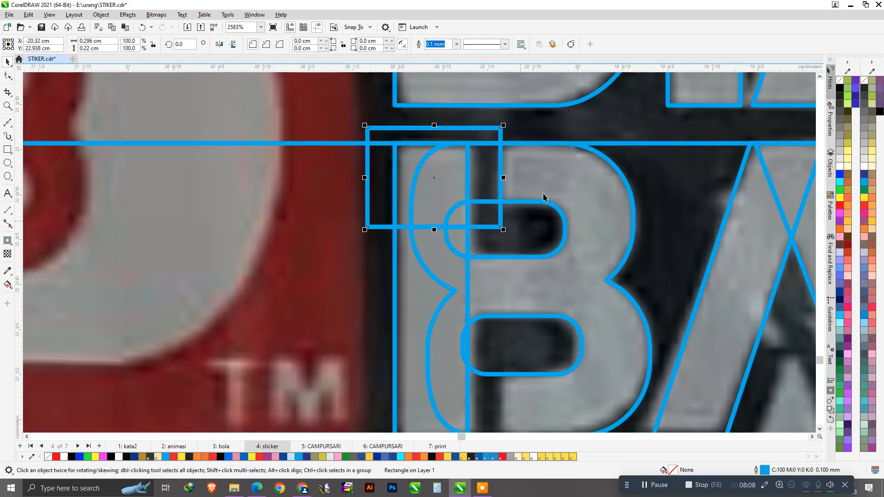
shift+click(545, 180)
click(284, 46)
Trim the B's lower-left edge with the same rectangle, then delete the rectangle.
scroll(468, 142, down, 1)
drag(466, 131, 466, 299)
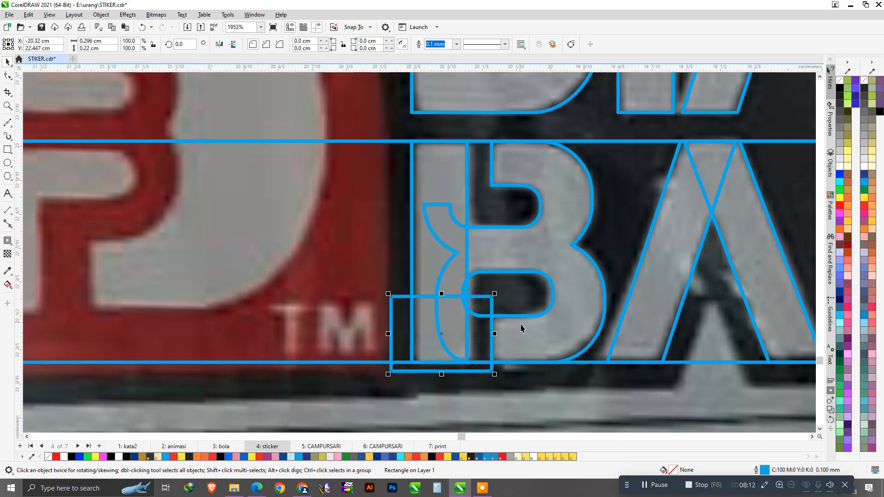
shift+click(518, 316)
click(282, 47)
click(430, 316)
key(Delete)
click(472, 257)
shift+click(438, 179)
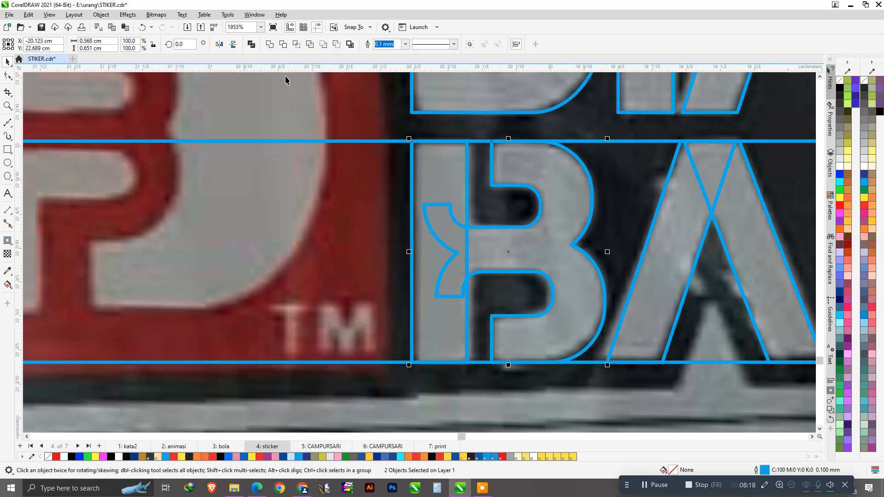
scroll(361, 229, down, 5)
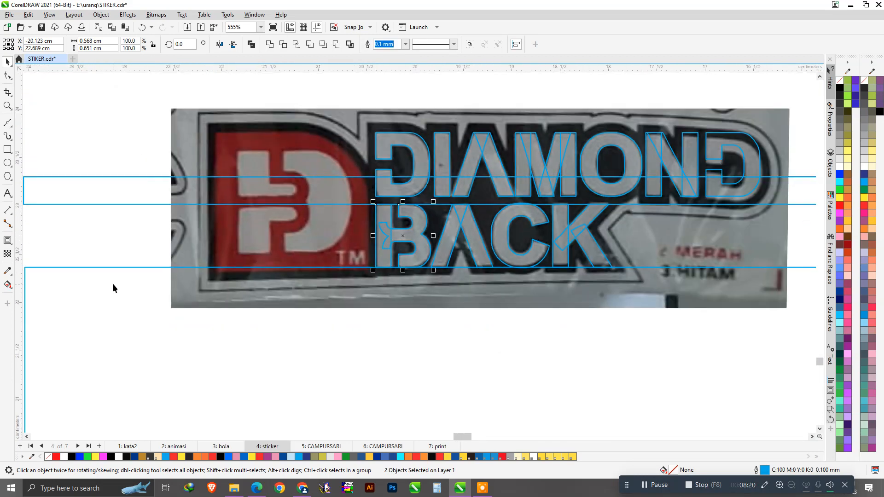
Delete the leftover large rectangle and the horizontal band rectangle.
click(113, 285)
key(Delete)
click(118, 193)
key(Delete)
scroll(371, 243, down, 1)
Group all the DIAMOND letter pieces.
drag(621, 337, 351, 203)
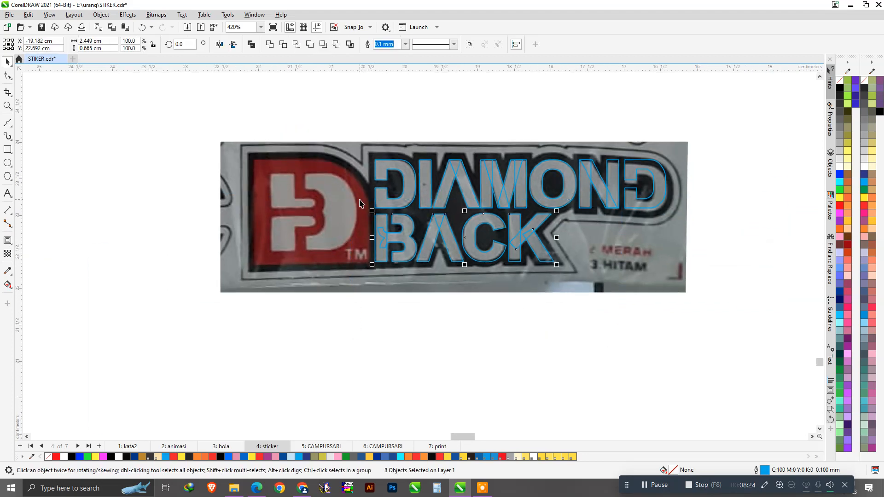
click(774, 205)
drag(748, 227, 334, 120)
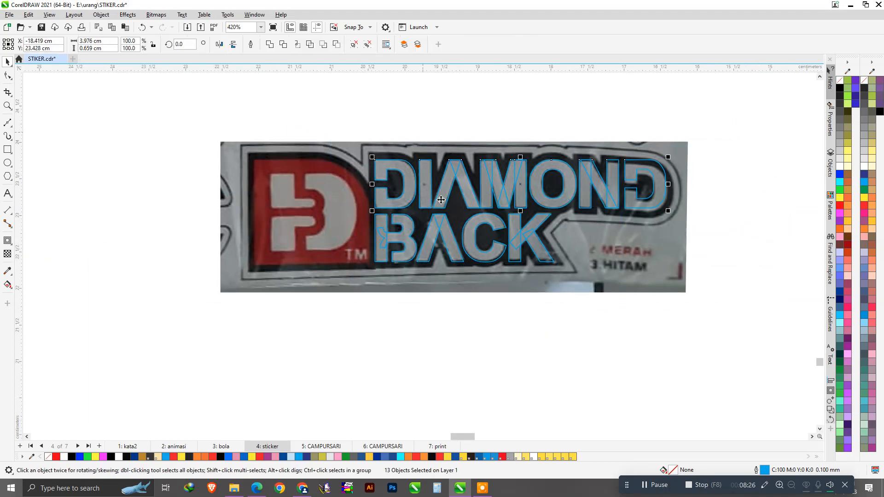
key(ctrl+g)
scroll(417, 220, up, 3)
Fill DIAMOND and BACK with white and remove their outlines.
shift+click(409, 224)
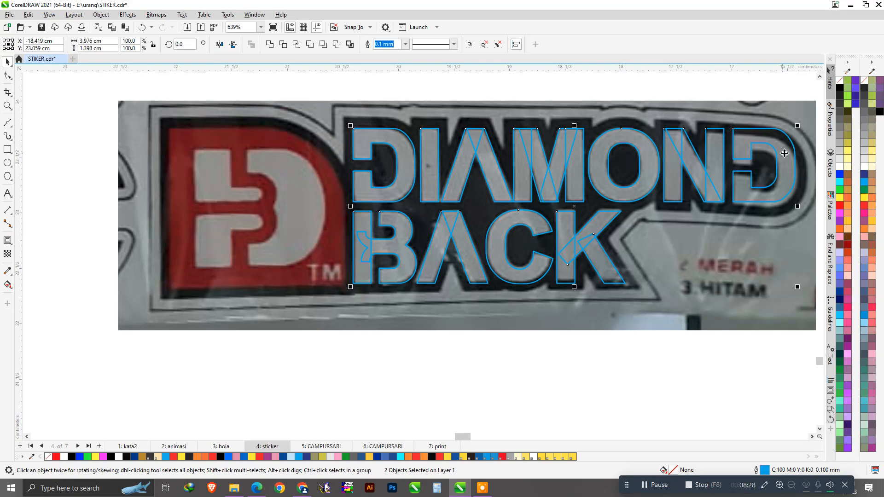
click(864, 167)
right_click(841, 83)
scroll(500, 348, down, 2)
click(499, 346)
scroll(525, 238, up, 3)
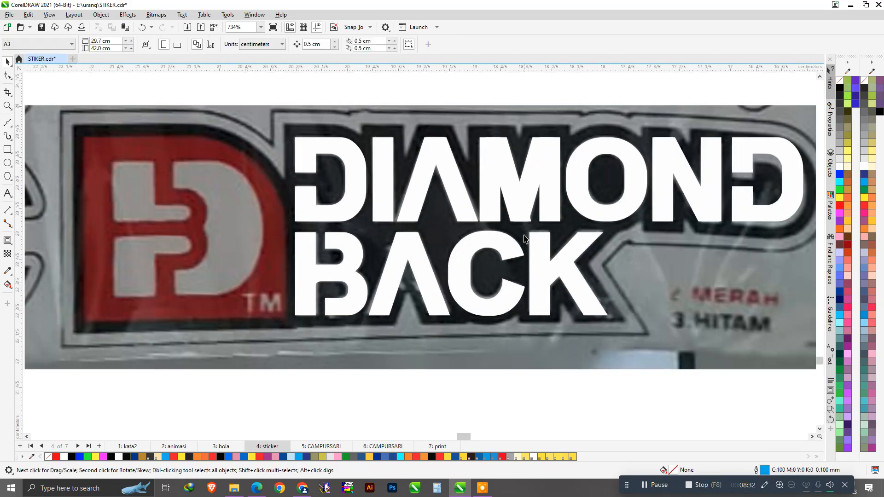
scroll(525, 238, up, 3)
scroll(521, 230, up, 2)
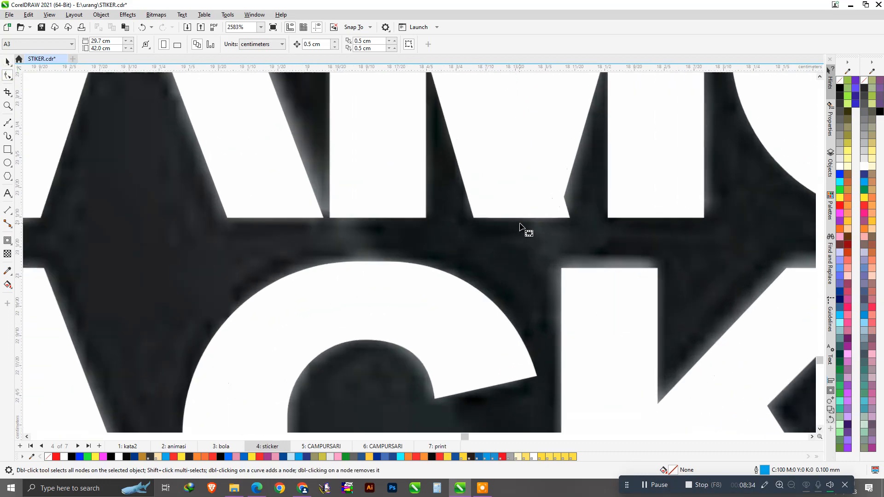
Convert the slanted piece between letters to curves and reshape its corner.
click(569, 209)
scroll(576, 225, up, 1)
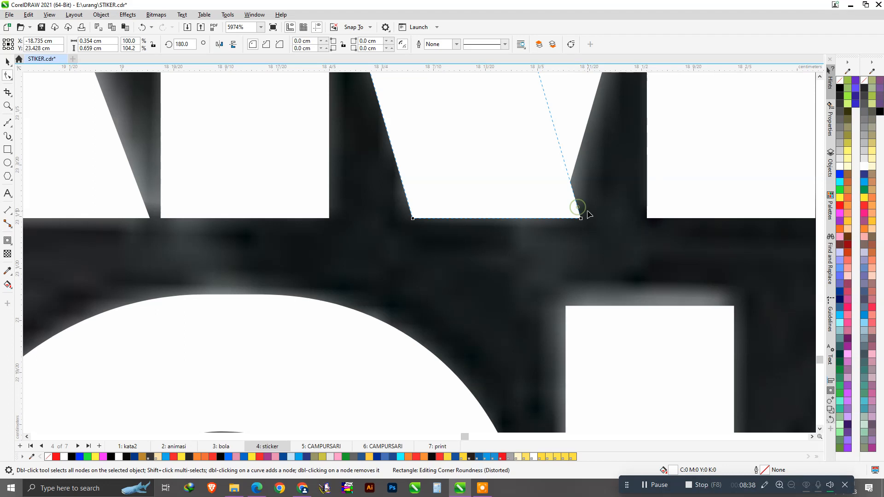
key(ctrl+q)
double_click(565, 161)
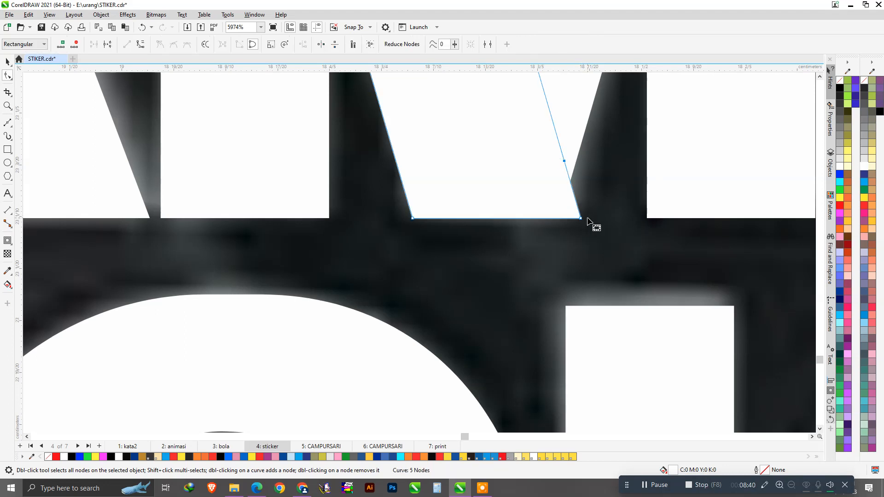
drag(581, 218, 548, 220)
key(space)
scroll(557, 223, down, 3)
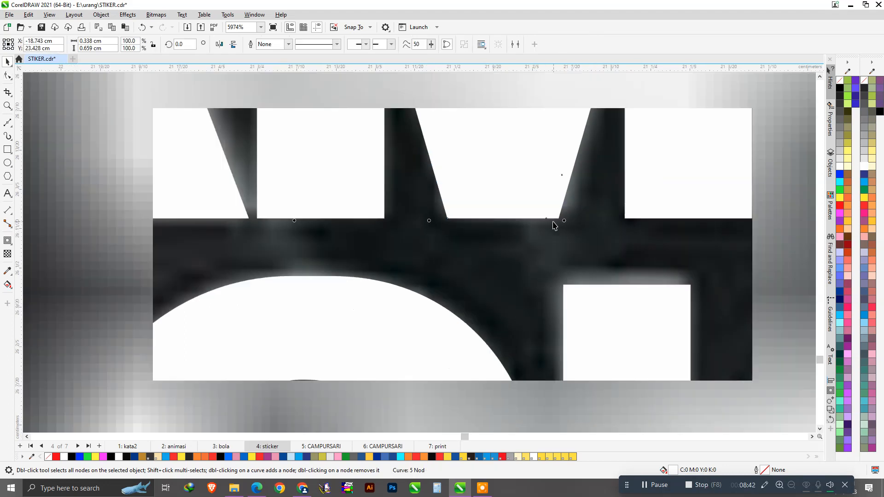
scroll(467, 241, down, 6)
click(698, 357)
scroll(344, 235, up, 1)
Group the DIAMOND and BACK words together.
click(360, 216)
shift+click(361, 244)
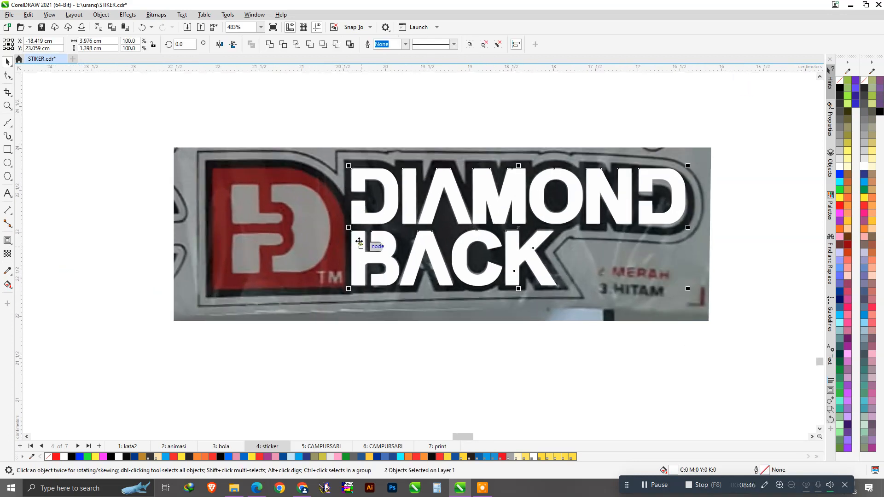
key(ctrl+g)
scroll(482, 242, down, 1)
scroll(360, 240, up, 1)
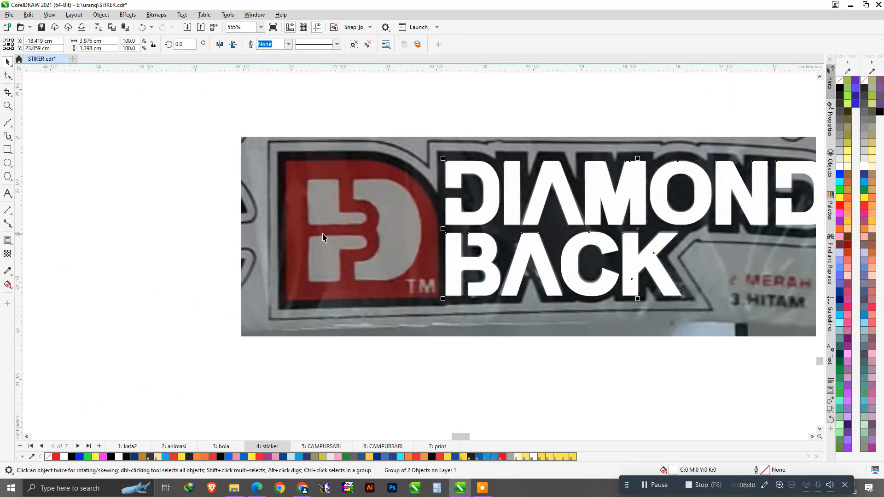
scroll(344, 242, up, 1)
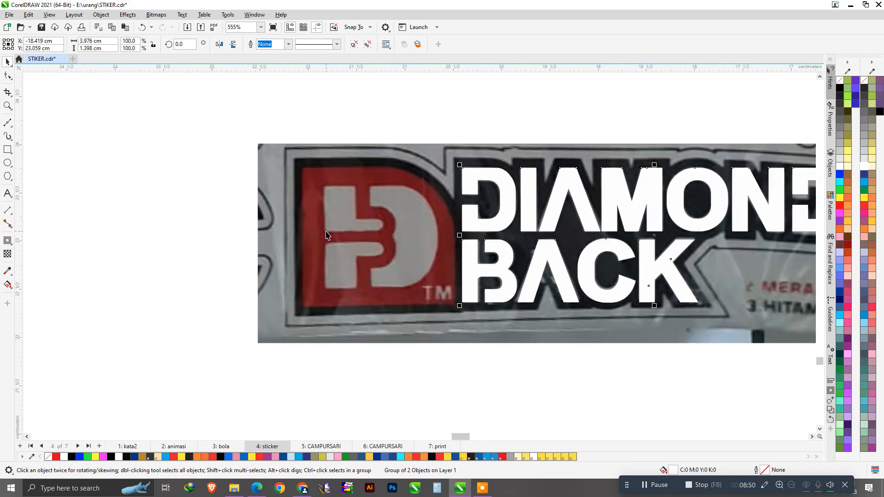
scroll(325, 235, down, 1)
scroll(320, 228, up, 3)
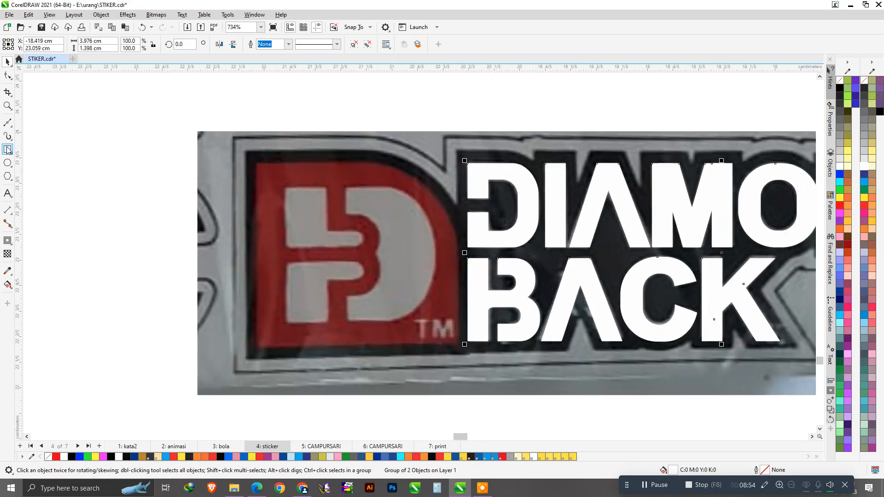
click(8, 149)
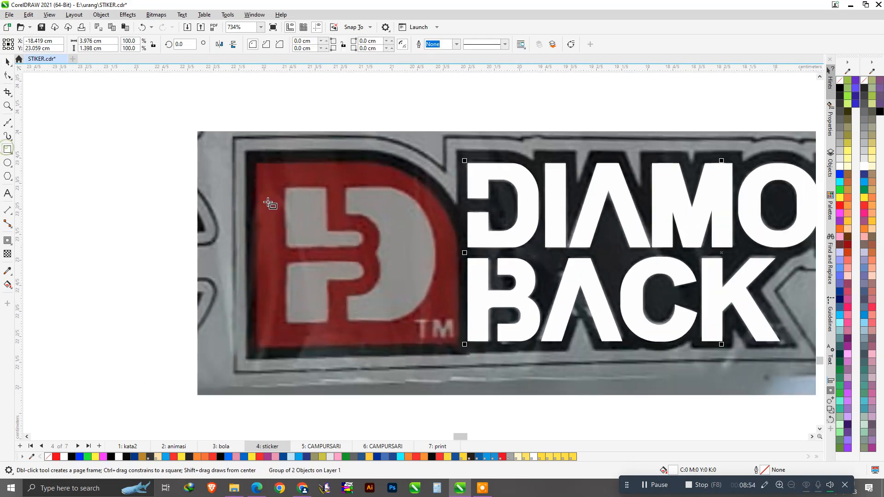
Draw a rectangle over the red D emblem and narrow it to fit.
scroll(422, 304, up, 1)
drag(469, 319, 185, 113)
key(space)
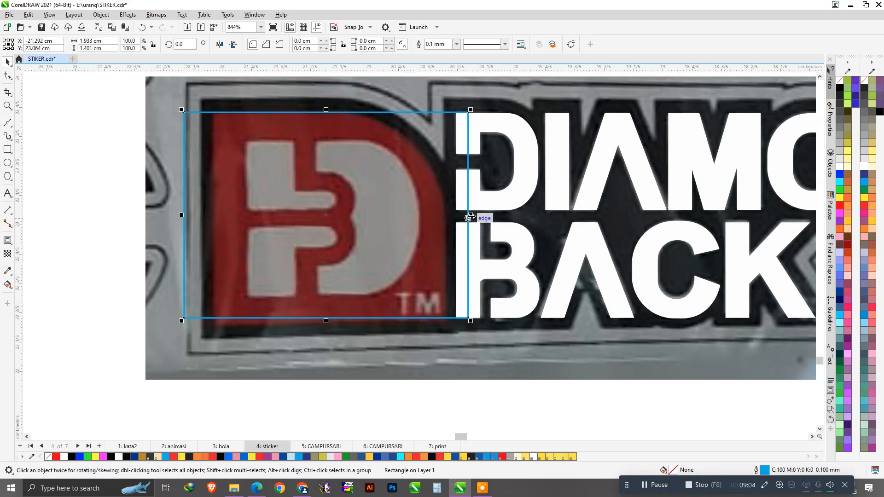
drag(183, 215, 211, 231)
scroll(313, 228, down, 1)
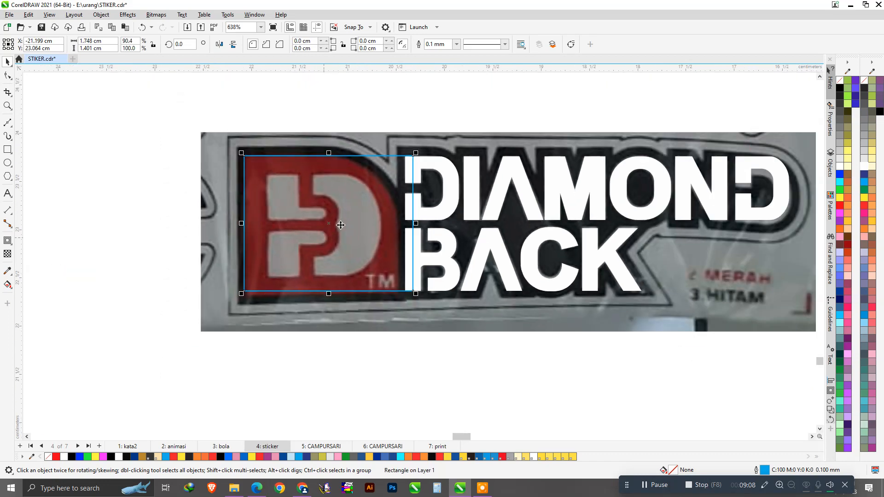
scroll(350, 174, up, 1)
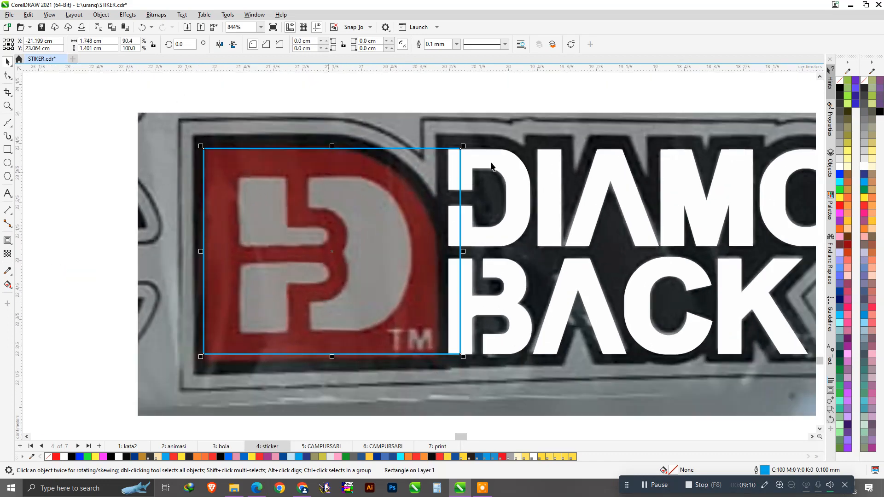
Fit the inner rectangle to the emblem's grey area and narrow the outer rectangle.
drag(466, 143, 441, 175)
scroll(336, 334, up, 1)
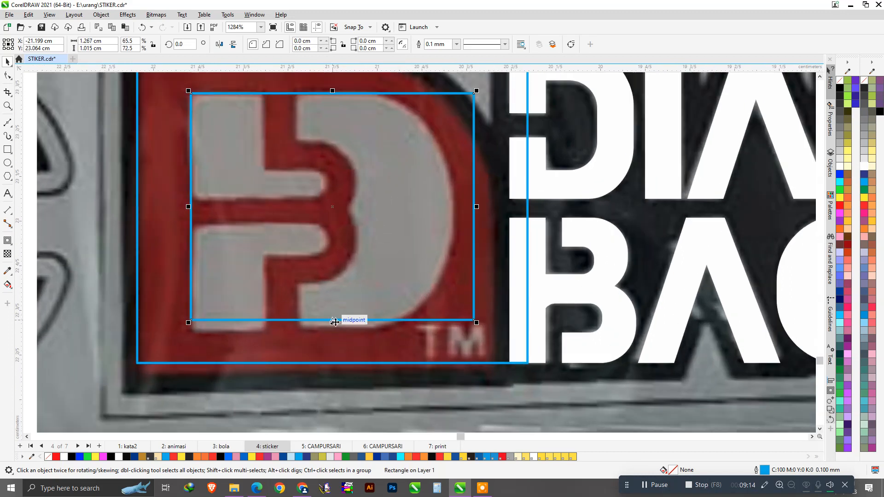
drag(335, 323, 334, 332)
click(491, 187)
scroll(432, 252, down, 1)
scroll(430, 116, up, 1)
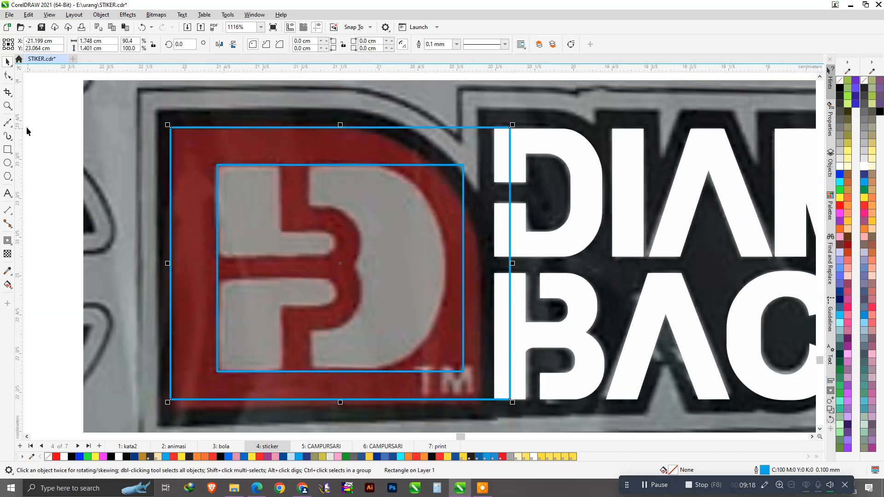
drag(514, 266, 485, 280)
Round the outer rectangle's top-right corner to 0.7 cm, forming a D curve.
click(8, 76)
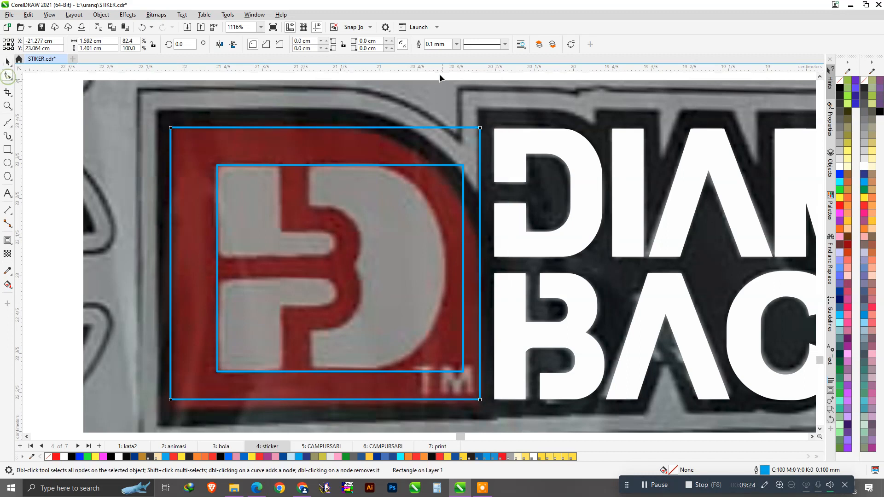
click(393, 41)
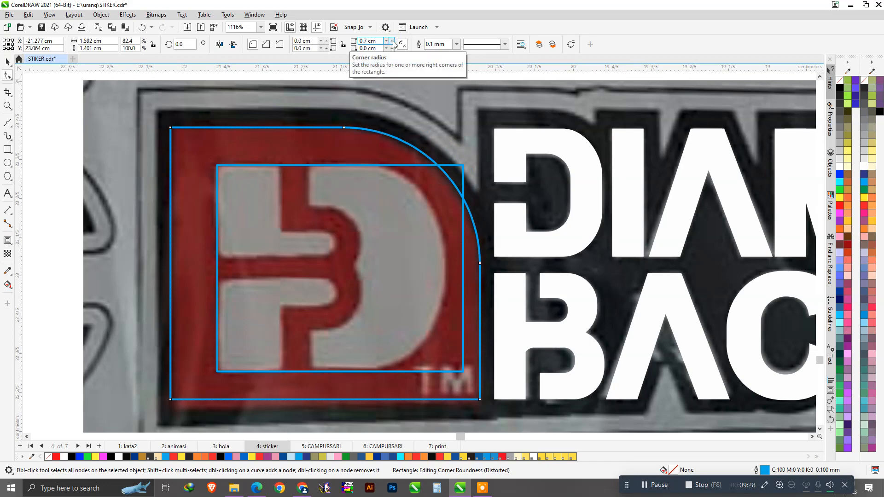
key(space)
Narrow the inner rectangle from its right side.
scroll(438, 225, down, 2)
click(188, 194)
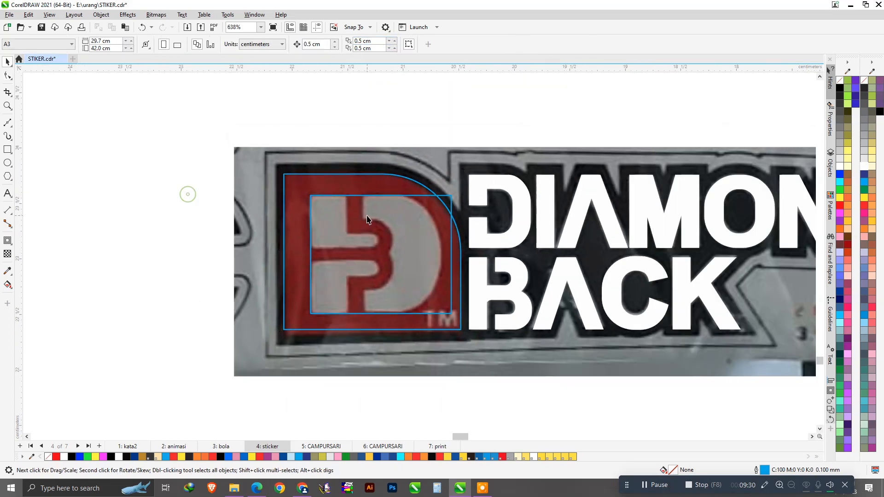
scroll(367, 215, up, 2)
click(515, 292)
drag(517, 292, 501, 291)
Round only the inner rectangle's right corners to 0.5 cm.
key(F10)
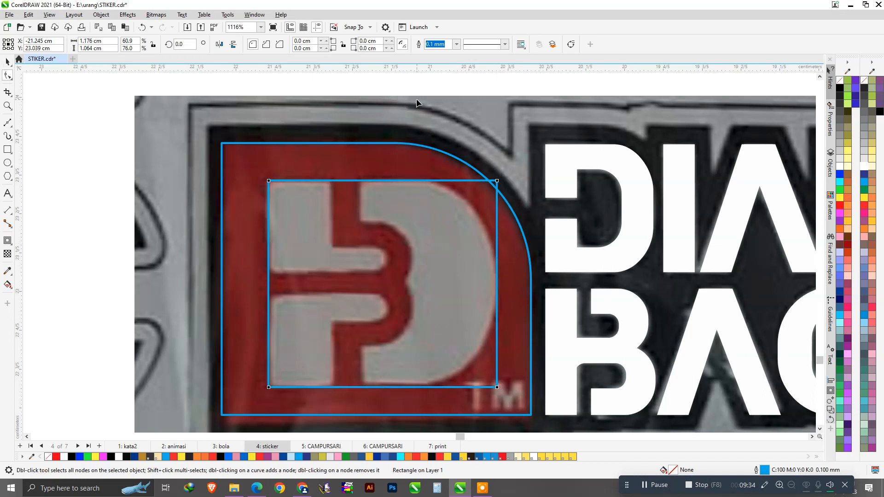
click(392, 41)
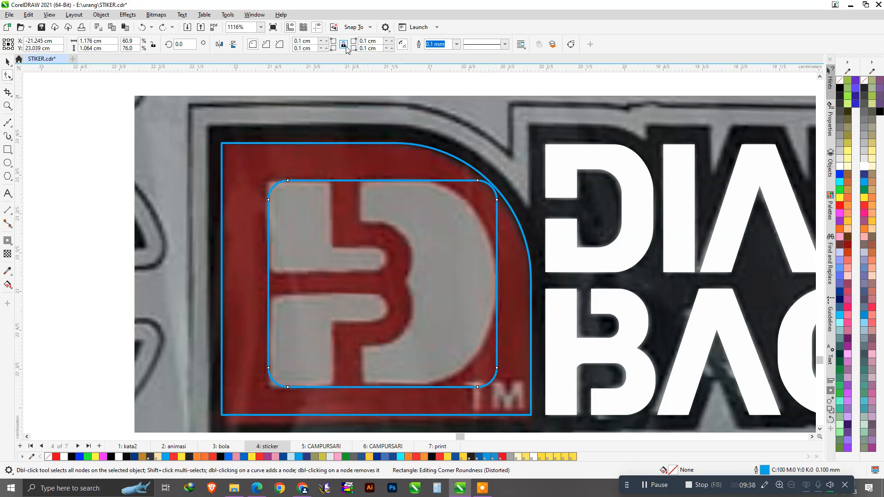
key(ctrl+z)
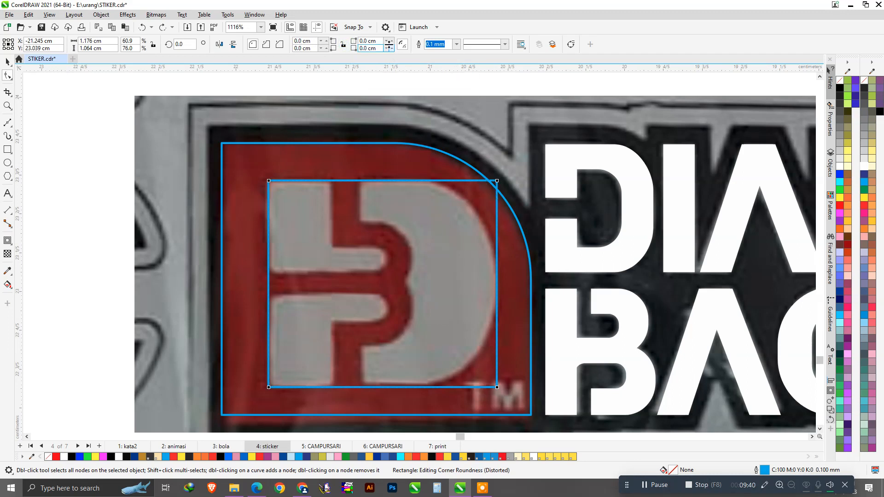
click(391, 41)
click(391, 41)
click(390, 42)
click(391, 41)
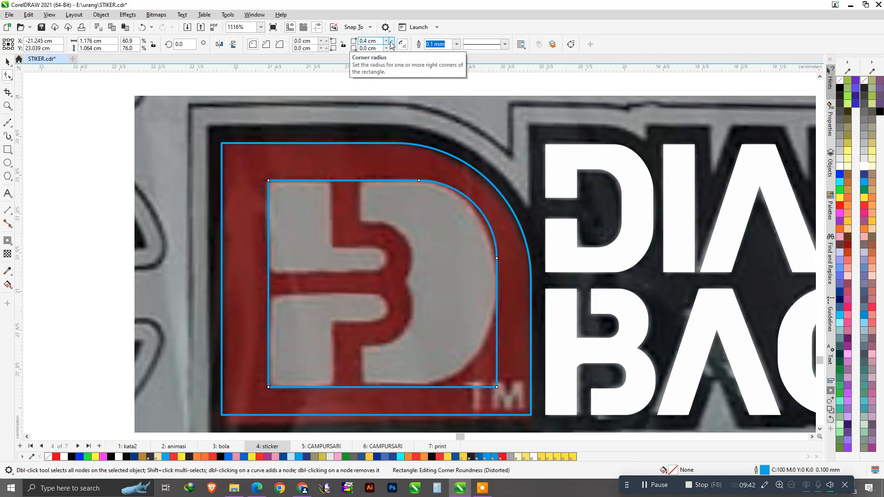
click(392, 47)
click(392, 47)
click(392, 47)
click(392, 40)
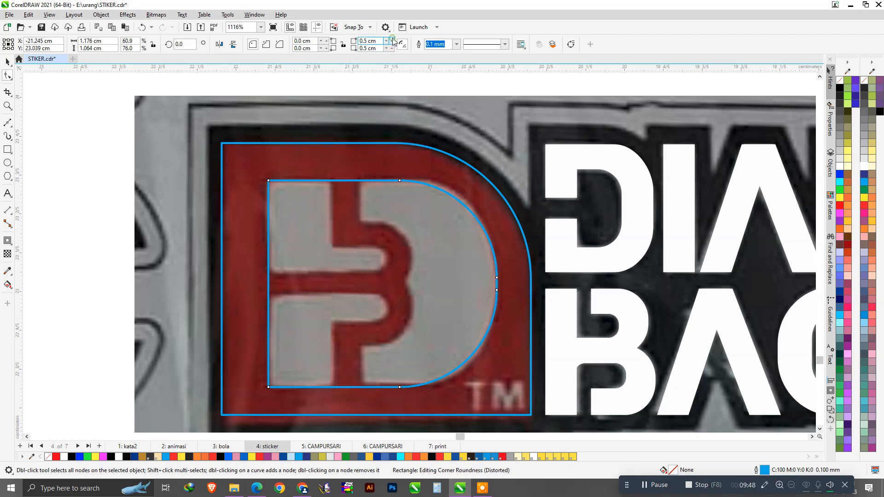
scroll(423, 233, down, 2)
key(space)
Deselect the inner rectangle and select the white BA letters group.
scroll(386, 252, up, 1)
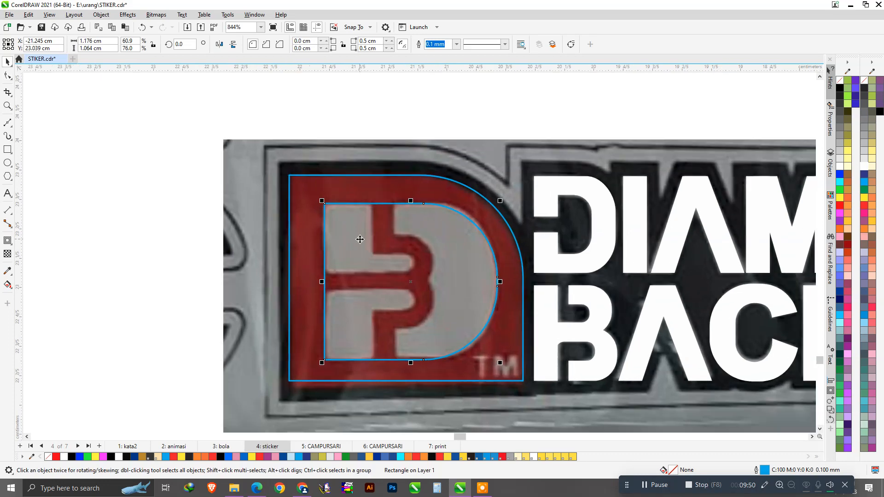
click(102, 268)
scroll(367, 296, down, 1)
scroll(426, 282, up, 2)
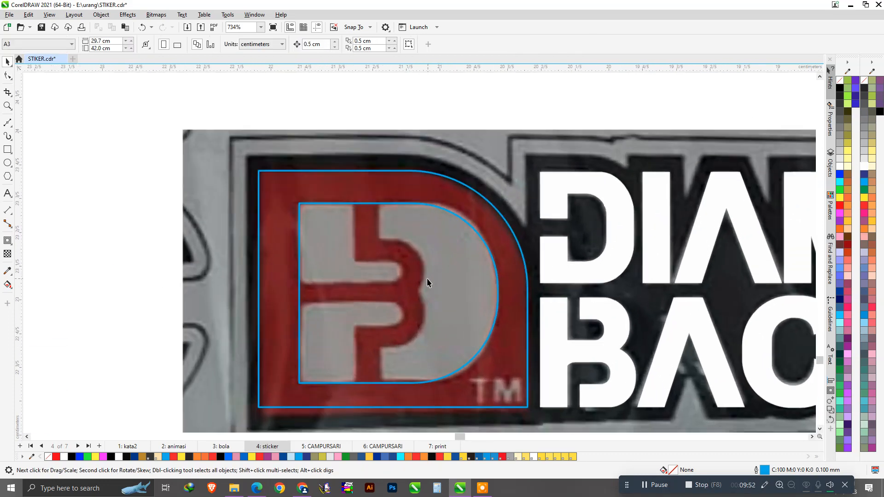
click(614, 361)
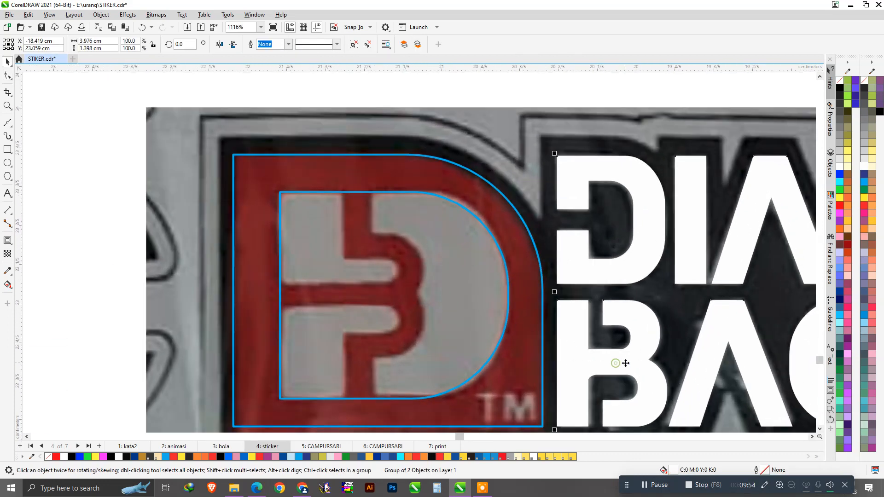
scroll(624, 368, up, 3)
scroll(633, 349, down, 3)
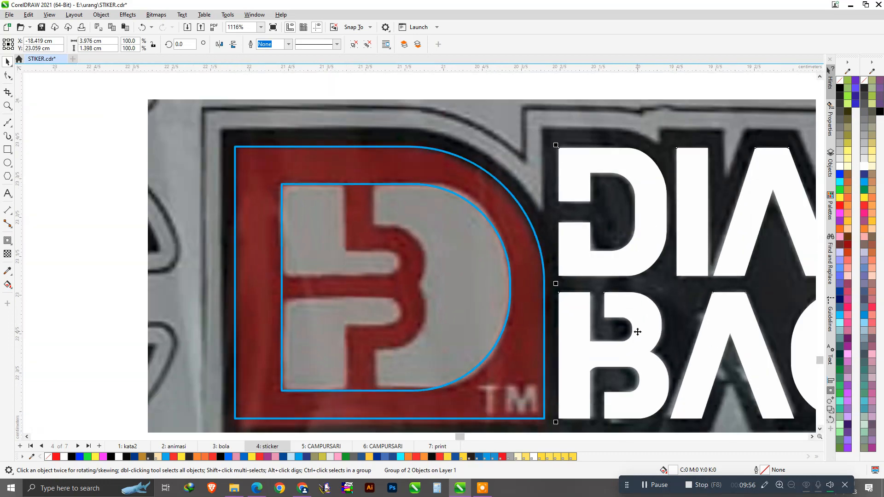
Ungroup the BA letters and then their eight letter pieces.
right_click(637, 331)
click(666, 81)
click(105, 207)
click(627, 355)
right_click(635, 344)
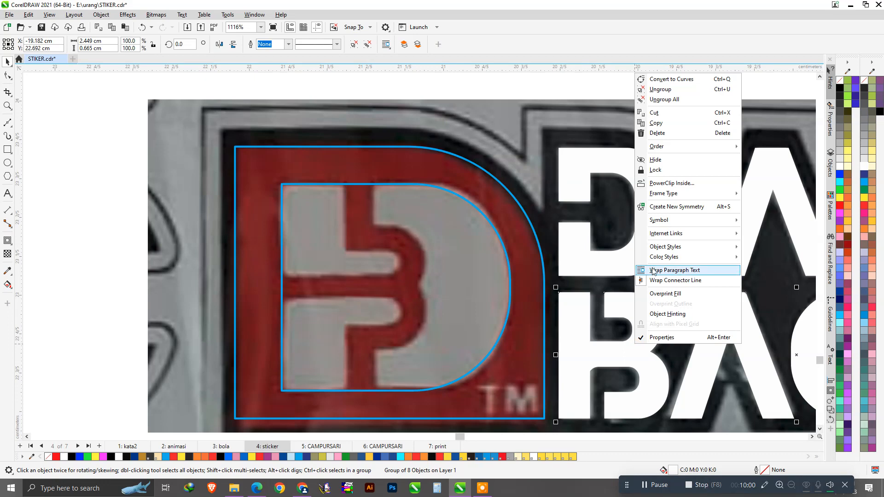
click(646, 91)
scroll(484, 277, down, 3)
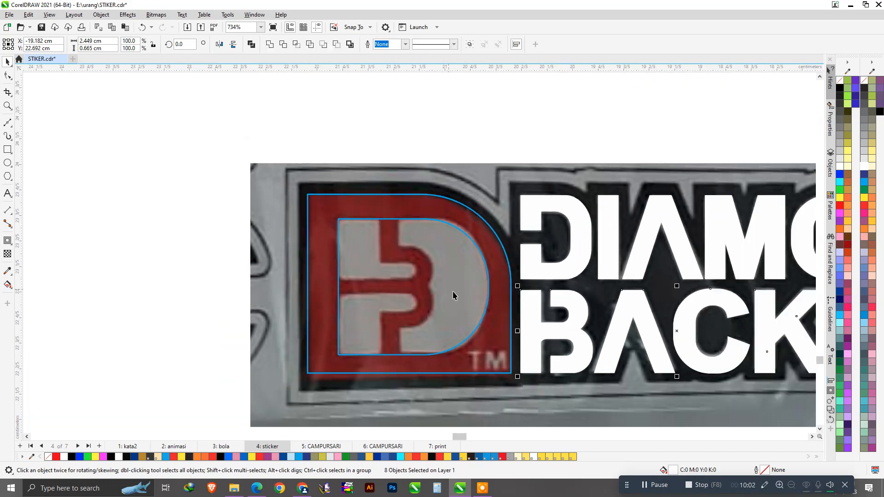
click(495, 406)
scroll(507, 341, up, 3)
Edit the white B's nodes, pulling one node leftward.
click(536, 317)
scroll(536, 316, up, 2)
click(8, 75)
scroll(533, 308, up, 2)
drag(503, 333, 475, 332)
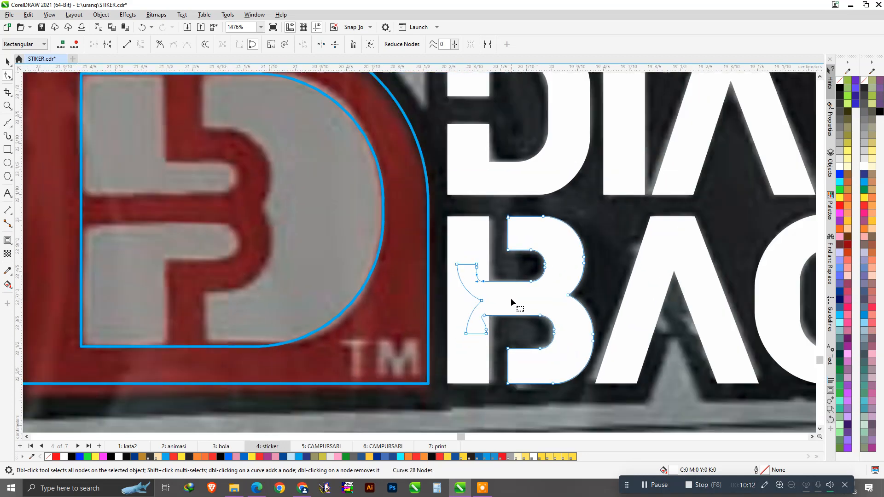
scroll(510, 297, down, 2)
key(space)
scroll(526, 302, down, 1)
Move the B curve onto the red emblem's centre and enlarge it to 103.8%.
drag(548, 318, 325, 254)
scroll(263, 246, up, 1)
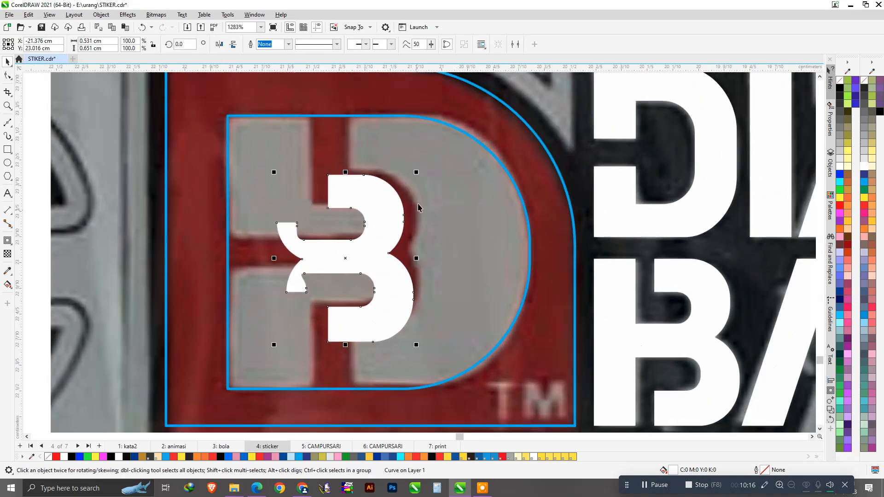
drag(416, 172, 427, 180)
mouse_move(400, 286)
mouse_down()
mouse_move(348, 264)
mouse_move(345, 253)
mouse_move(396, 273)
mouse_move(391, 263)
mouse_move(391, 273)
mouse_up()
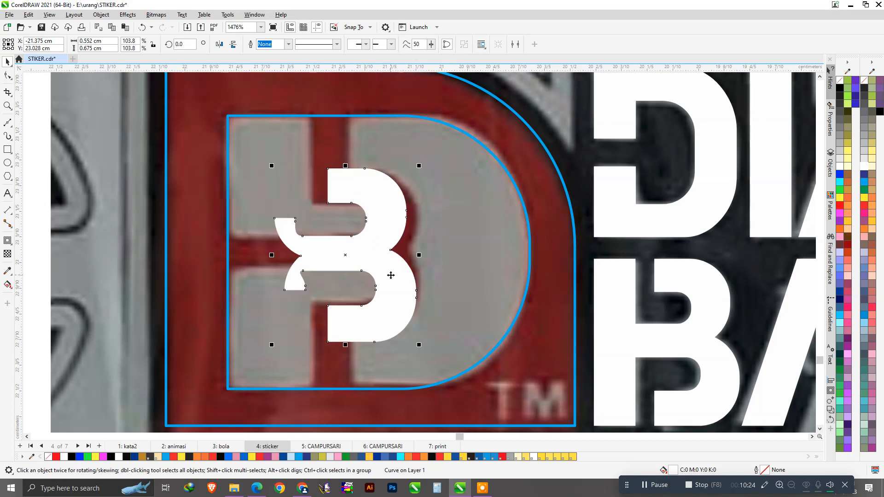
Give the B a hairline outline with no fill, then fit it over the red B.
click(290, 49)
click(284, 58)
click(863, 82)
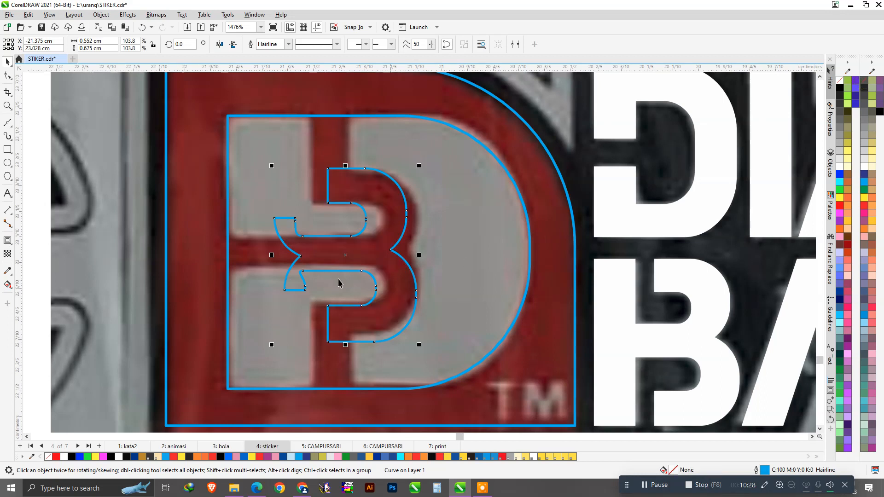
scroll(347, 275, up, 1)
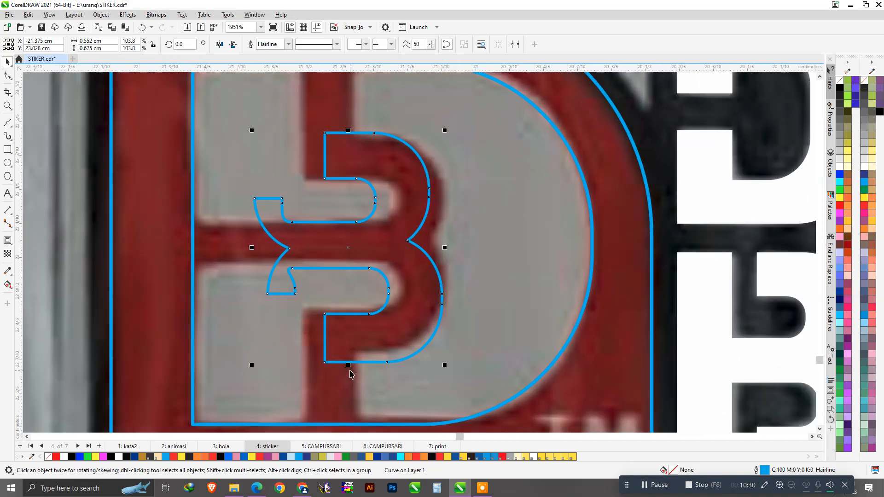
drag(349, 366, 349, 361)
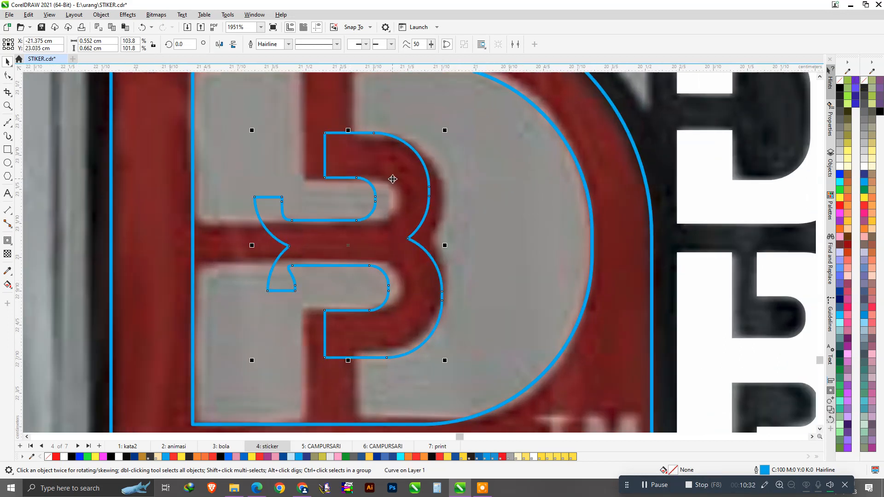
drag(412, 191, 431, 176)
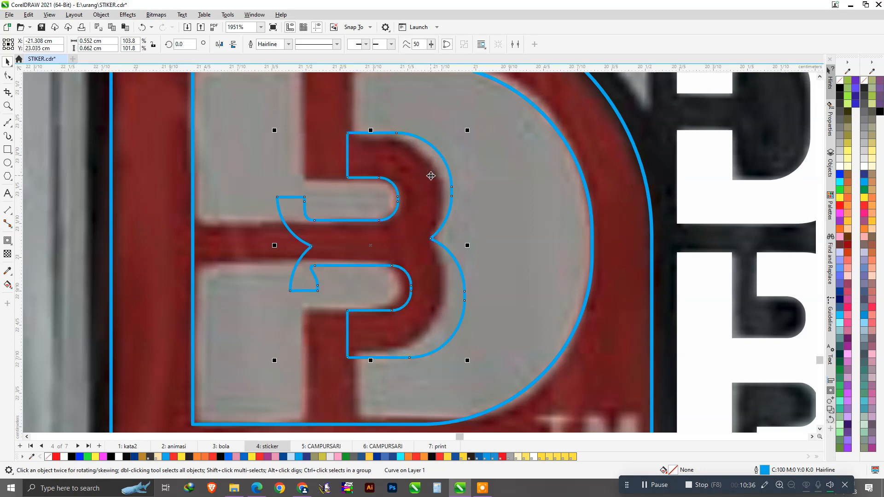
click(419, 185)
scroll(347, 220, down, 2)
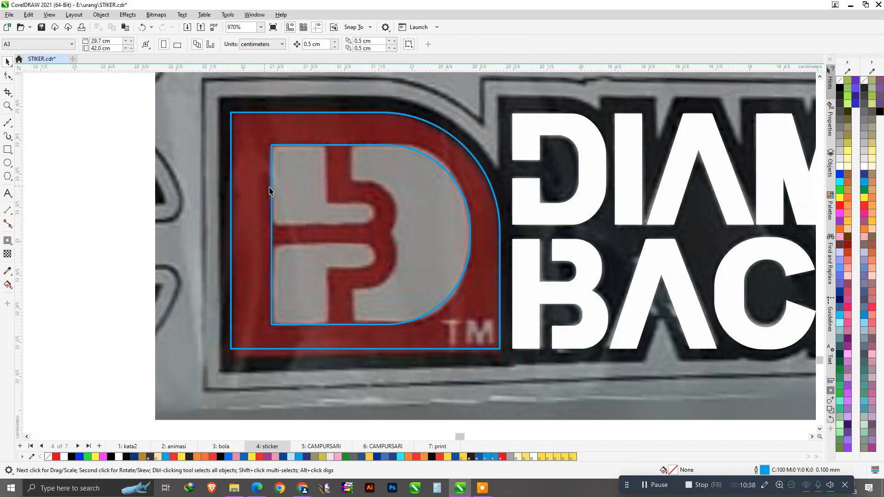
Draw a rectangle over the emblem's upper bar and raise its top edge.
scroll(270, 188, up, 1)
scroll(270, 188, down, 2)
scroll(337, 195, up, 2)
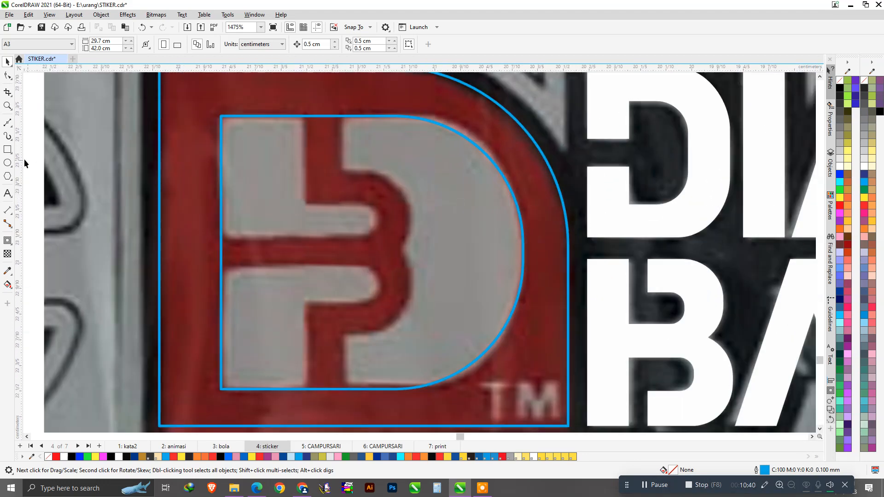
click(8, 150)
scroll(343, 186, up, 1)
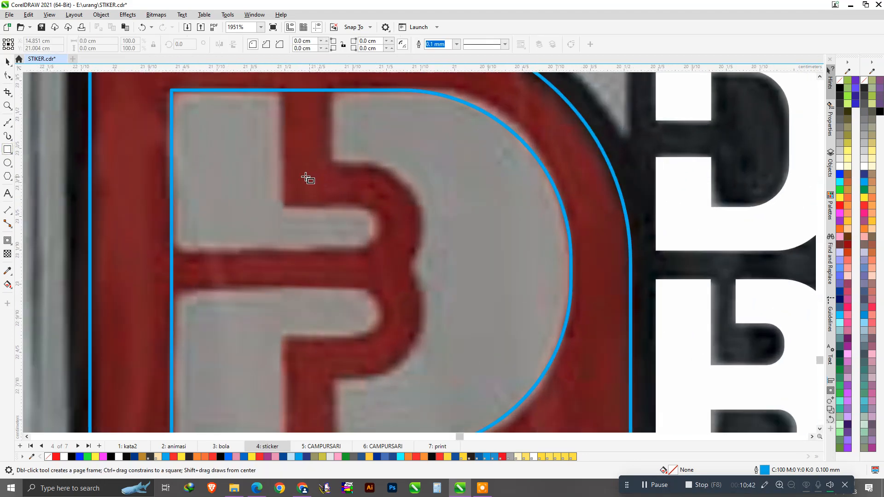
mouse_move(162, 169)
mouse_down()
mouse_move(223, 177)
mouse_move(410, 292)
mouse_move(423, 340)
mouse_move(413, 273)
mouse_move(423, 289)
mouse_up()
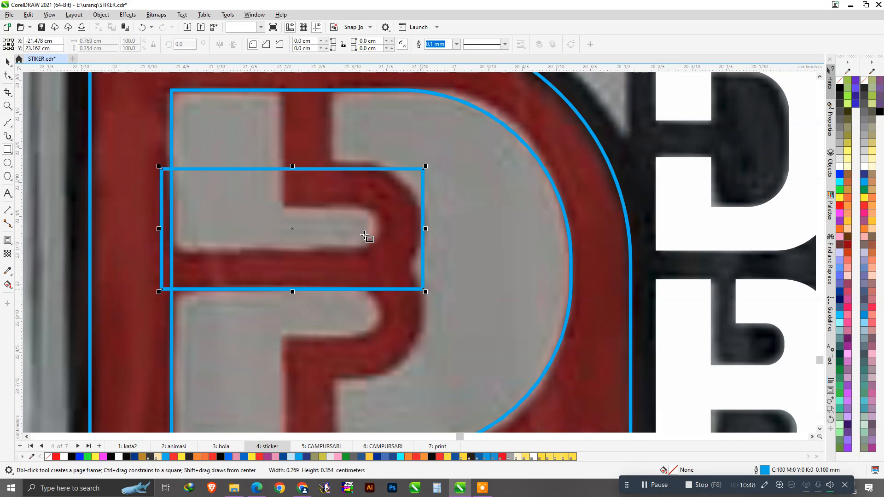
key(space)
mouse_move(292, 169)
mouse_down()
mouse_move(309, 159)
mouse_move(295, 162)
mouse_up()
Round the rectangle's corners until its ends are fully rounded into a pill.
click(10, 77)
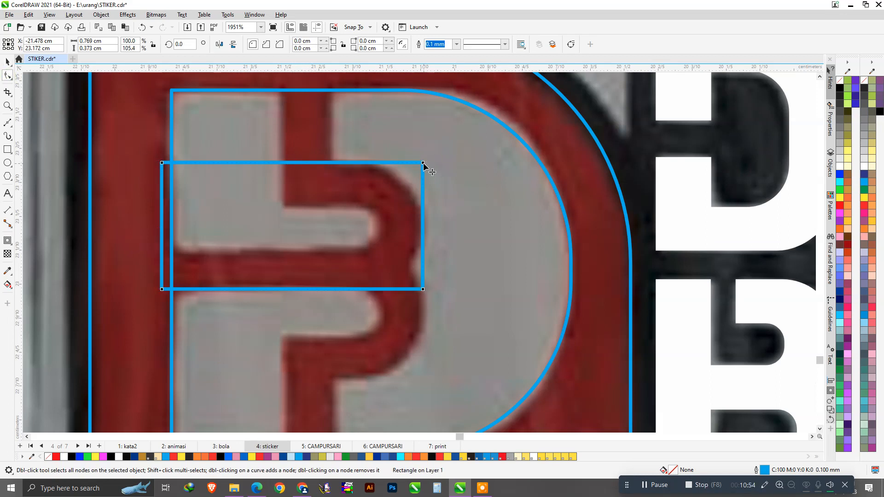
drag(431, 205, 435, 213)
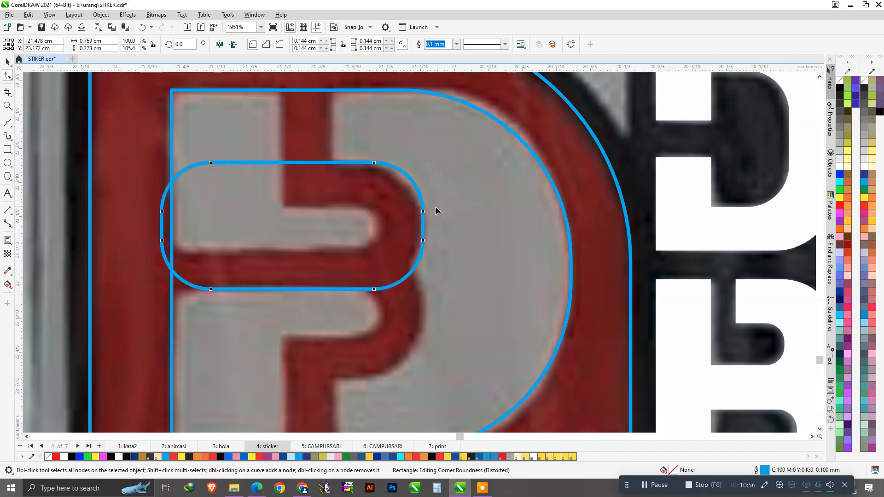
drag(423, 213, 424, 223)
scroll(454, 210, down, 1)
key(space)
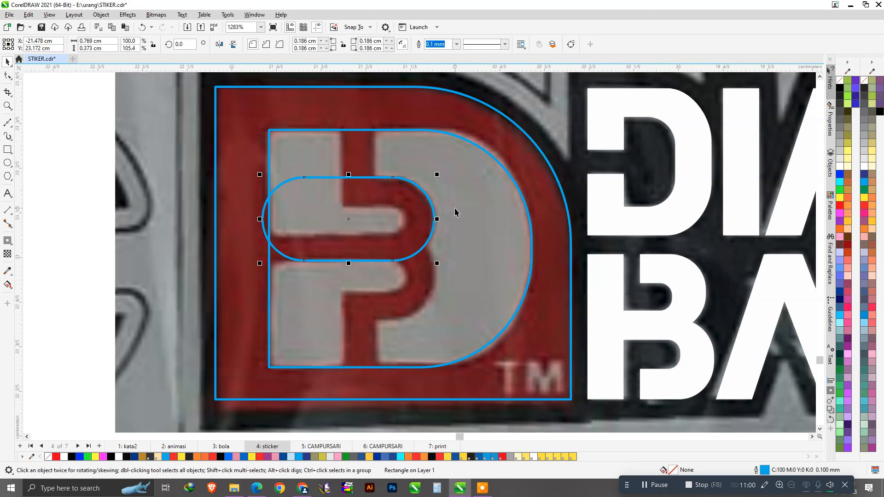
Shrink the pill copy to about 35%, move it right, and widen it leftward.
scroll(369, 199, down, 2)
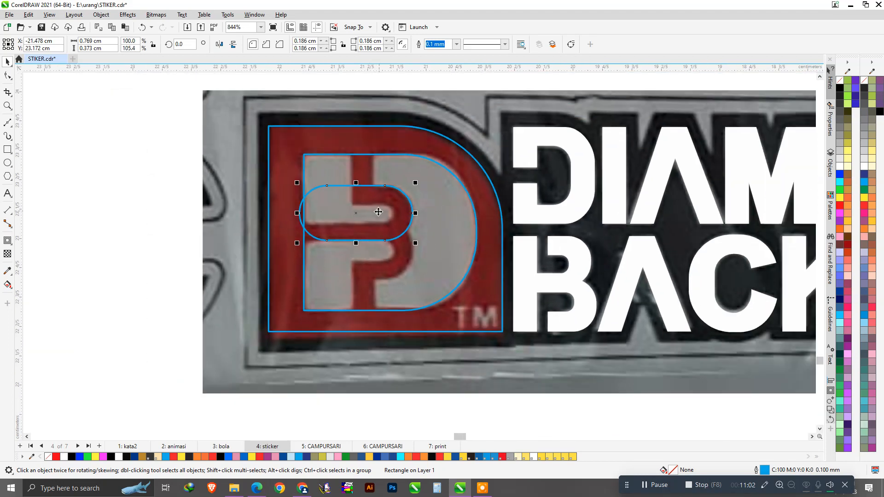
scroll(380, 205, up, 5)
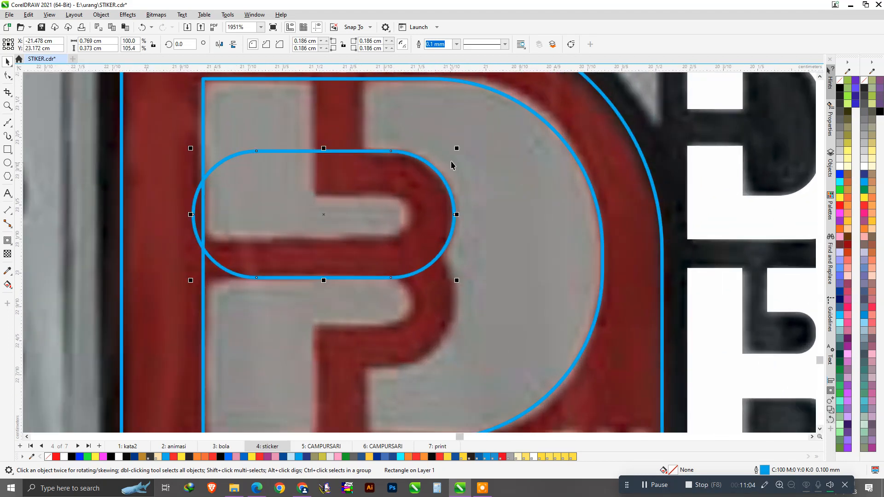
drag(457, 153, 434, 197)
scroll(361, 211, up, 2)
drag(334, 216, 390, 216)
drag(307, 216, 221, 213)
scroll(378, 194, down, 5)
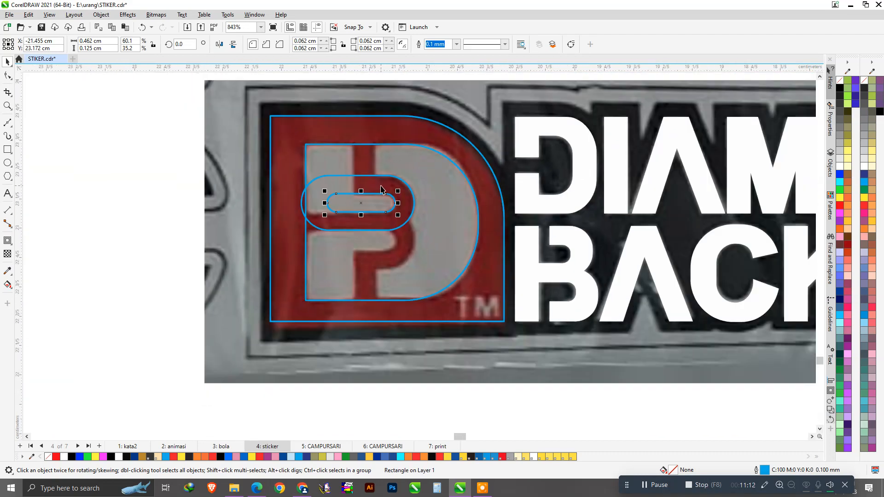
scroll(361, 196, up, 2)
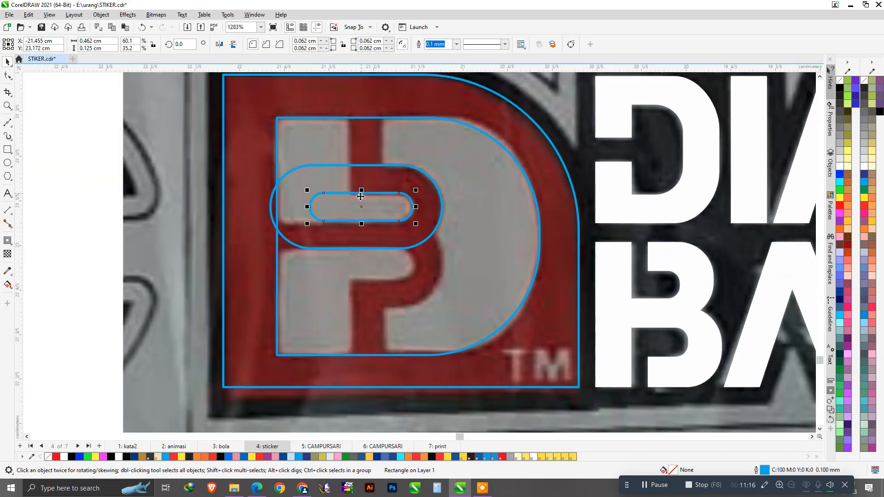
click(7, 149)
Draw a rectangle over the D's upper stem and resize it into a thin, shorter bar.
drag(248, 90, 349, 300)
scroll(363, 151, up, 2)
key(space)
scroll(379, 199, down, 2)
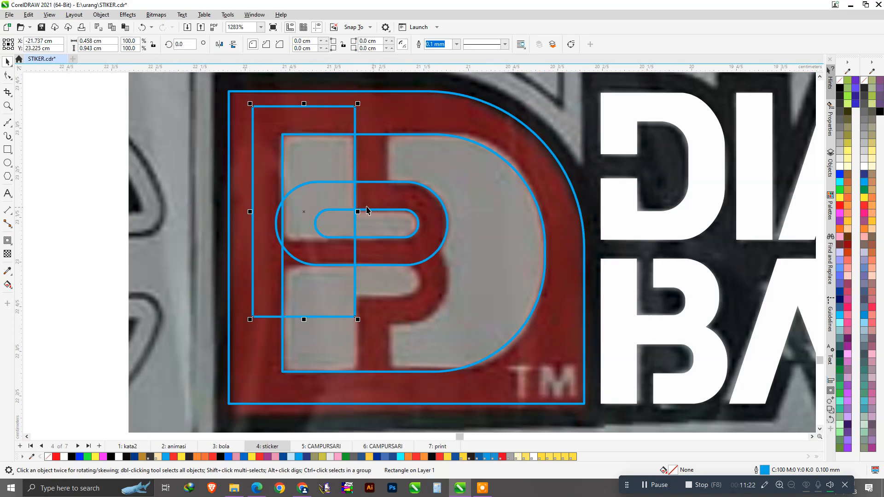
drag(250, 211, 387, 174)
drag(373, 317, 367, 240)
scroll(389, 194, down, 1)
scroll(392, 184, up, 2)
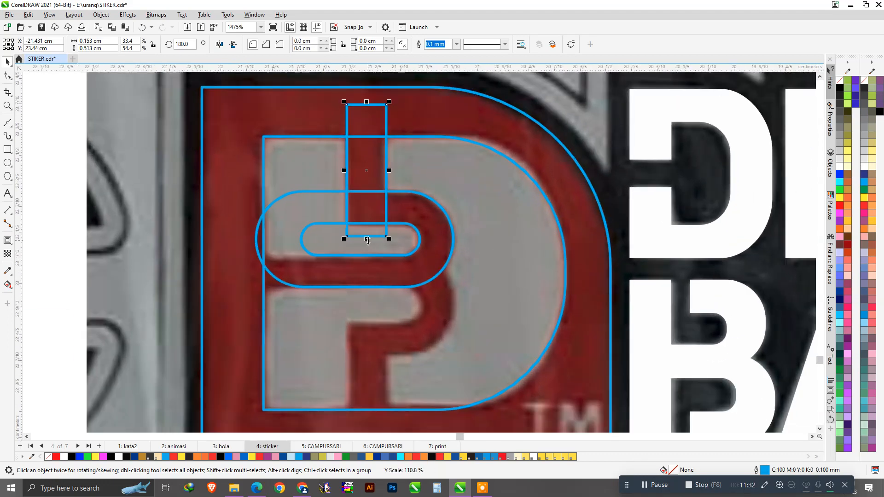
scroll(395, 204, down, 1)
Delete the inner small pill, keeping only the outer rounded curve.
click(410, 215)
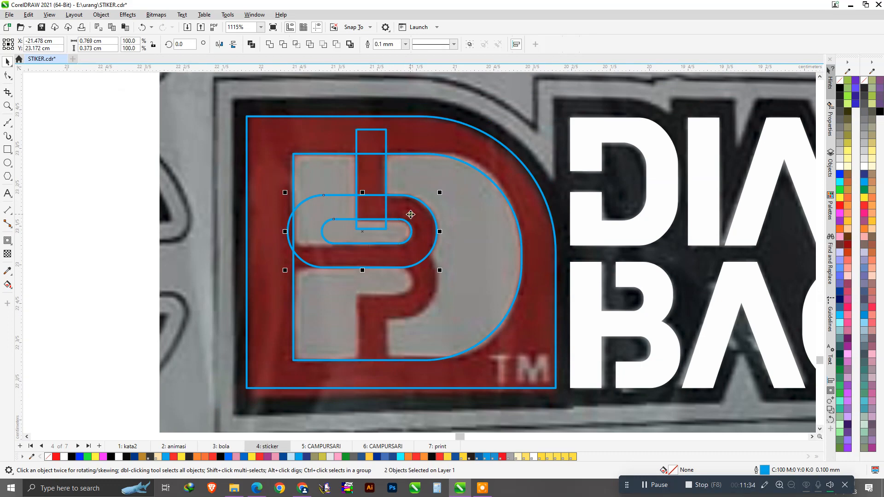
click(232, 152)
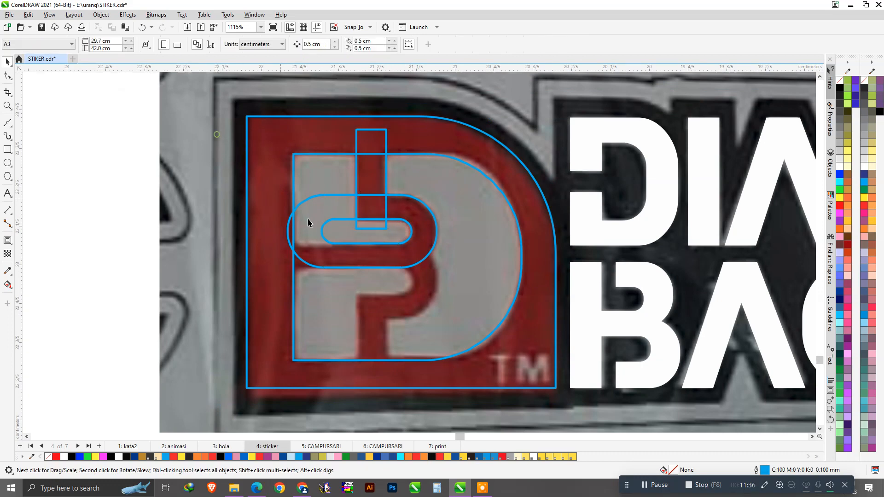
scroll(395, 240, up, 1)
drag(409, 231, 416, 284)
key(Delete)
scroll(318, 186, up, 3)
click(437, 209)
scroll(433, 227, down, 4)
scroll(375, 211, up, 2)
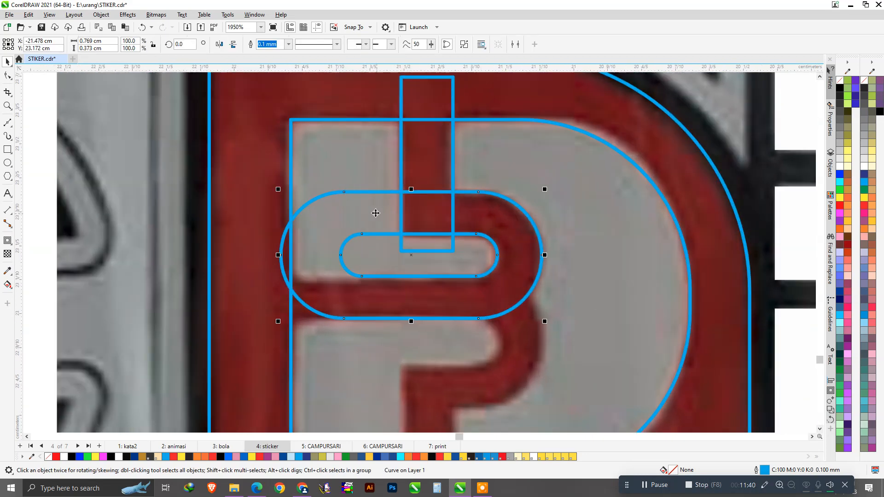
Shorten the vertical bar to meet the pill, then trim away the pill's left half with a rectangle.
click(8, 149)
drag(239, 176, 430, 278)
key(space)
scroll(419, 225, up, 1)
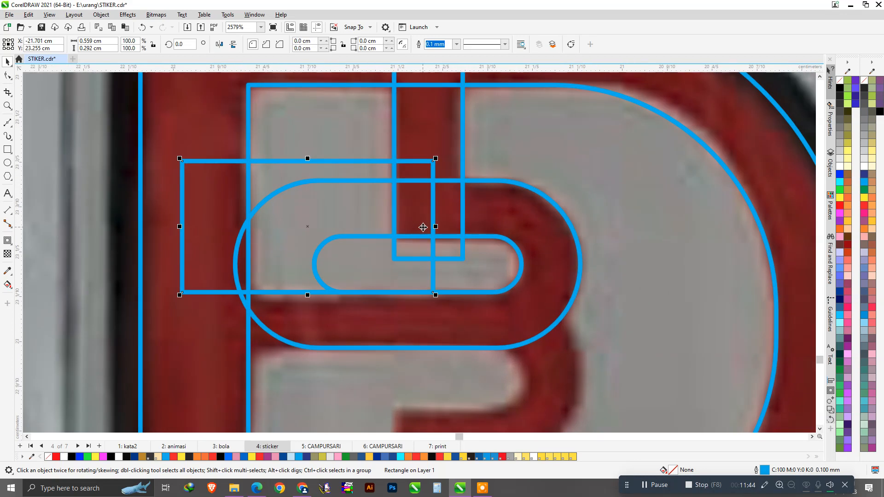
click(449, 169)
drag(429, 261, 429, 239)
click(347, 175)
shift+click(521, 220)
click(283, 43)
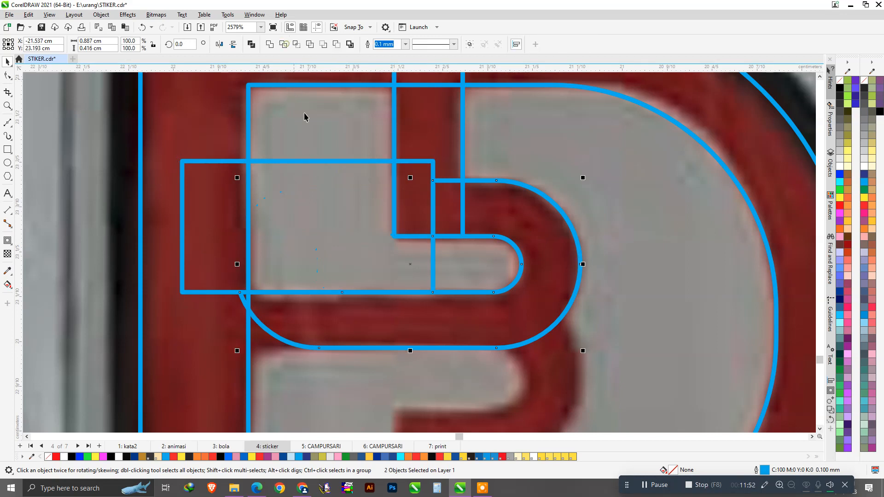
click(334, 198)
key(Delete)
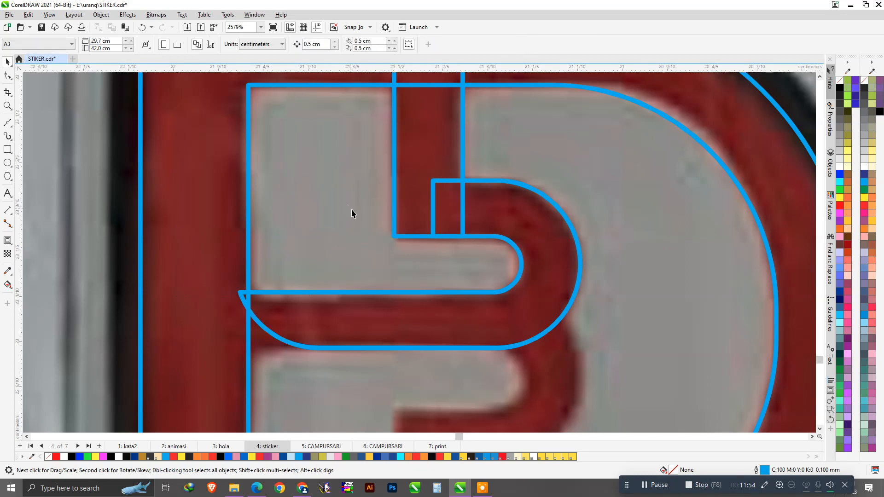
Extend the trimmed hook's left end further left by moving its end nodes.
click(362, 325)
click(8, 76)
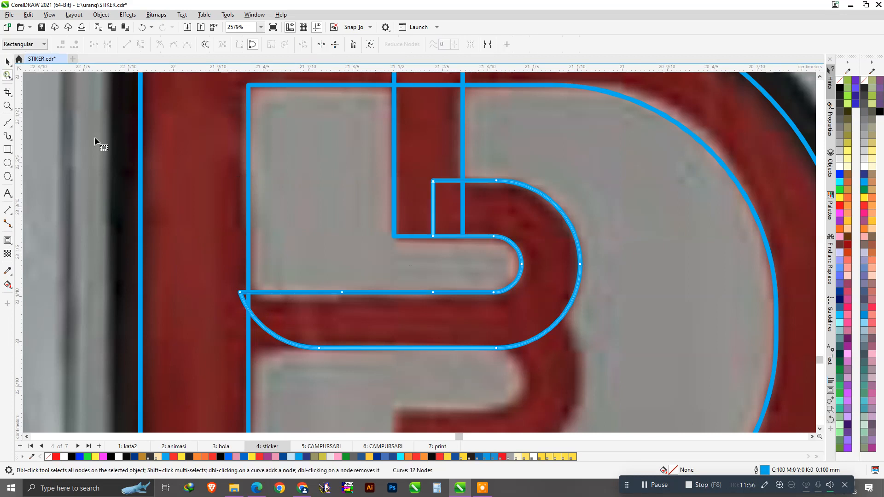
drag(203, 259, 408, 369)
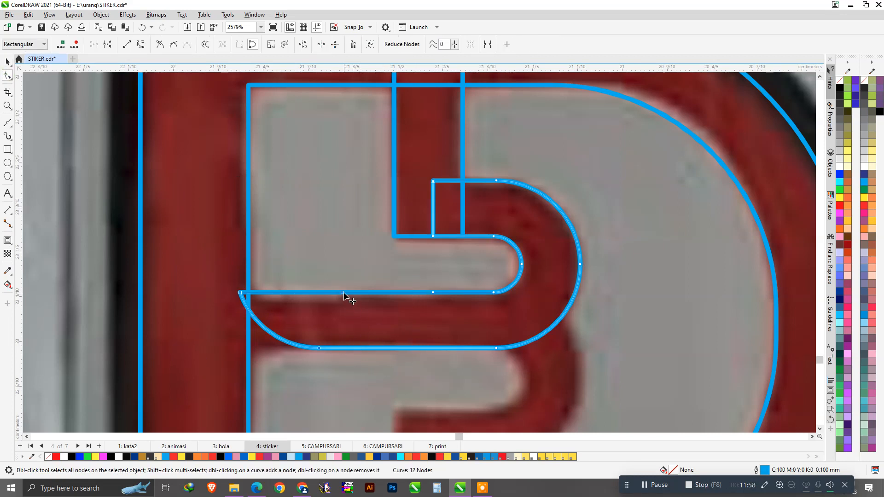
drag(343, 293, 240, 293)
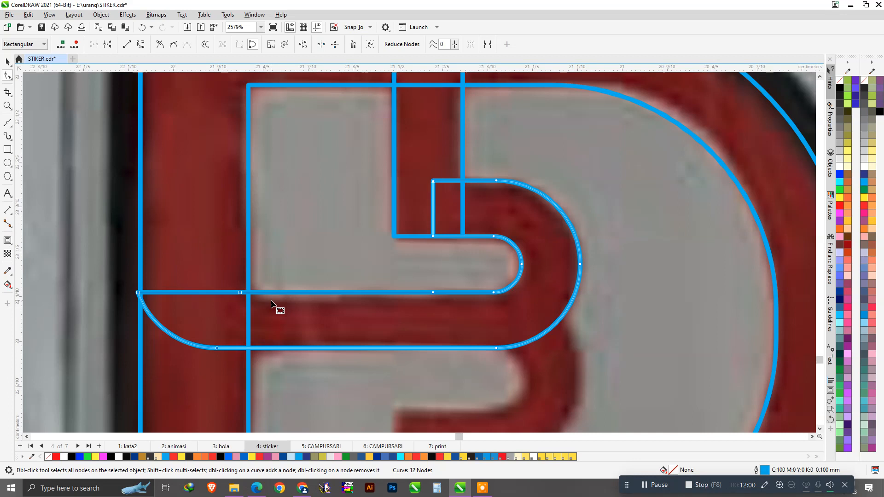
scroll(271, 300, down, 1)
key(space)
Trim the hook's left end with a rectangle and weld the small leftover rectangle into the hook.
click(8, 150)
drag(107, 248, 230, 357)
key(space)
shift+click(276, 318)
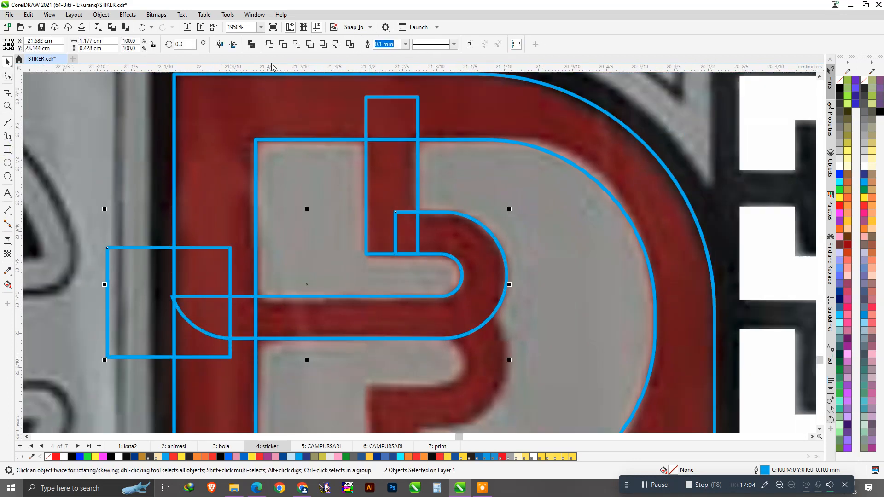
click(282, 46)
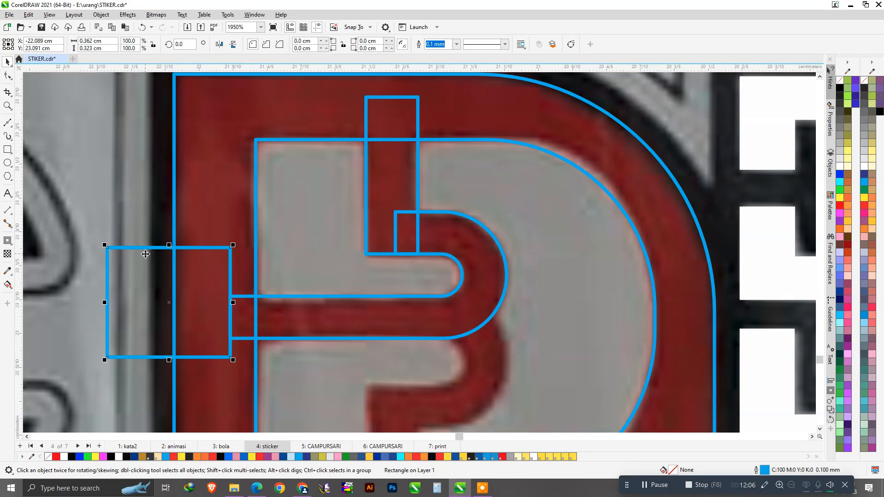
key(Delete)
scroll(369, 217, down, 3)
scroll(352, 247, up, 2)
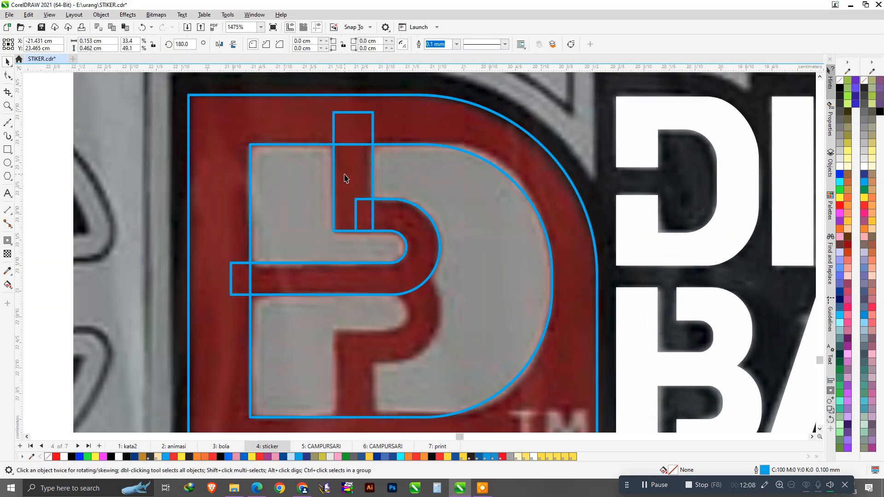
shift+click(406, 226)
click(271, 44)
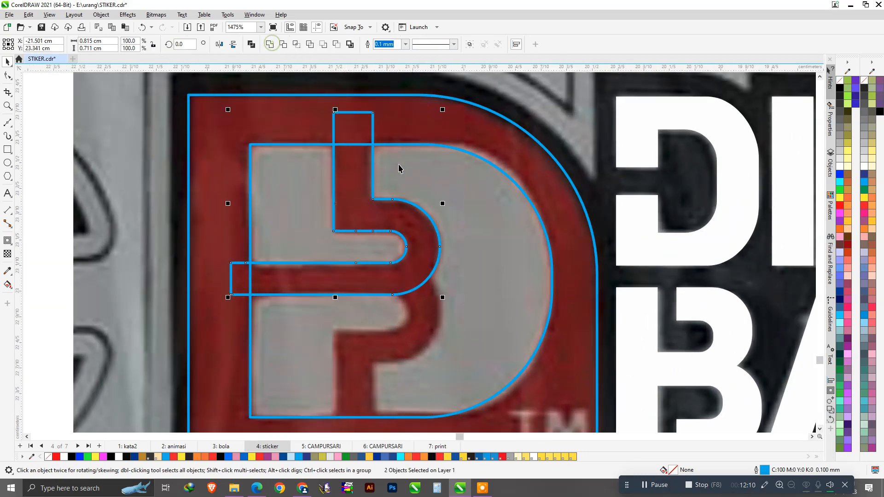
Mirror a copy of the hook onto the lower bowl, weld bar and hooks, and trim them from the D.
scroll(387, 195, down, 2)
scroll(386, 195, up, 2)
scroll(387, 196, down, 1)
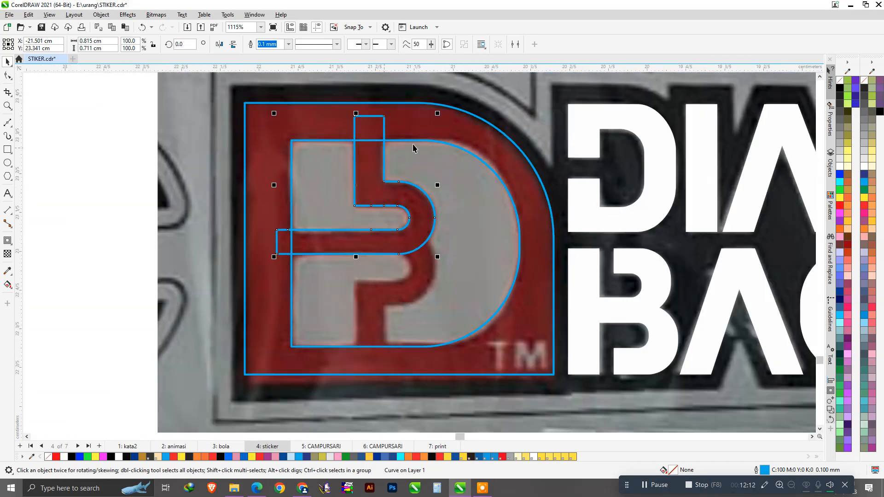
drag(438, 113, 345, 300)
right_click(344, 299)
scroll(409, 290, up, 2)
drag(345, 233, 346, 200)
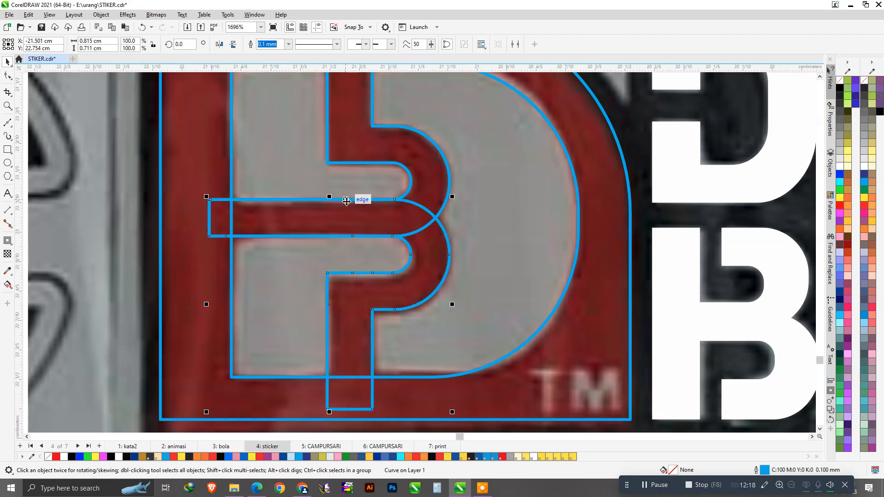
scroll(345, 199, down, 2)
shift+click(371, 146)
click(270, 45)
click(284, 45)
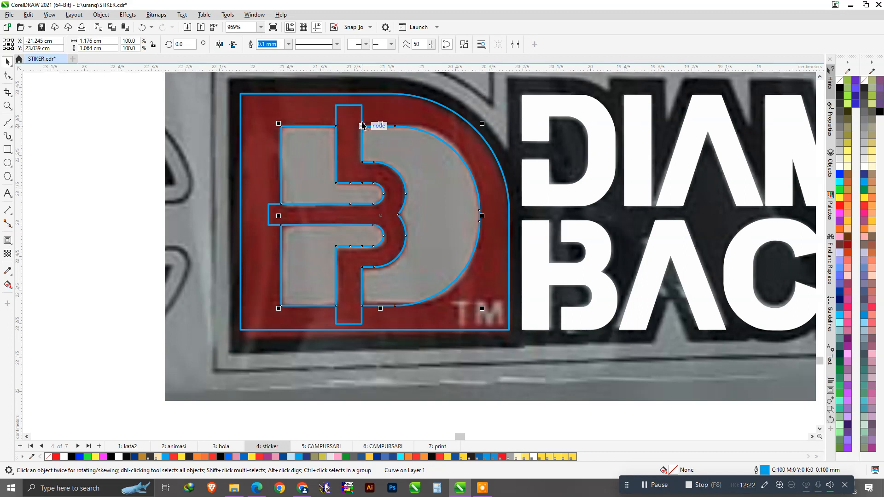
key(Delete)
Fill the inner D shape white and the rounded background red, then select all the DIAMOND BACK letters.
click(428, 178)
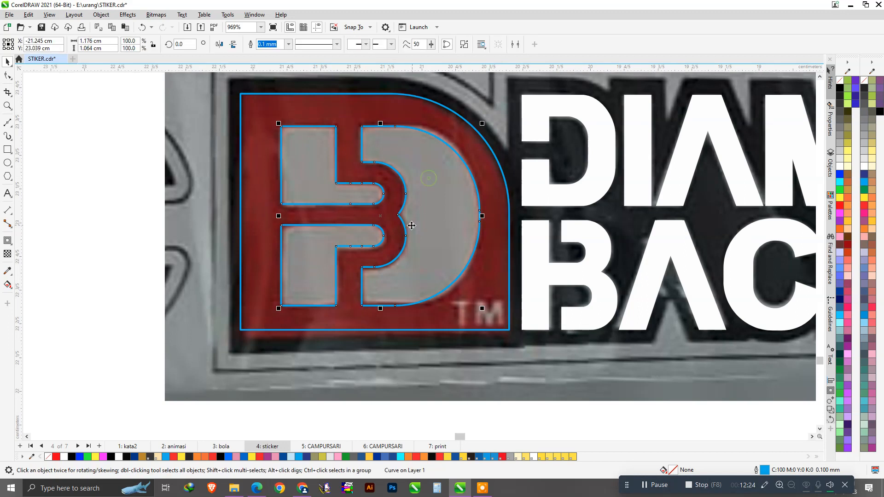
click(865, 168)
click(480, 153)
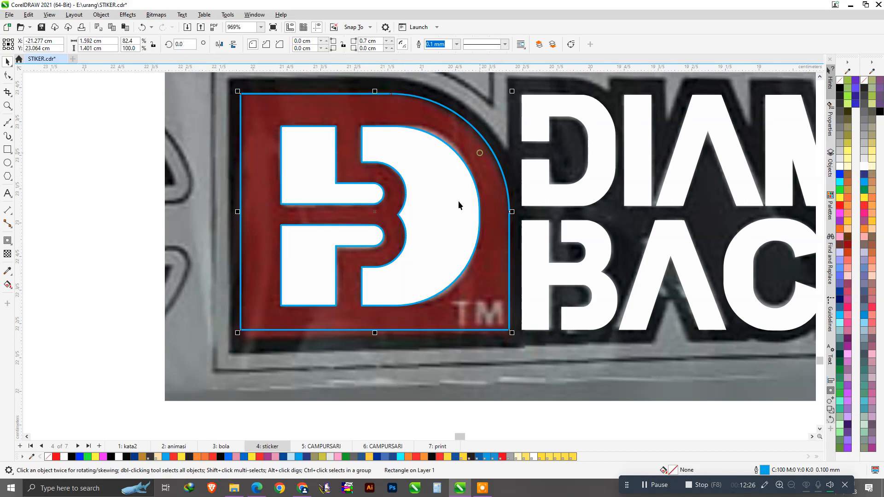
click(867, 206)
scroll(402, 222, down, 3)
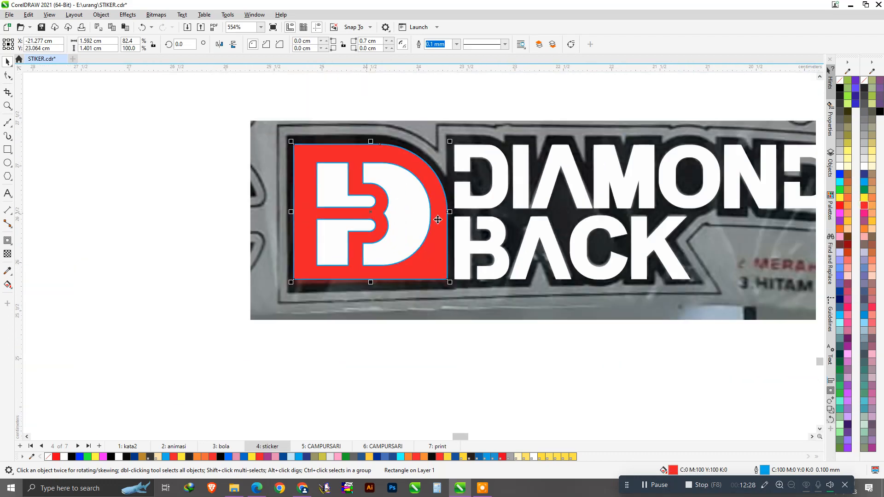
click(518, 316)
drag(437, 110, 758, 330)
Group the DIAMOND BACK letters, then group them together with the emblem.
key(ctrl+g)
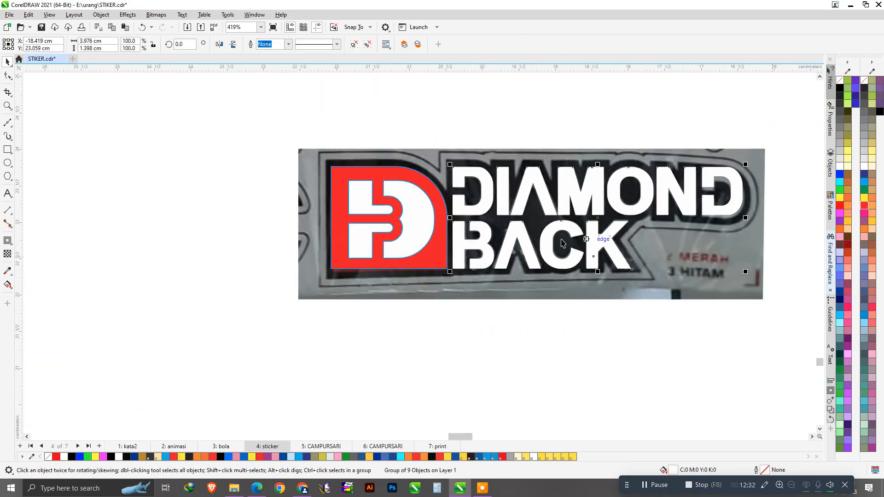
scroll(393, 225, down, 2)
click(344, 171)
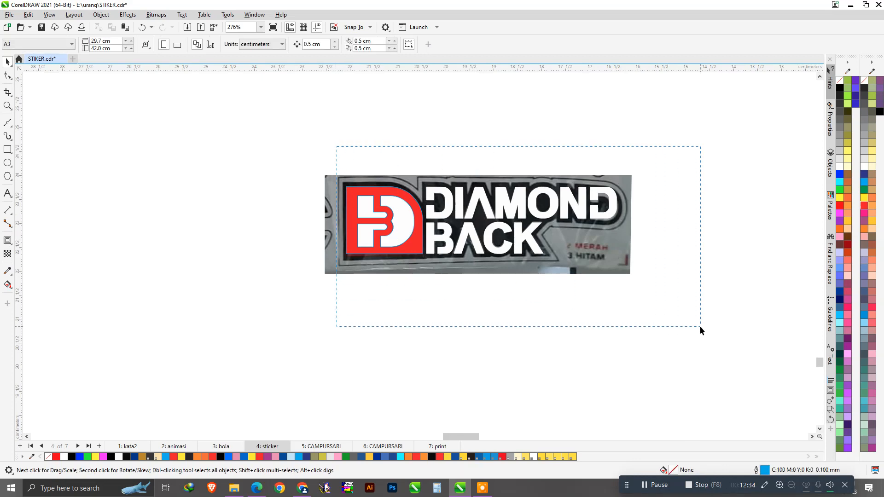
drag(700, 327, 698, 328)
key(ctrl+g)
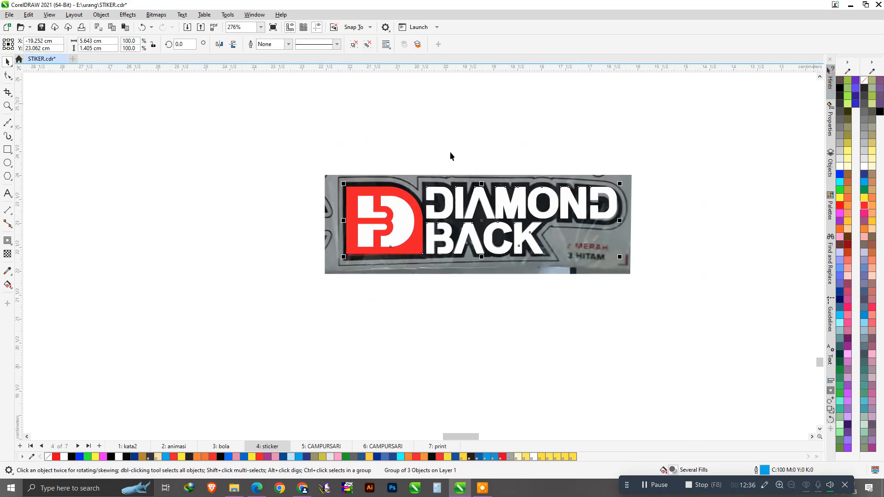
scroll(461, 161, up, 2)
scroll(295, 181, up, 2)
scroll(279, 199, up, 2)
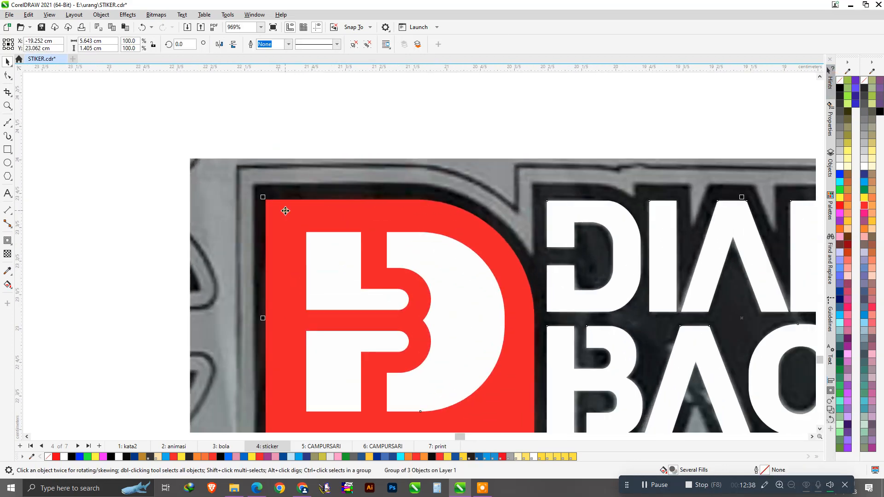
Add an outside contour with mitered corners around the logo and break it apart into its own curve.
click(9, 239)
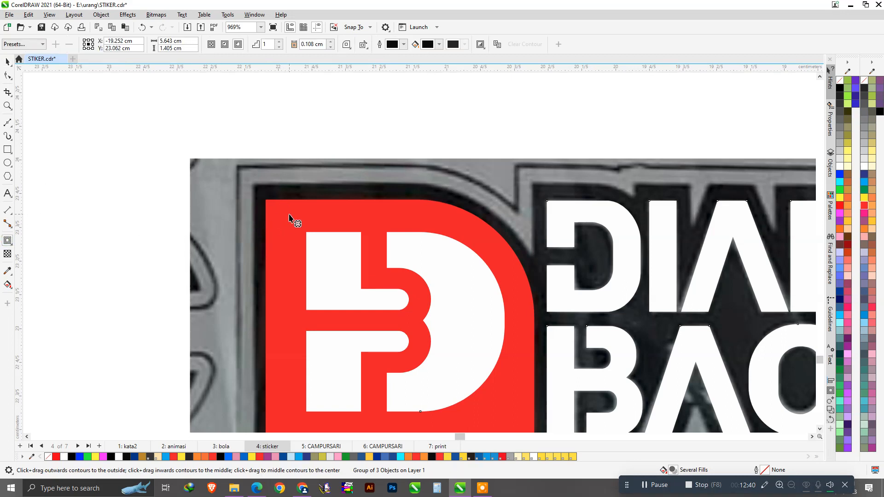
drag(290, 216, 271, 186)
click(347, 44)
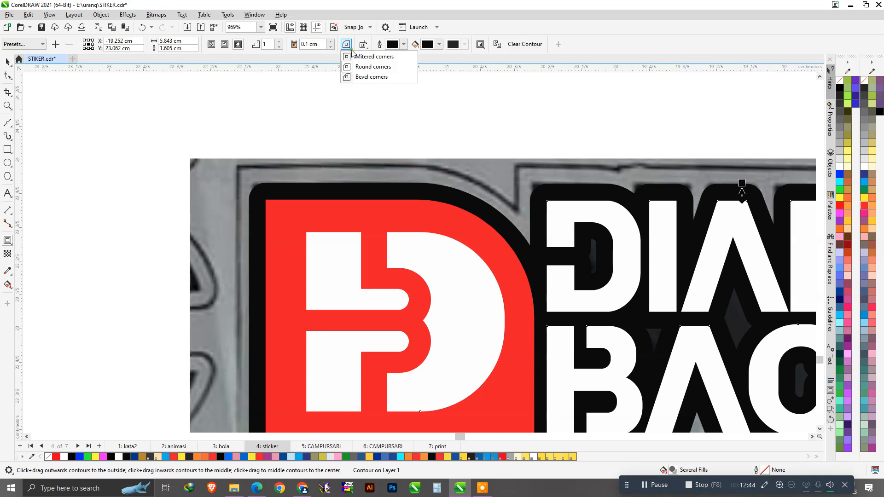
click(369, 54)
scroll(387, 193, down, 2)
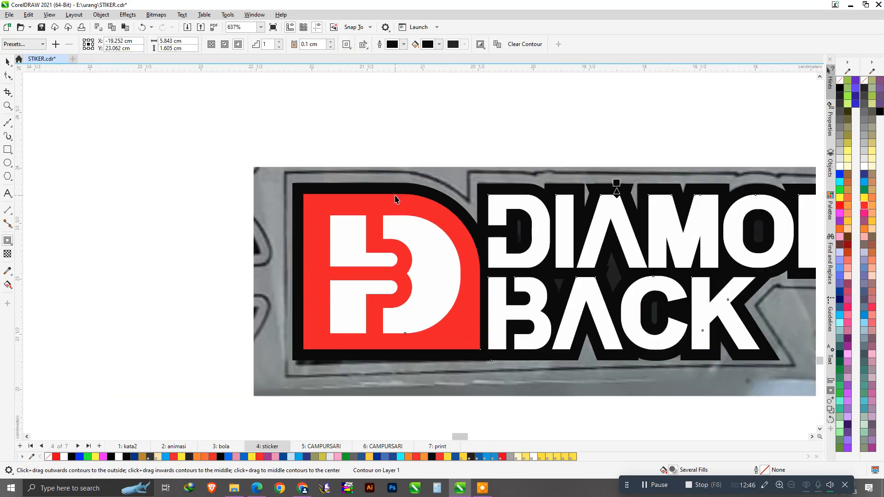
key(space)
scroll(394, 198, up, 3)
right_click(372, 187)
click(399, 194)
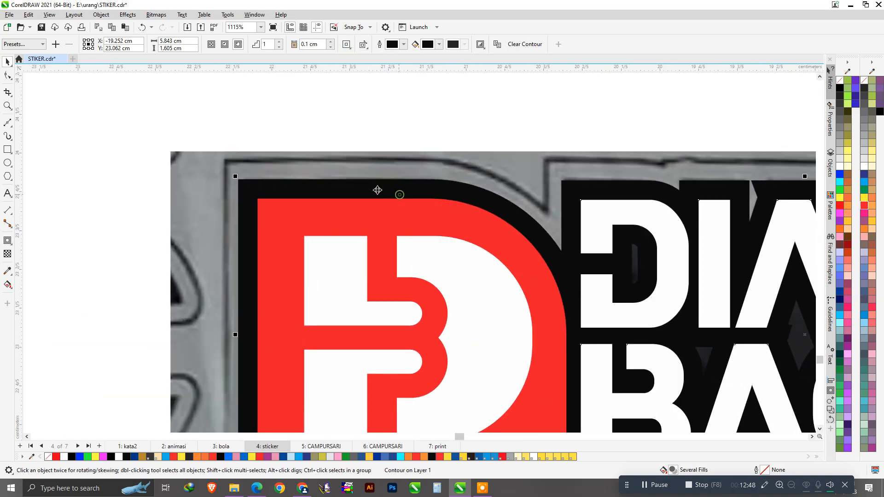
scroll(385, 142, down, 4)
scroll(350, 184, up, 4)
Add a larger outside contour around the black outline and separate it into its own curve.
key(space)
drag(292, 191, 308, 171)
key(space)
right_click(325, 173)
click(351, 178)
Give the outer border curve a 0.3 mm outline and no fill.
click(351, 169)
click(288, 43)
click(272, 75)
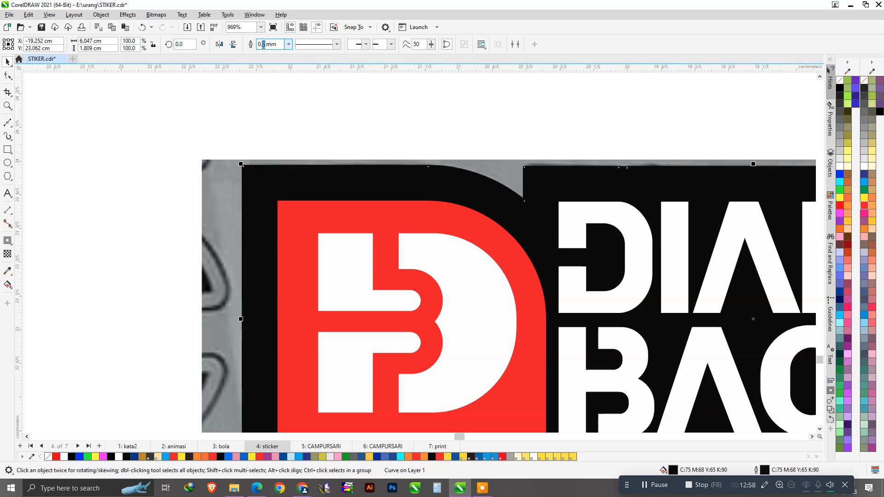
text(3)
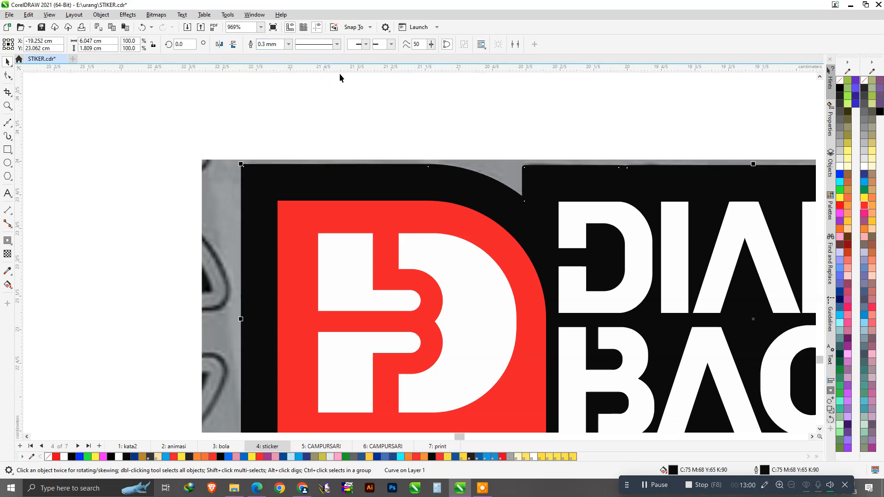
key(ctrl+F9)
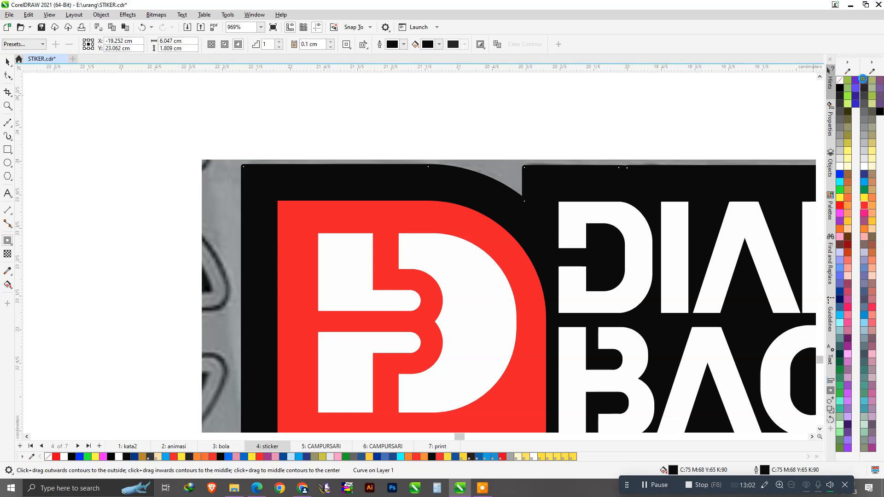
click(864, 83)
scroll(329, 133, down, 4)
click(653, 287)
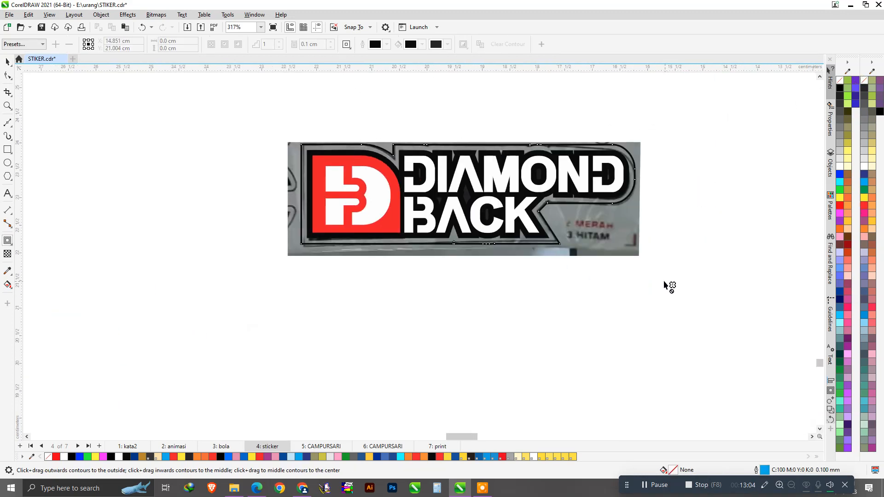
key(space)
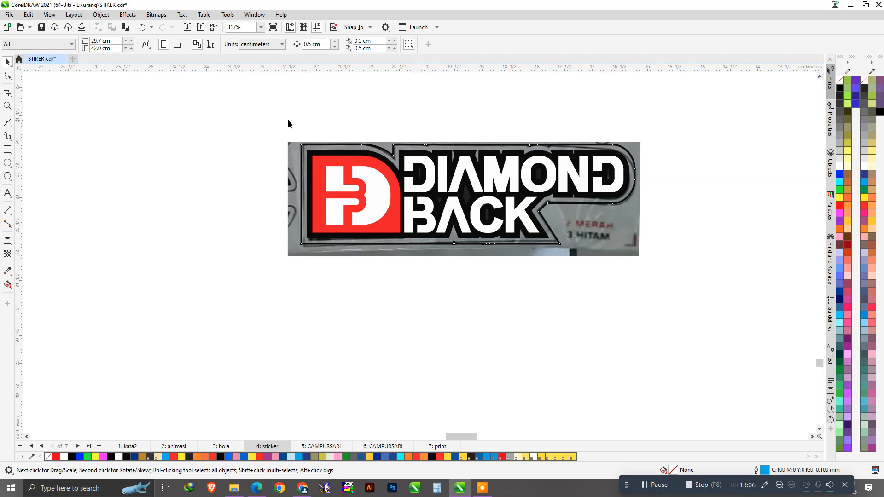
Select all three vector logo objects and move them below the reference photo.
drag(594, 171, 602, 287)
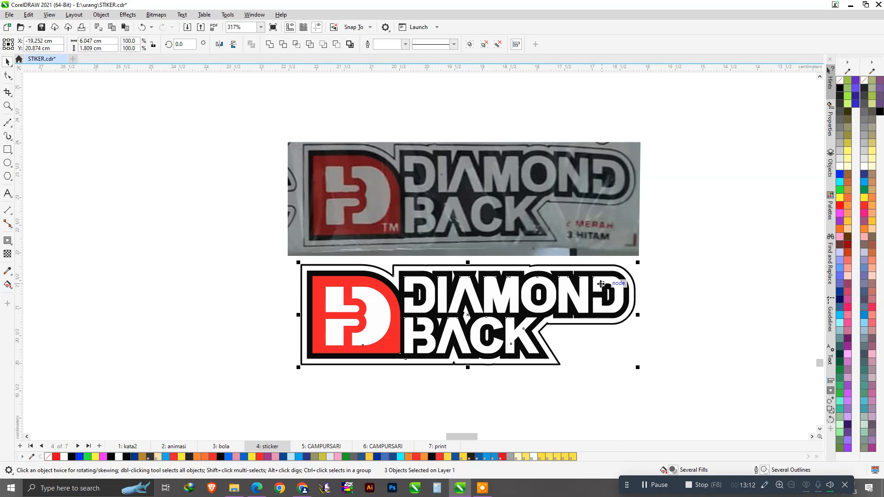
key(ctrl+z)
click(587, 281)
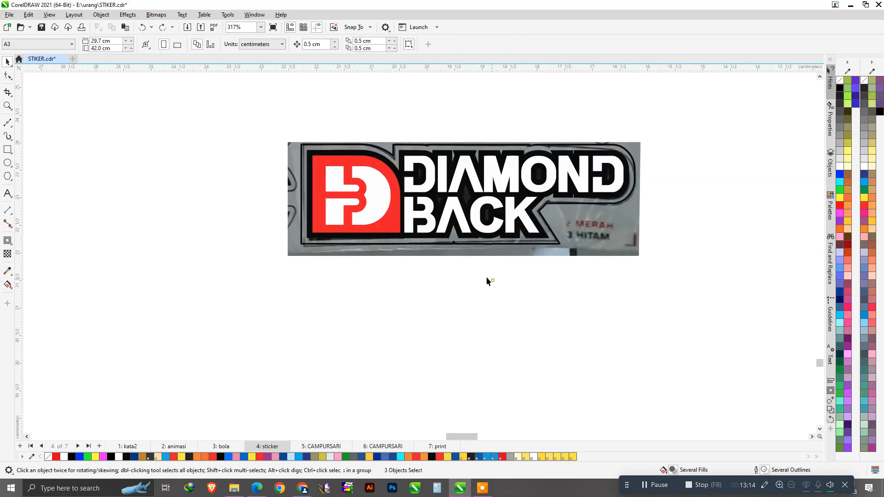
scroll(269, 219, up, 2)
scroll(314, 244, up, 2)
click(331, 241)
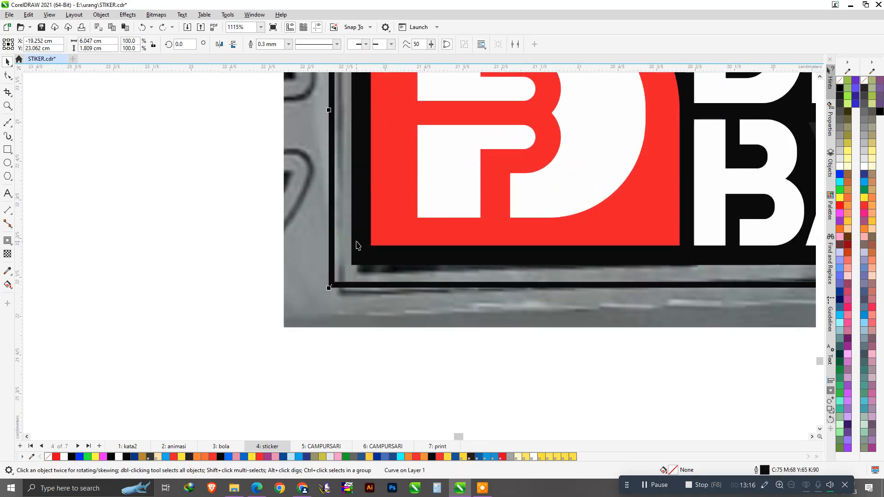
scroll(299, 235, down, 4)
click(251, 131)
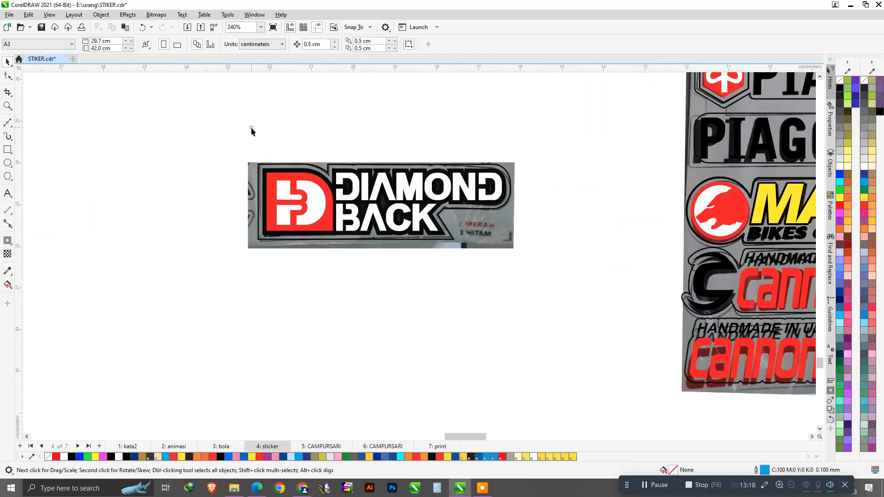
drag(461, 285, 549, 297)
drag(472, 232, 470, 326)
click(596, 289)
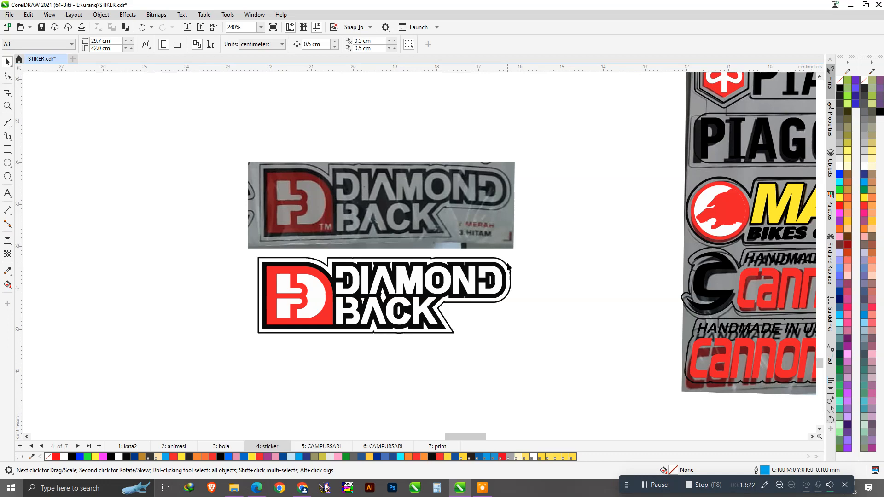
Save STIKER.cdr, accepting the font embedding warning.
key(ctrl+s)
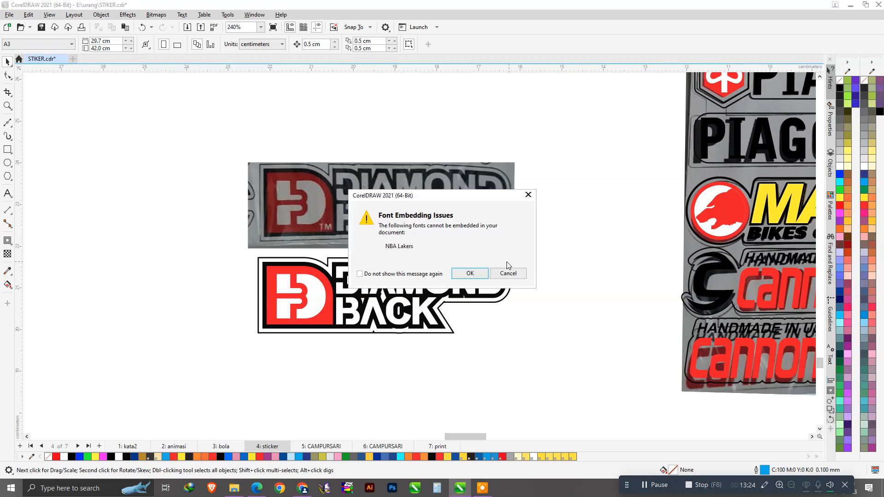
click(483, 274)
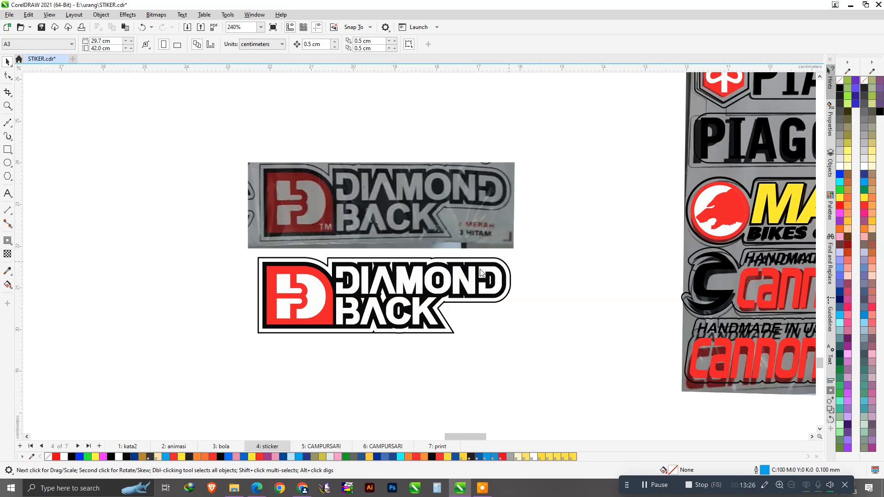
scroll(414, 275, up, 5)
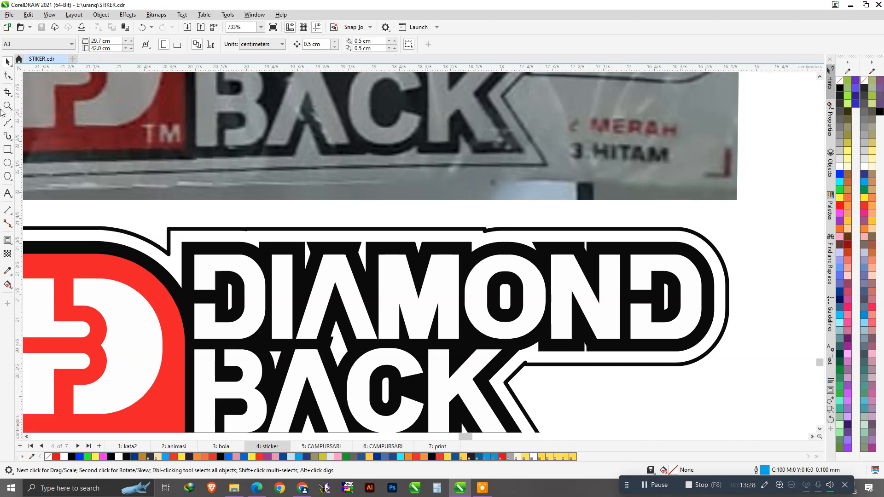
With the Shape tool, flatten the left and right notches on the black lettering contour.
click(8, 76)
scroll(329, 261, up, 1)
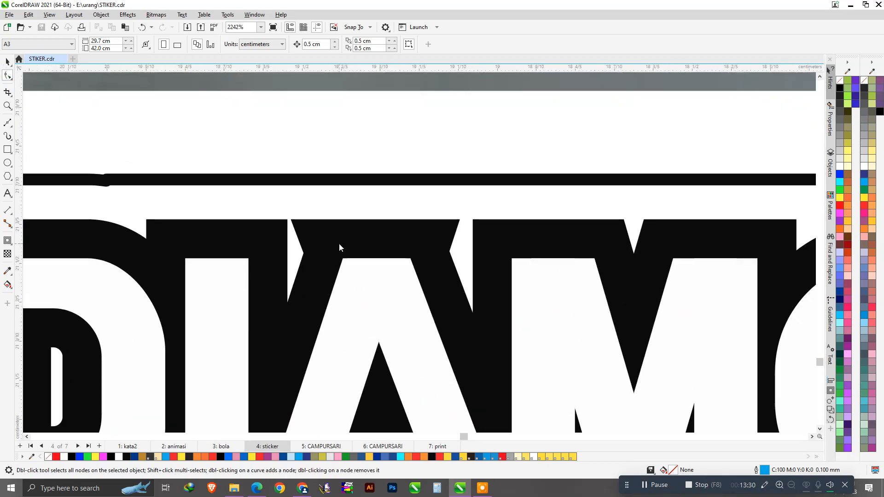
click(297, 228)
drag(294, 223, 316, 222)
scroll(303, 257, up, 3)
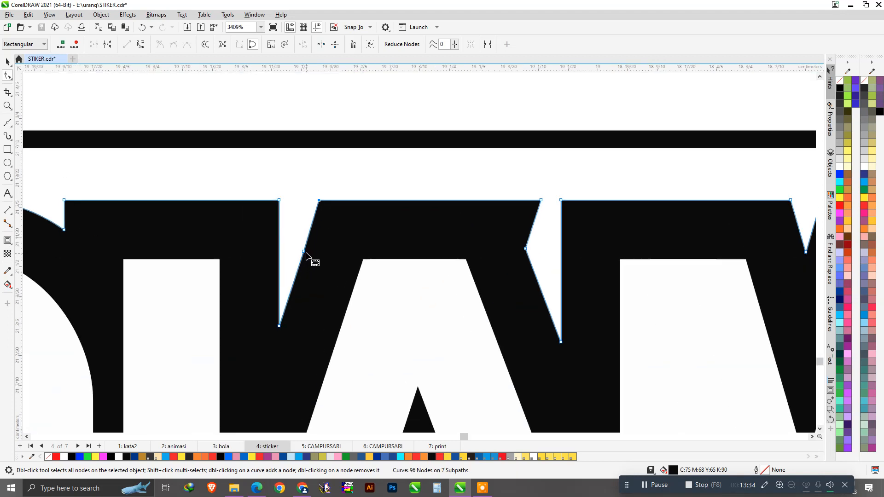
double_click(304, 252)
drag(540, 201, 503, 202)
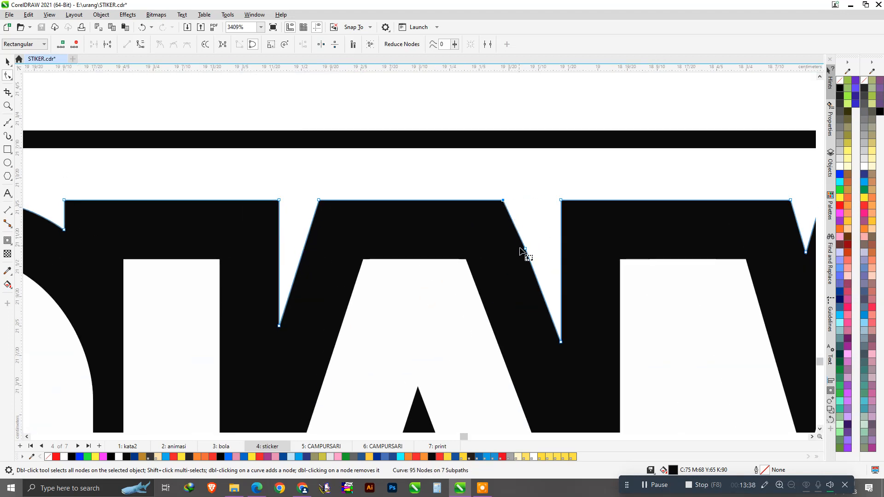
double_click(525, 250)
Close the notch above the O and remove the redundant node on the slanted edge.
scroll(318, 241, down, 4)
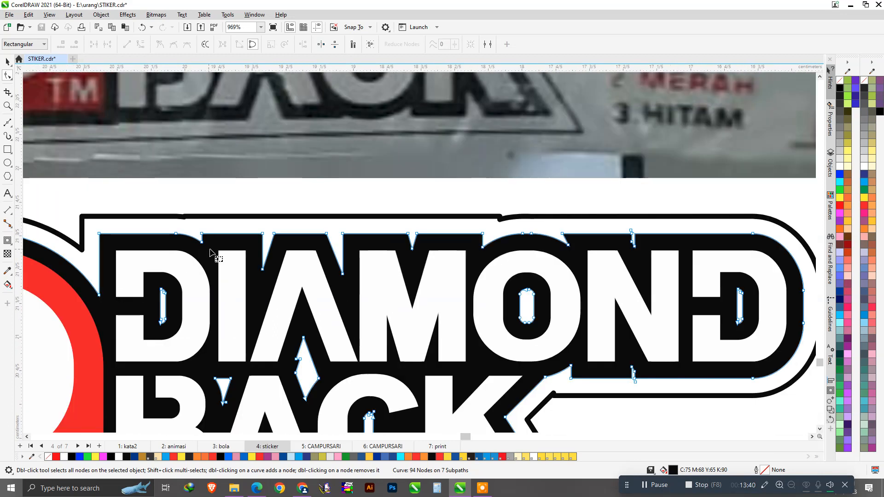
scroll(528, 256, up, 4)
key(ctrl+s)
drag(477, 214, 496, 215)
scroll(431, 240, down, 3)
scroll(598, 221, up, 3)
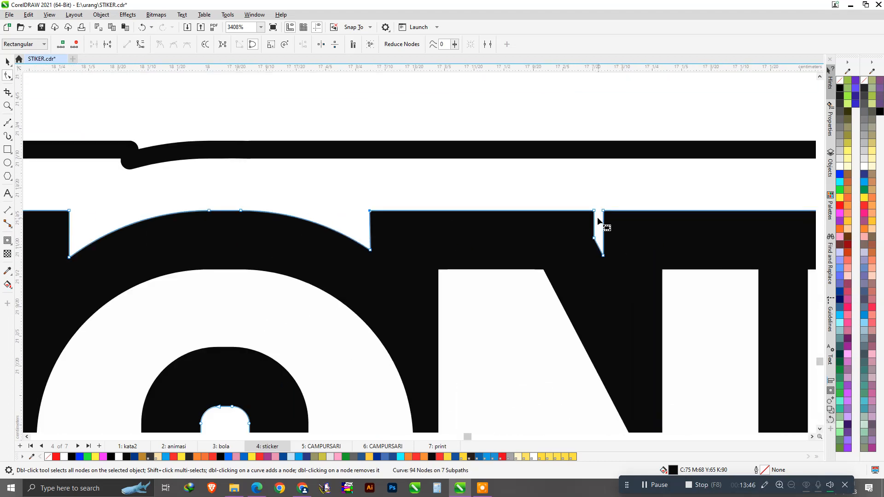
drag(594, 211, 579, 211)
double_click(595, 239)
Straighten the notch below the N and remove its extra node.
scroll(592, 247, down, 4)
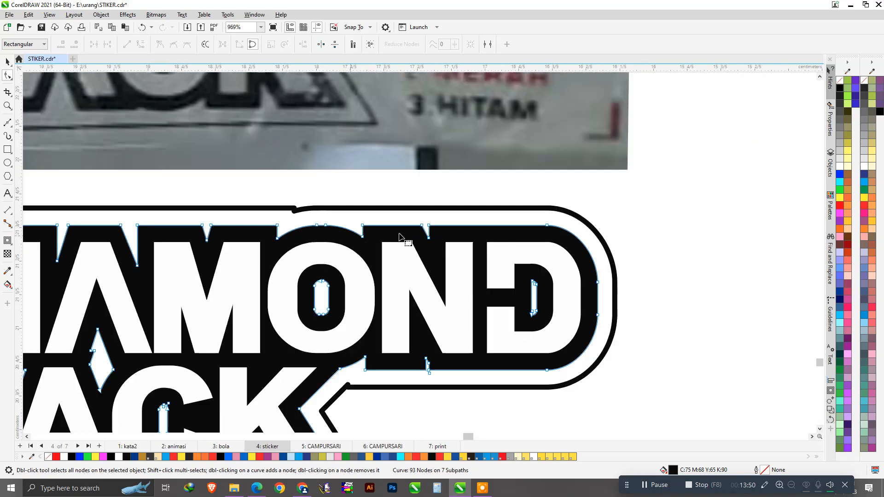
scroll(429, 369, up, 6)
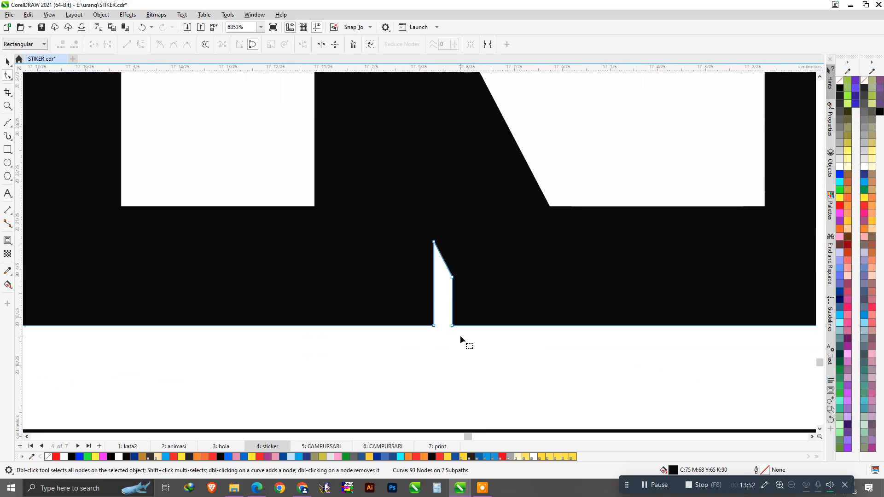
drag(453, 327, 475, 326)
double_click(456, 279)
scroll(553, 324, down, 4)
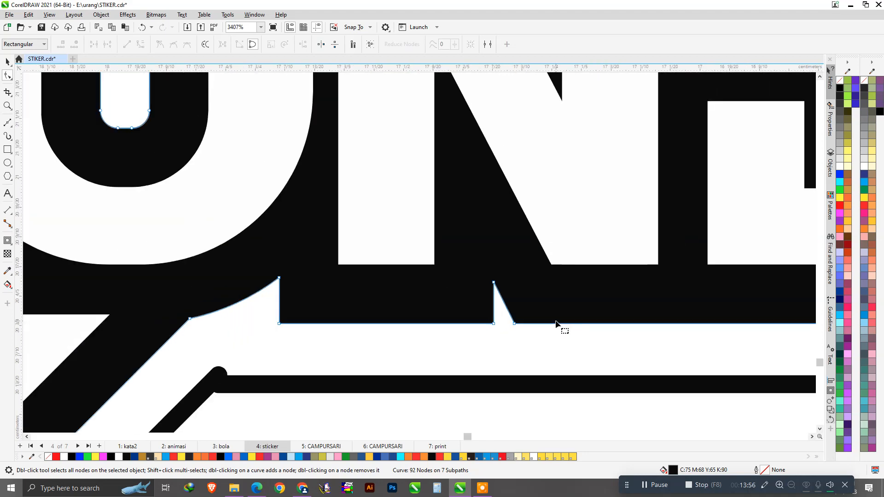
scroll(554, 324, down, 4)
scroll(509, 304, down, 1)
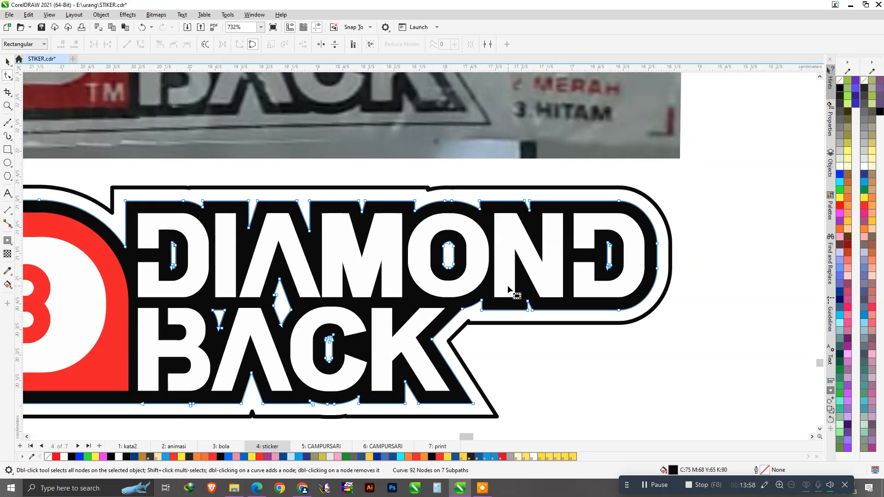
scroll(454, 278, up, 1)
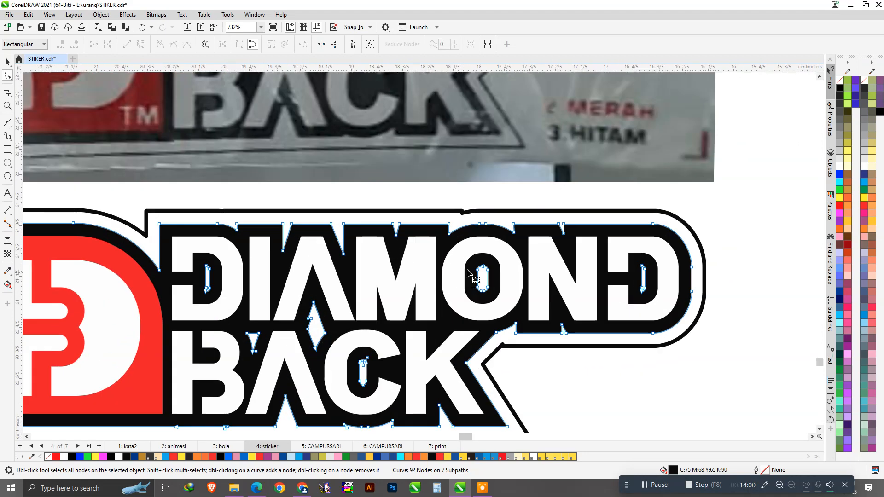
Delete the inner holes of the O and both D letters from the contour.
key(Delete)
drag(628, 257, 663, 310)
key(Delete)
drag(195, 257, 286, 365)
key(Delete)
Delete the triangle, diamond and C holes and leftover slivers, then deselect the contour.
key(Delete)
drag(181, 251, 252, 326)
key(Delete)
drag(285, 294, 371, 368)
key(Delete)
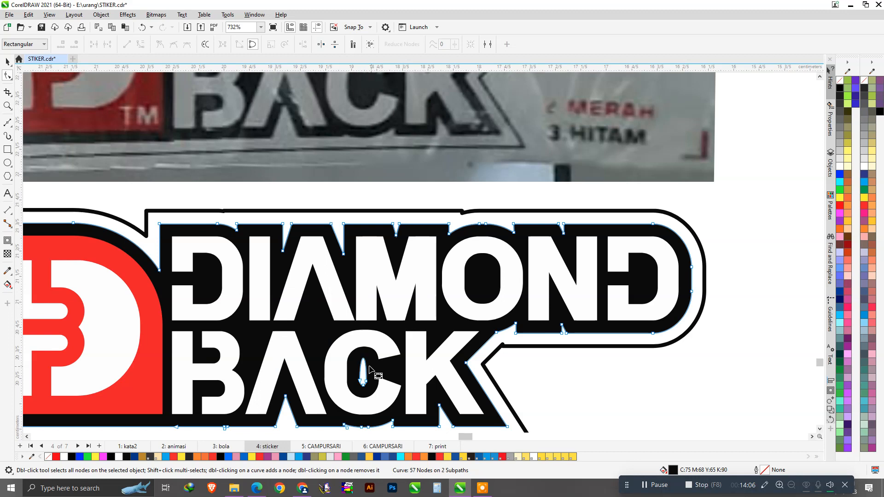
key(Delete)
scroll(392, 357, down, 2)
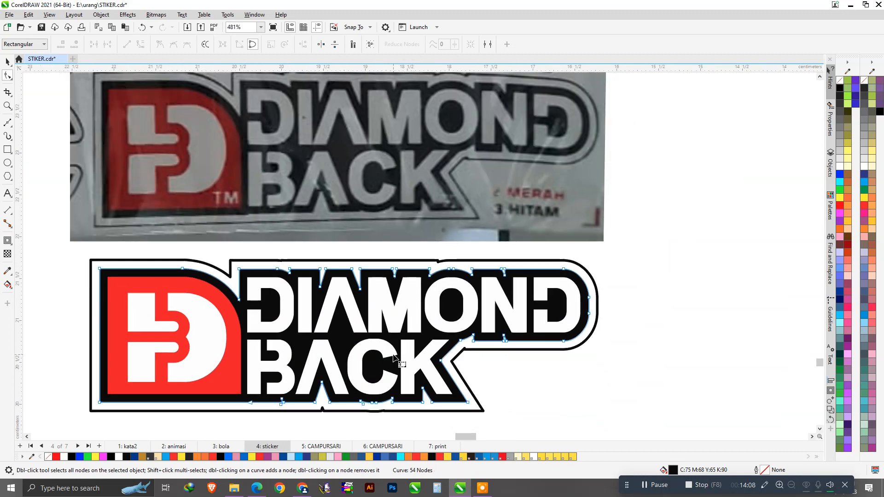
key(space)
scroll(466, 343, down, 1)
click(589, 337)
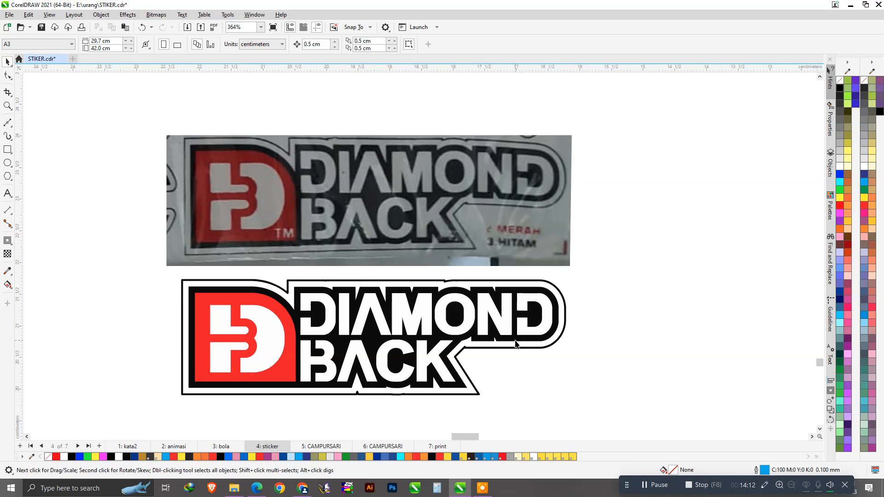
Save STIKER.cdr, accepting the warning that NBA Lakers cannot be embedded.
key(ctrl+s)
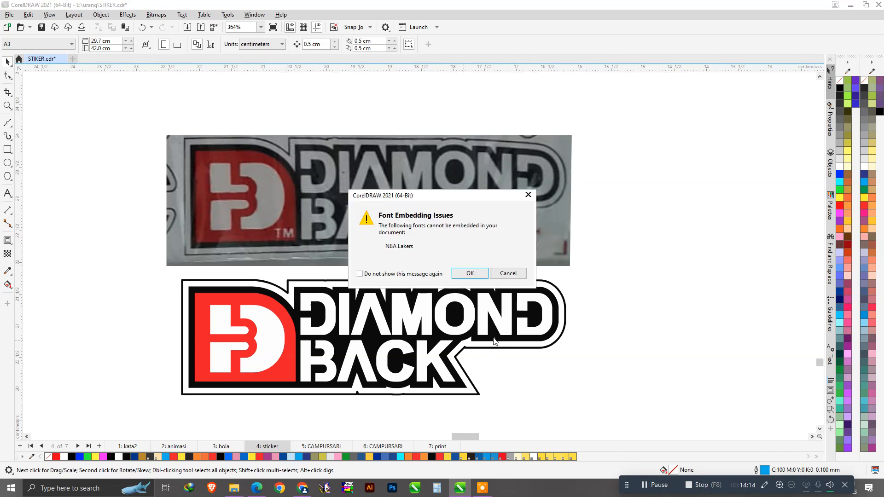
click(470, 273)
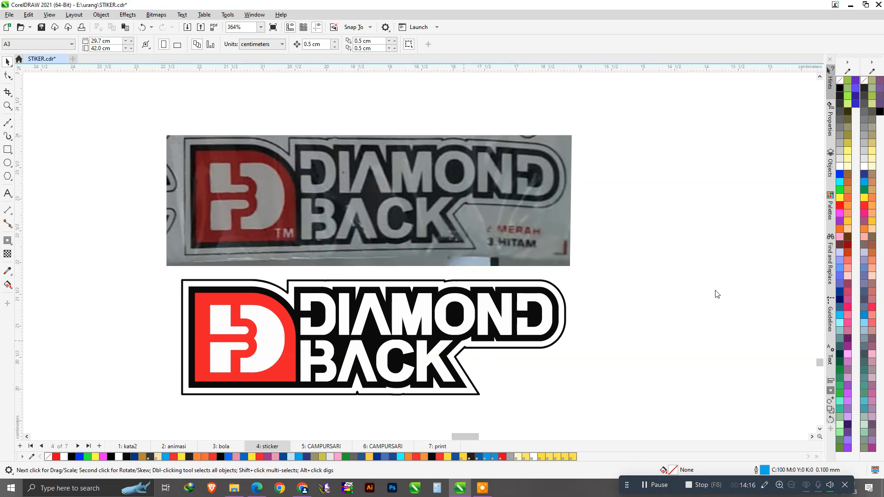